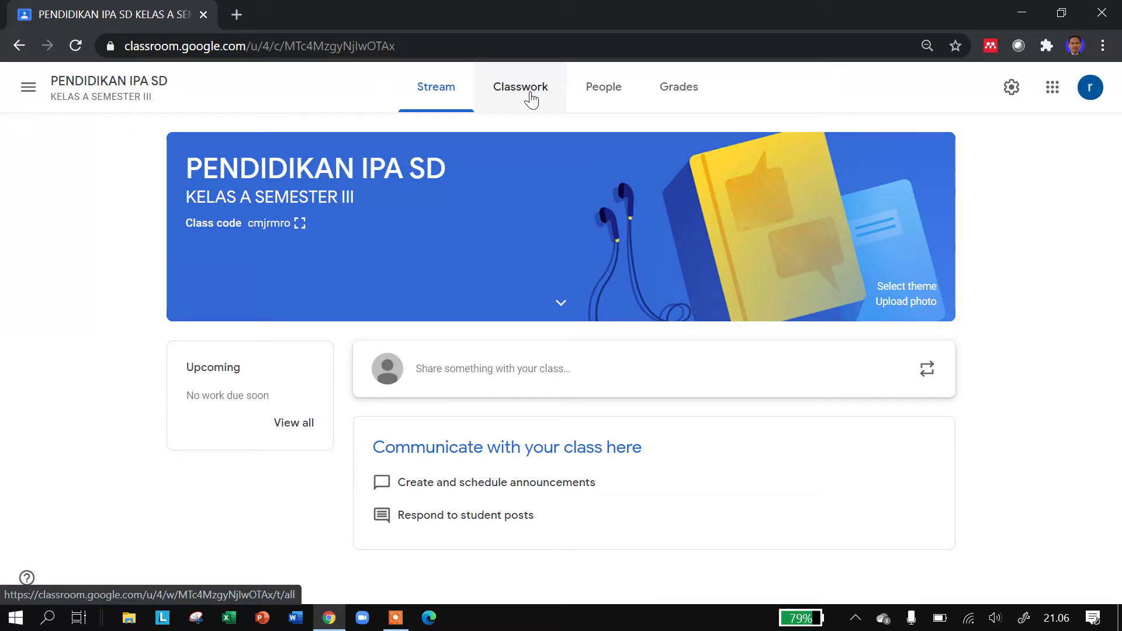
- Create a classwork question titled "Absensi Pertemuan I (Tanggal 1 Oktober 2020)"
click(530, 100)
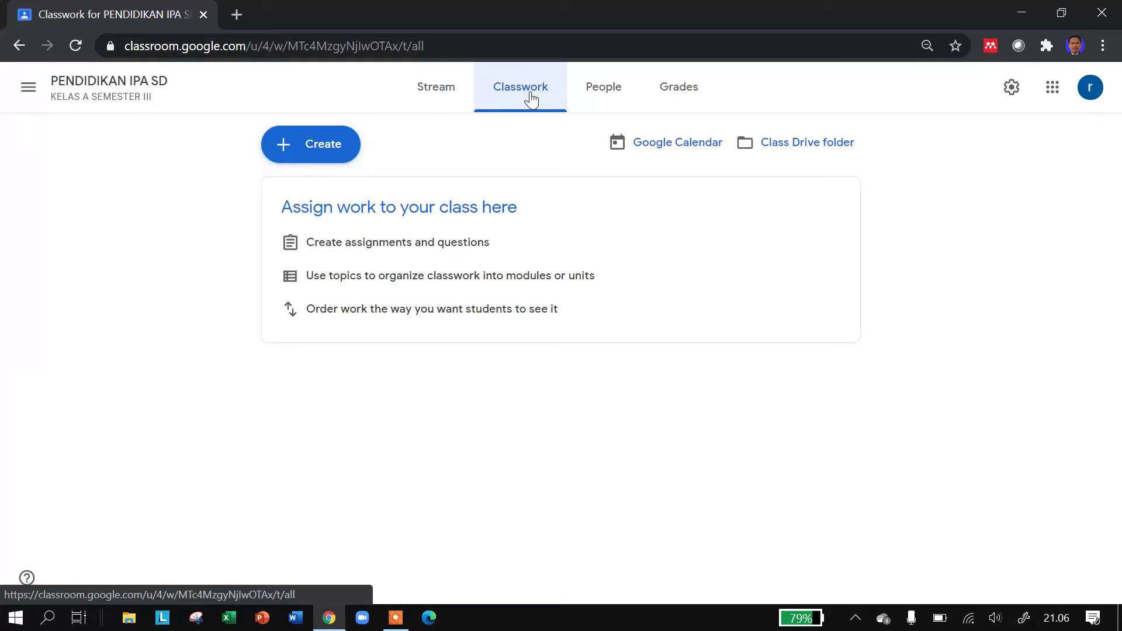
click(331, 155)
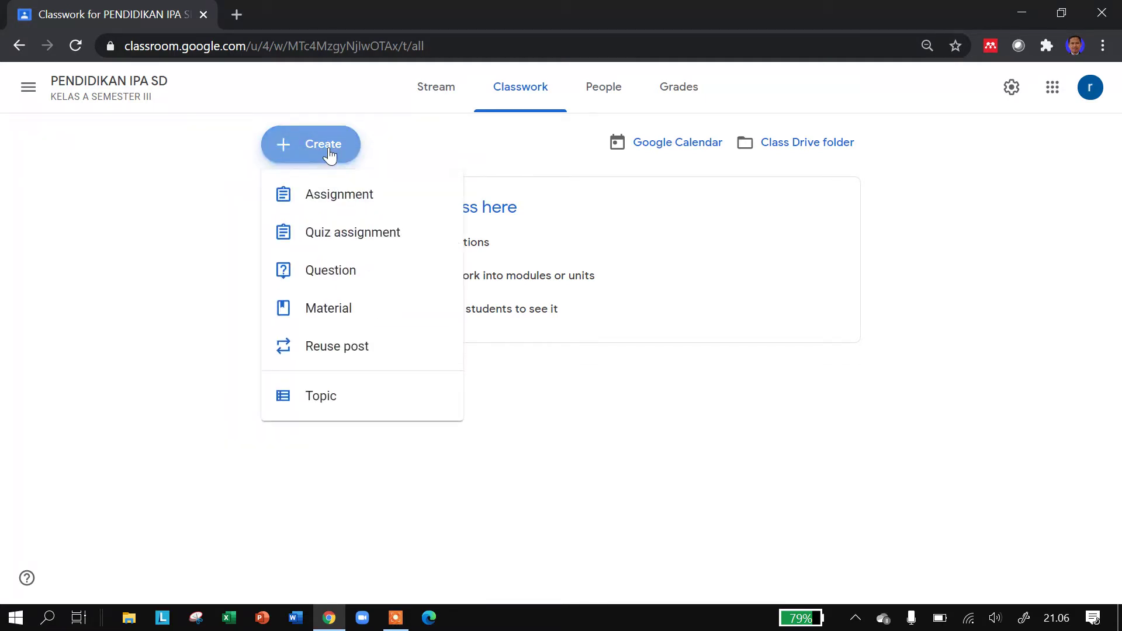
click(341, 284)
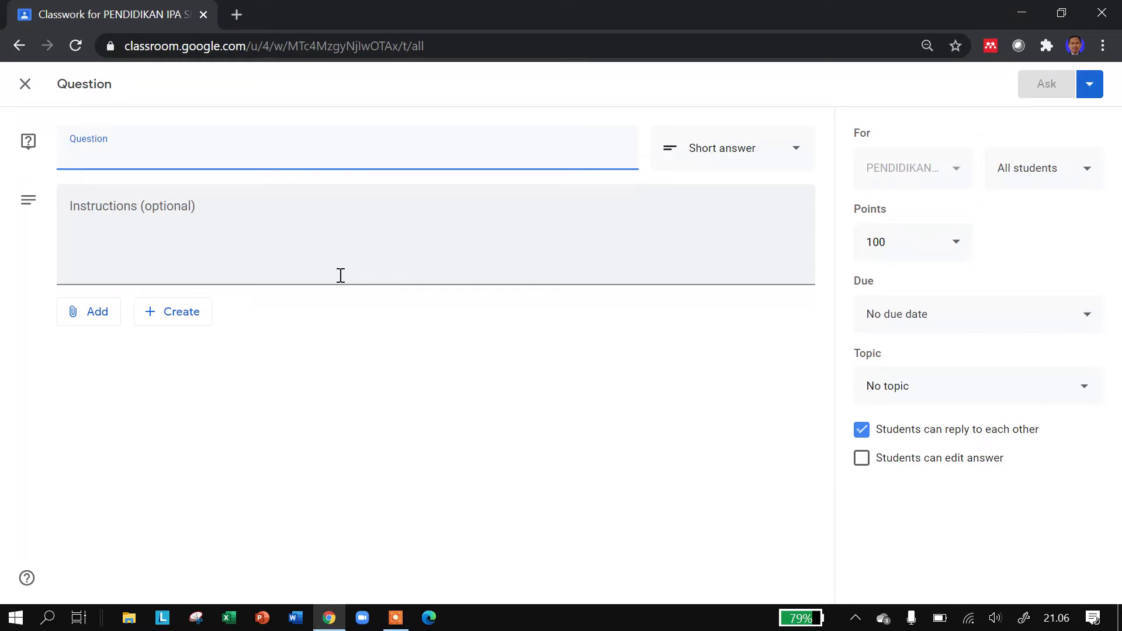
text(Ab)
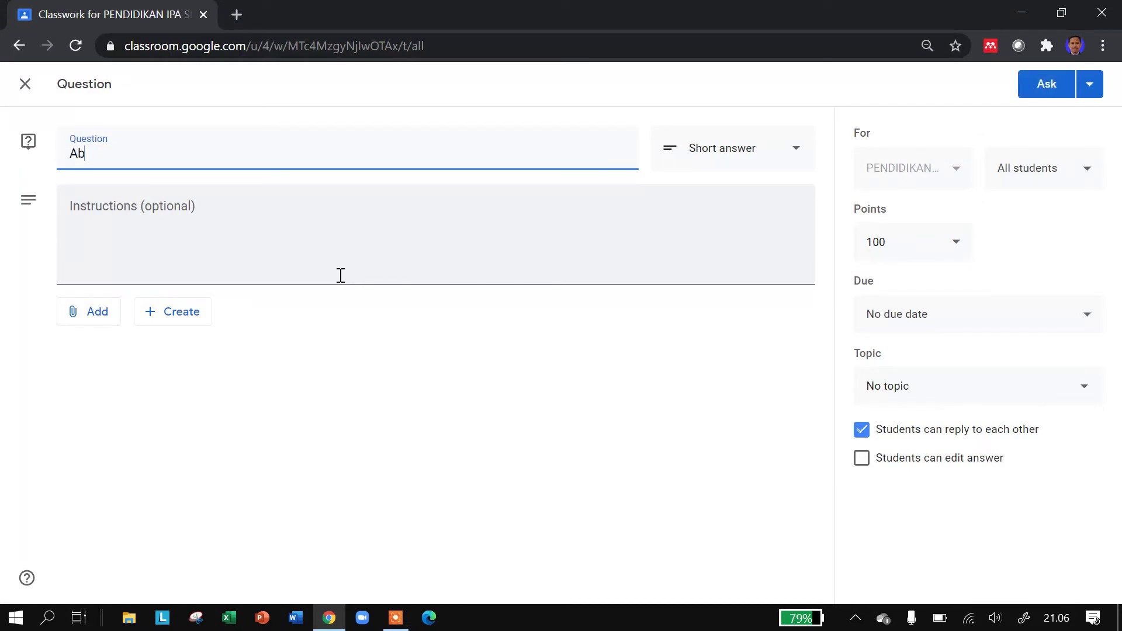
text(sensi Pertemuan I ()
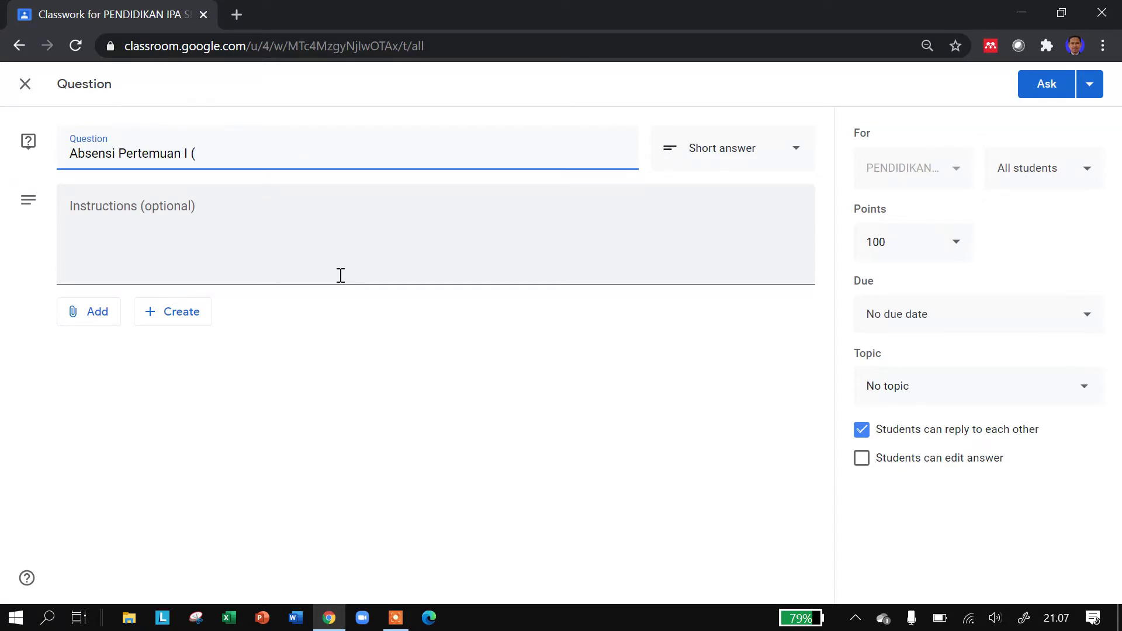
text(Tanggal 1 Oktober 2)
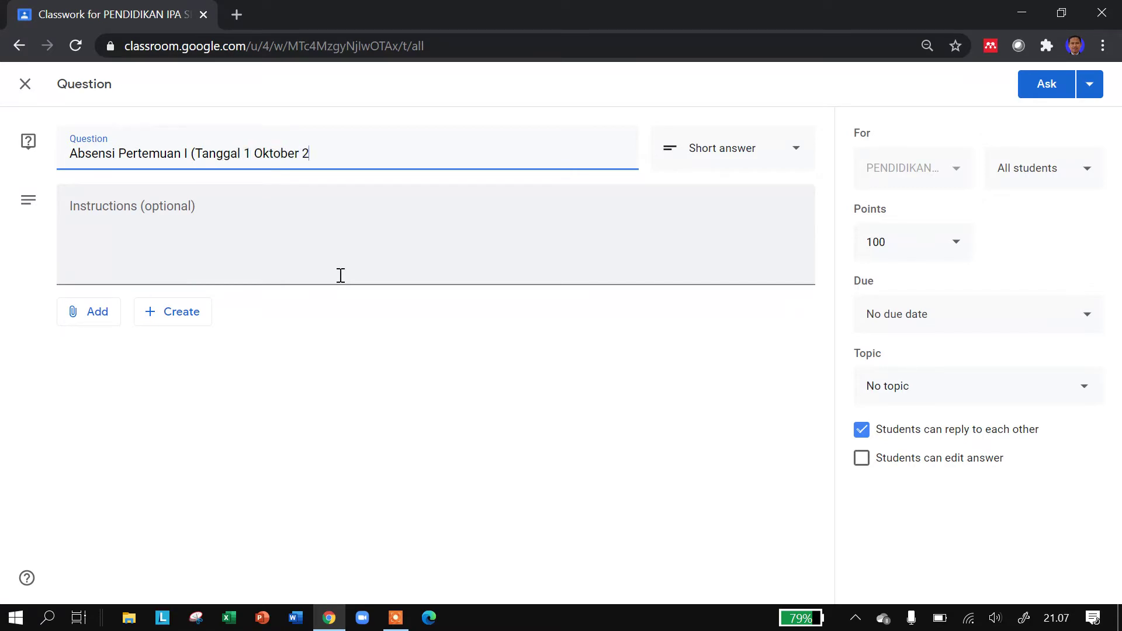
text(020))
- Enter the question's instructions as "Silahkan mengisi absensi seuai dengan status kehadiran Anda dalam perkuliahan"
click(211, 238)
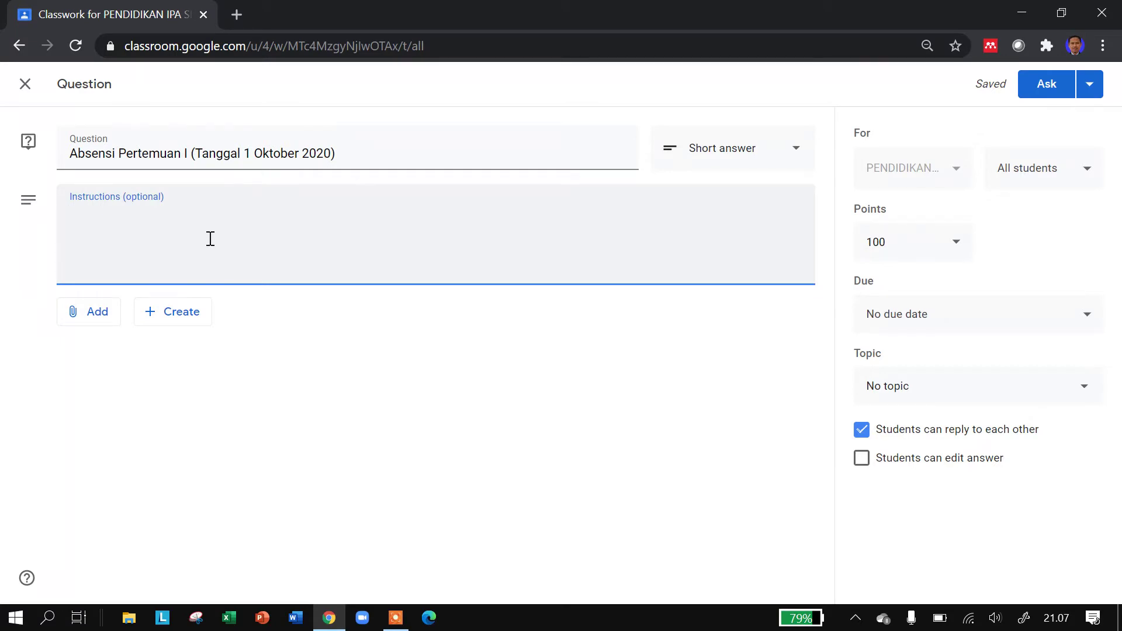
text(Silahkan mengisi)
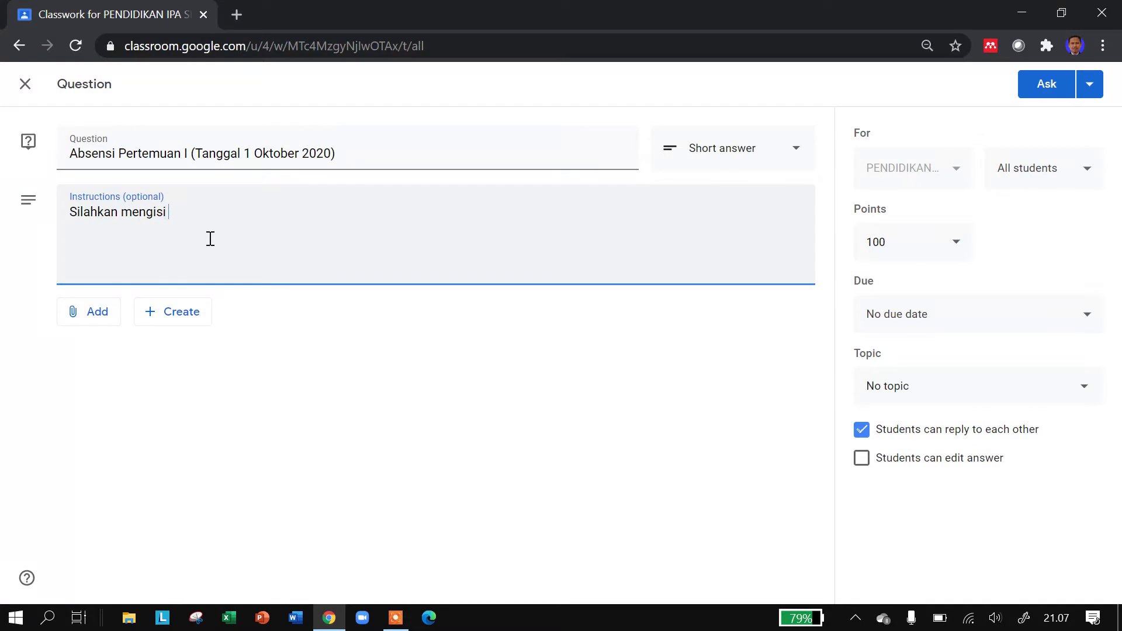
text( absensi seuai dengan )
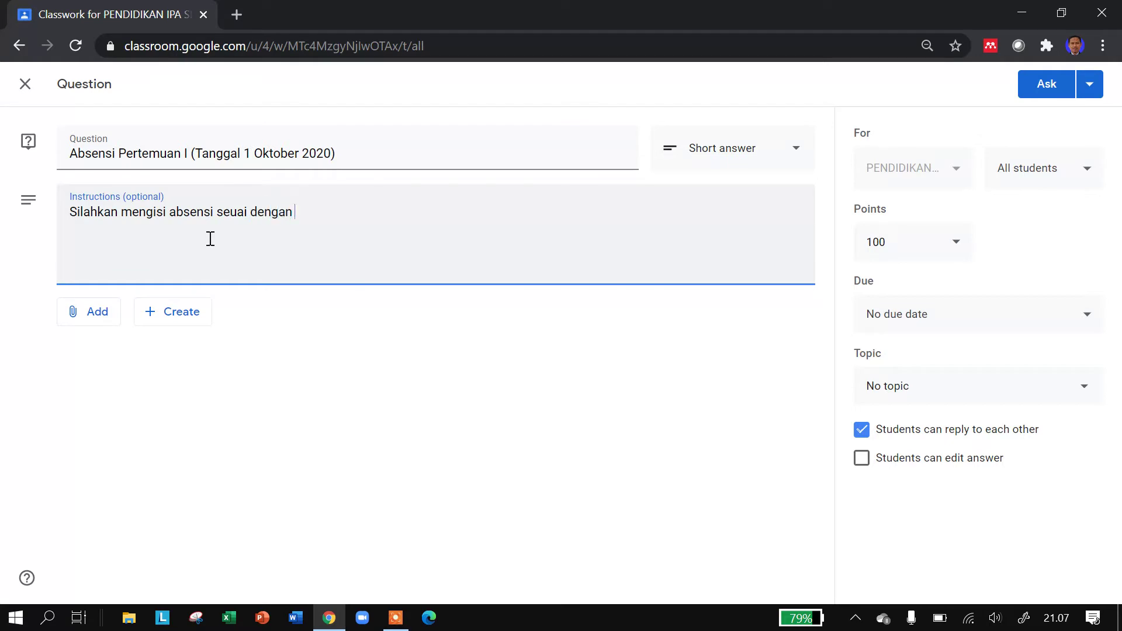
text(status kehadira)
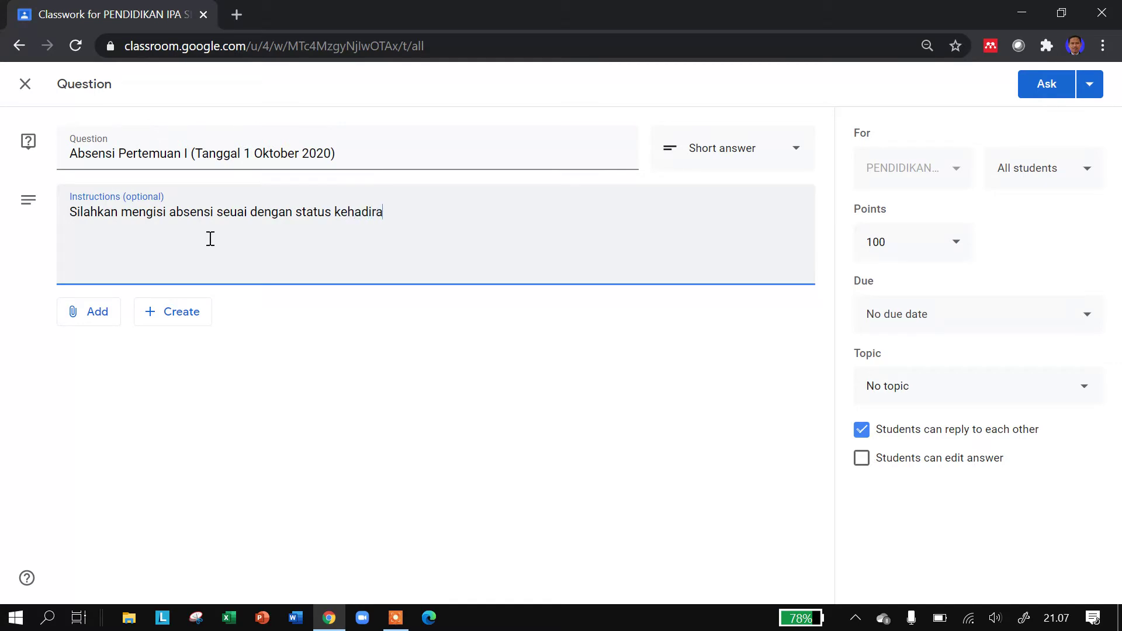
text(n Anda dalam perk)
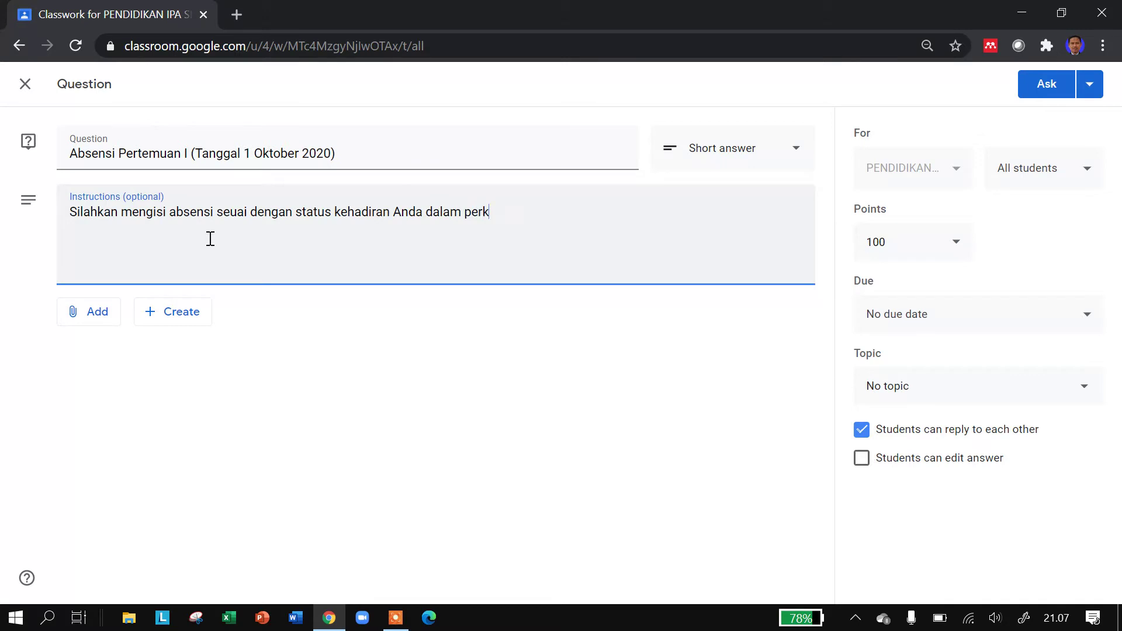
text(uliahan)
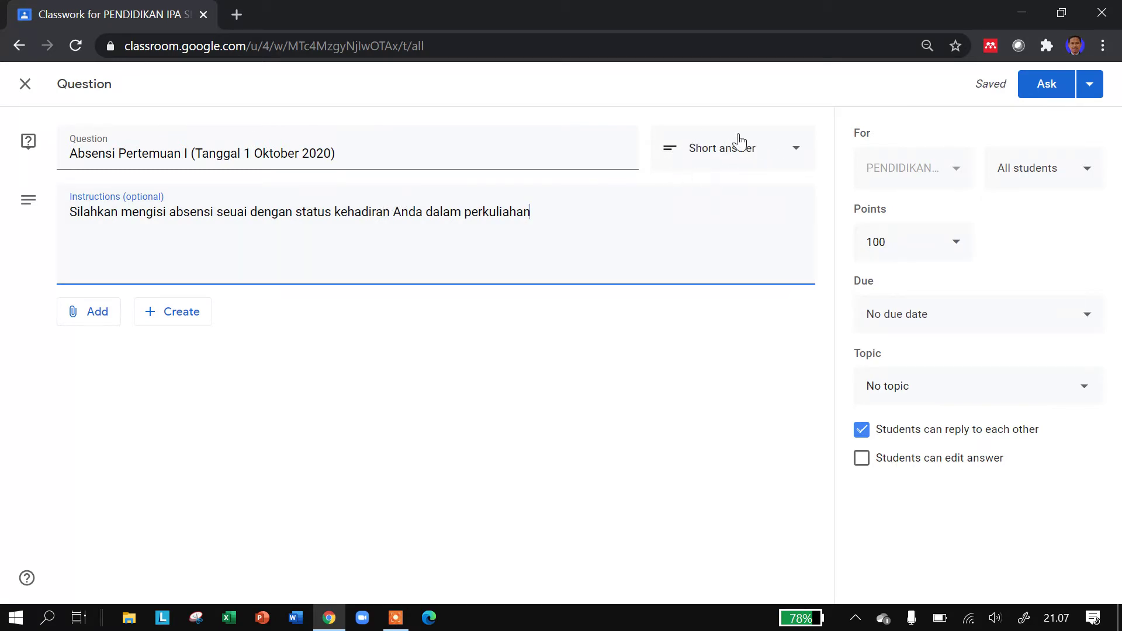
- Make the question multiple choice with the answer options Hadir, Sakit and Izin
click(796, 156)
click(766, 195)
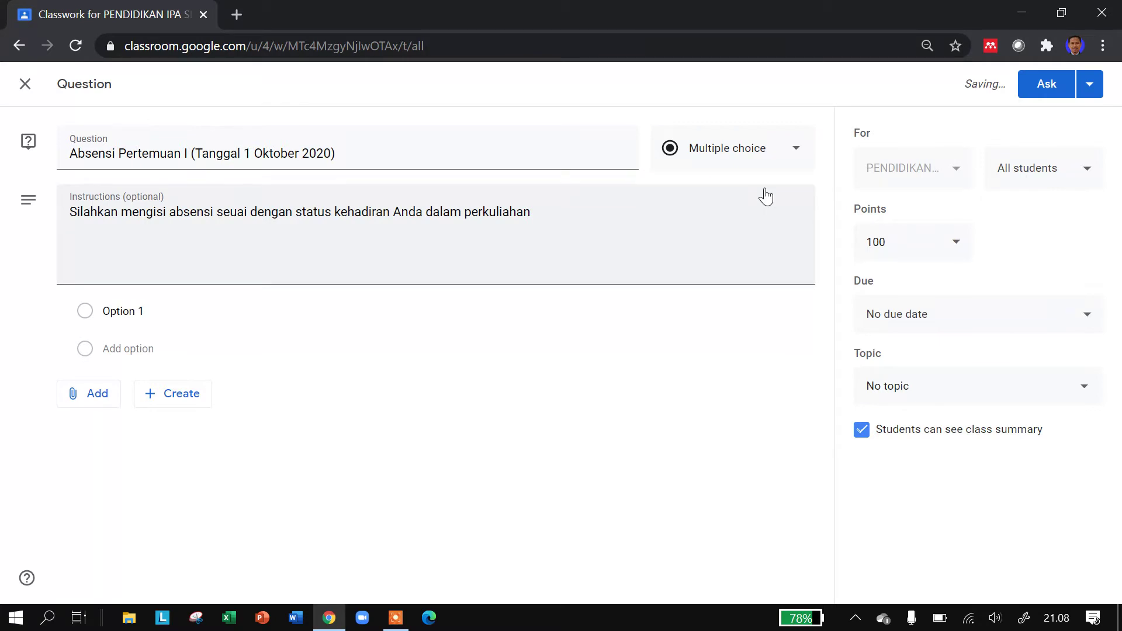
click(117, 316)
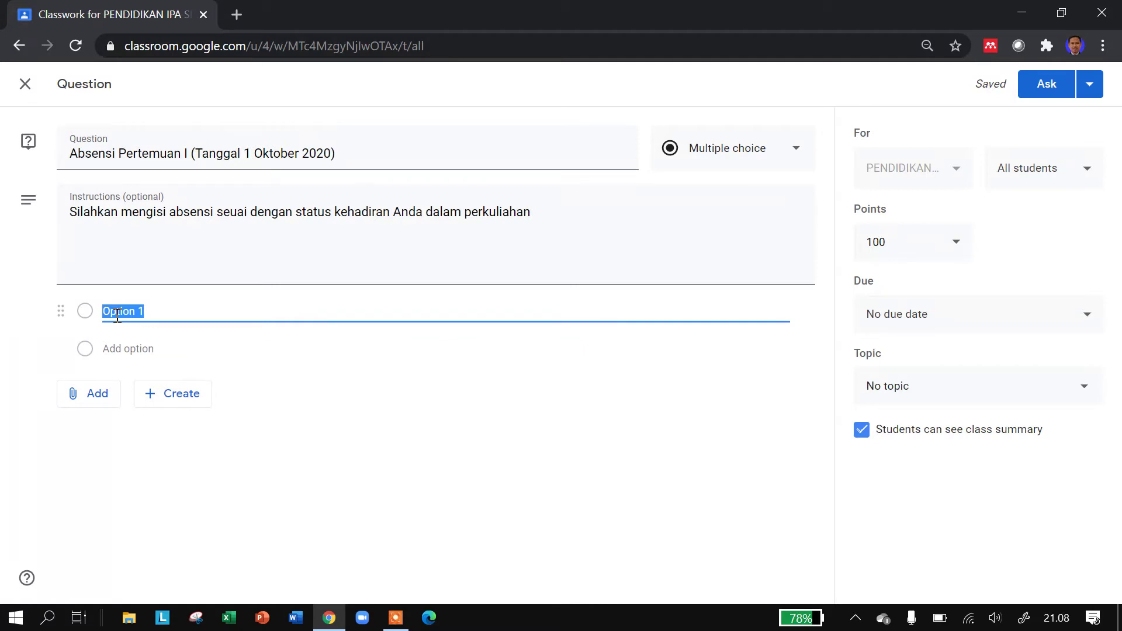
text(Hadir)
click(114, 349)
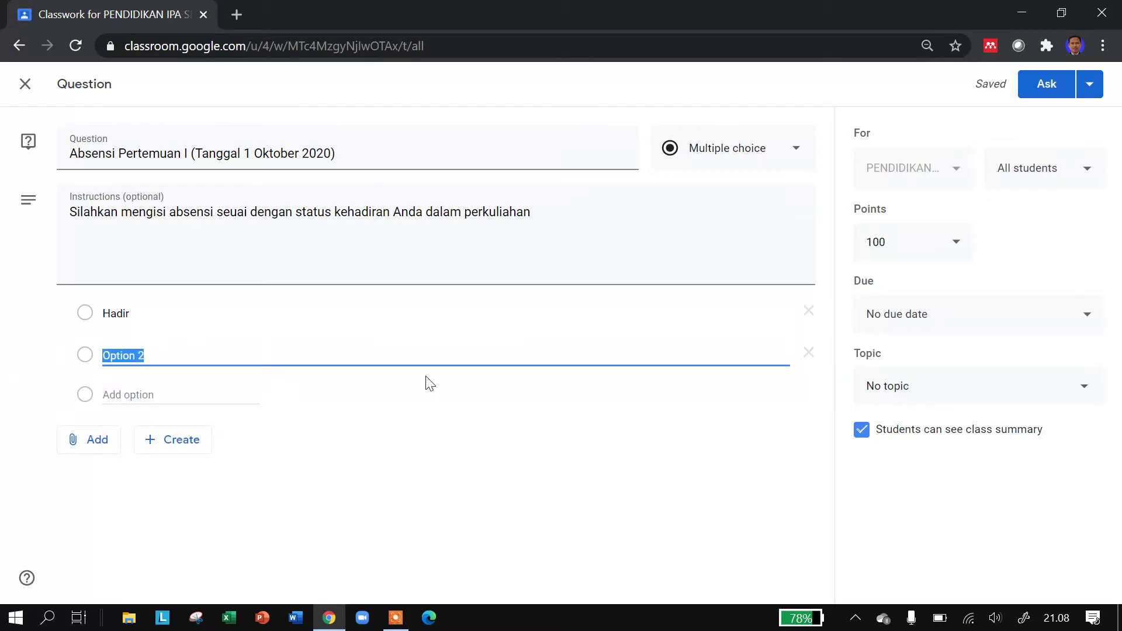
text(Sakit)
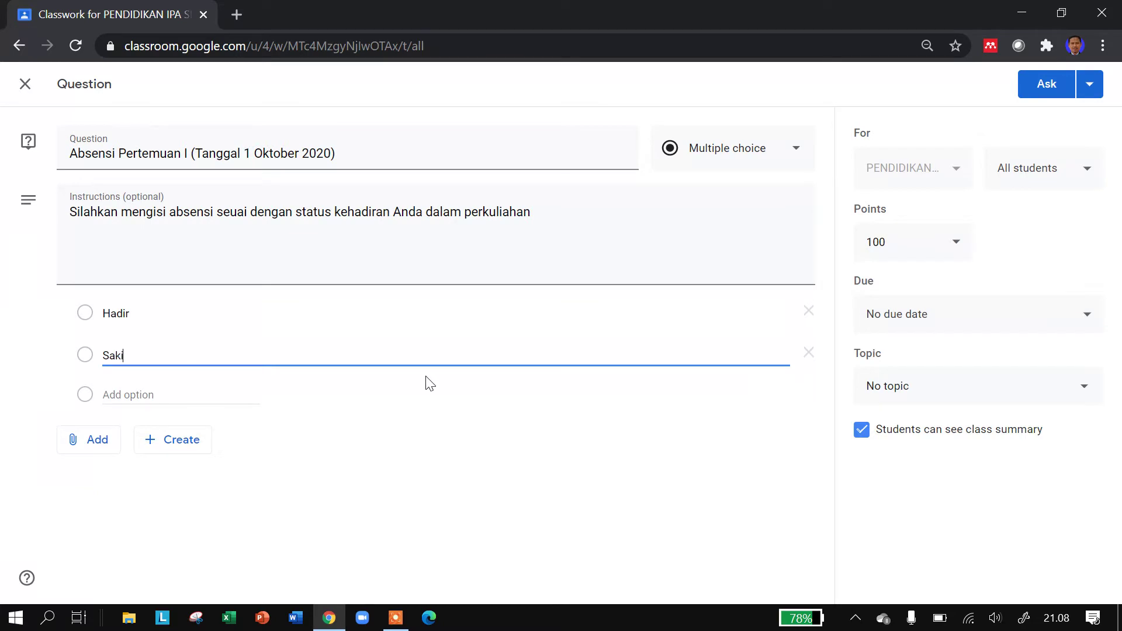
click(138, 395)
click(117, 402)
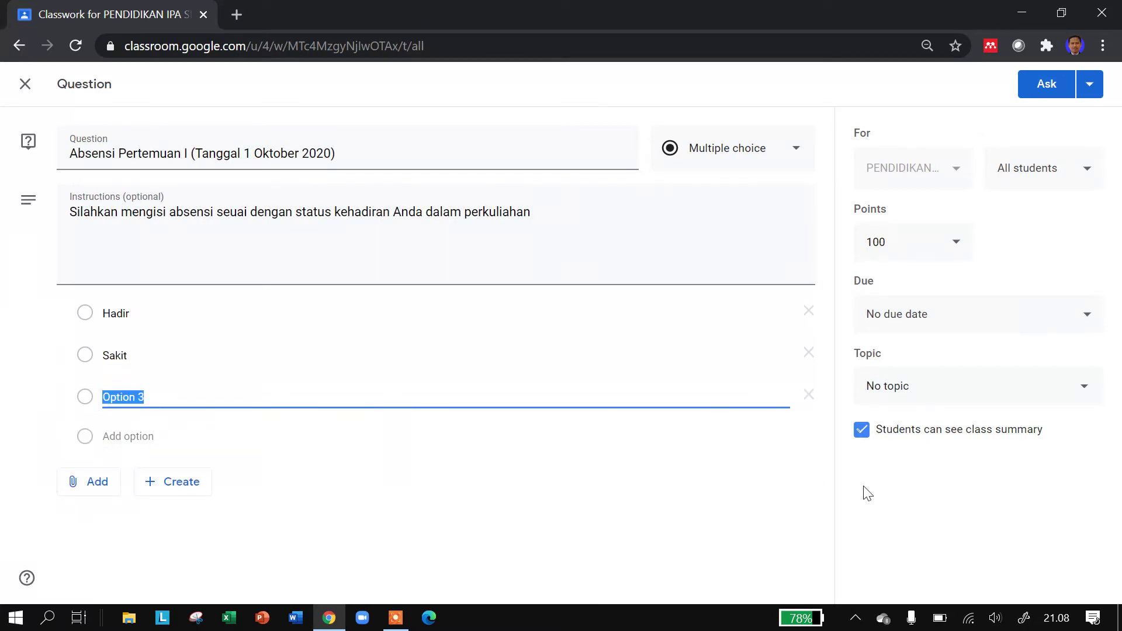
text(Izin)
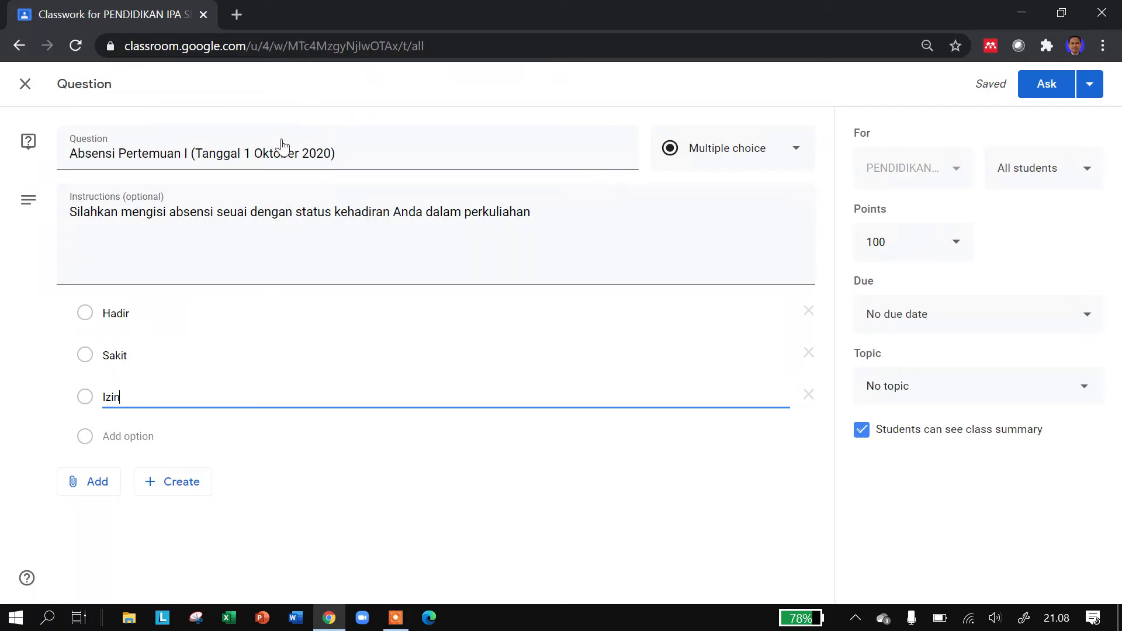
- Set the question to Ungraded and make it due Oct 2, 2020 at 11:59 PM
click(956, 244)
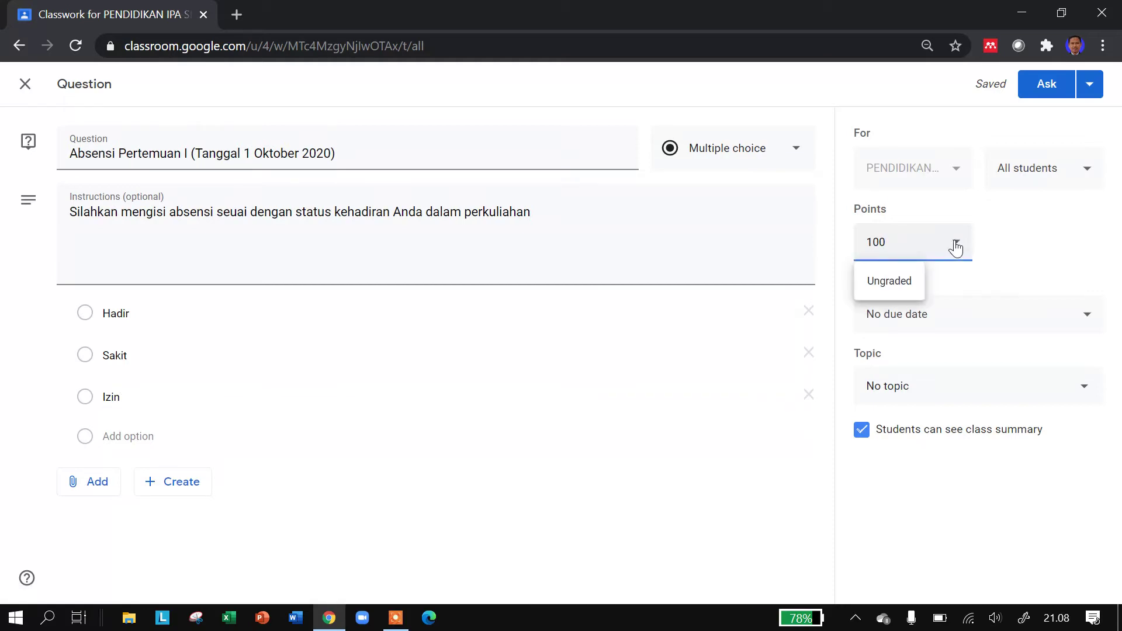
click(904, 285)
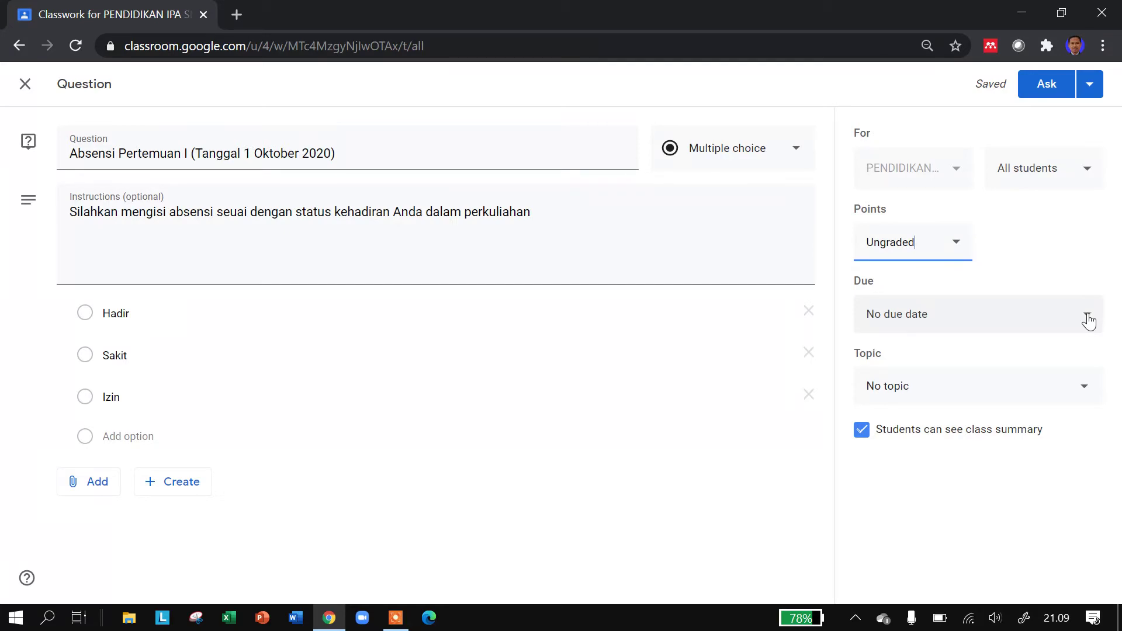
click(1089, 321)
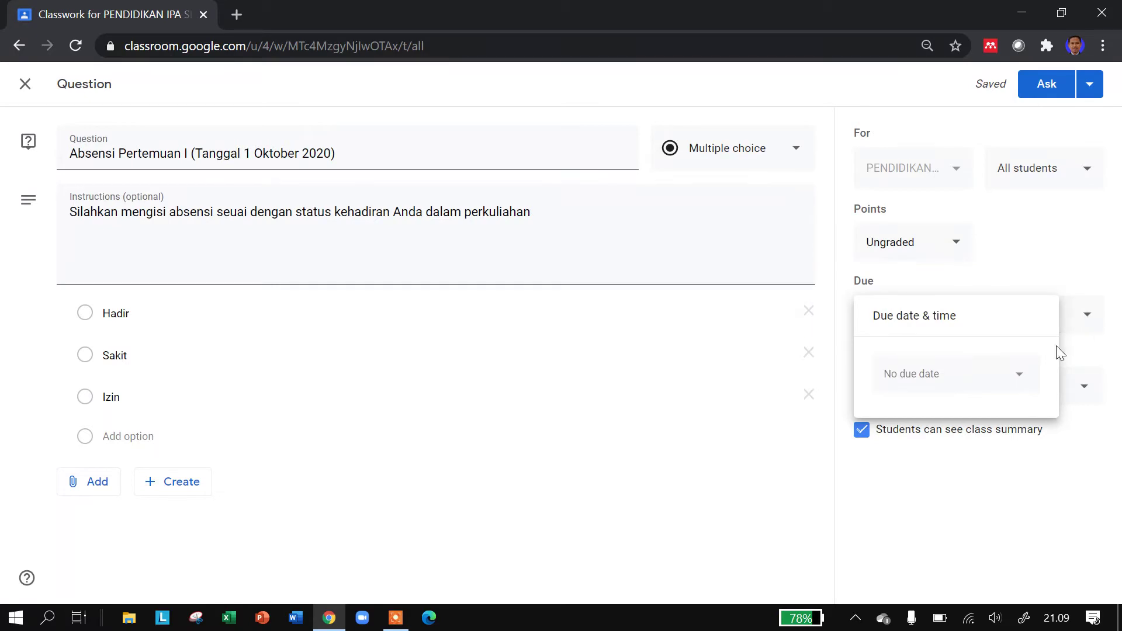
click(935, 377)
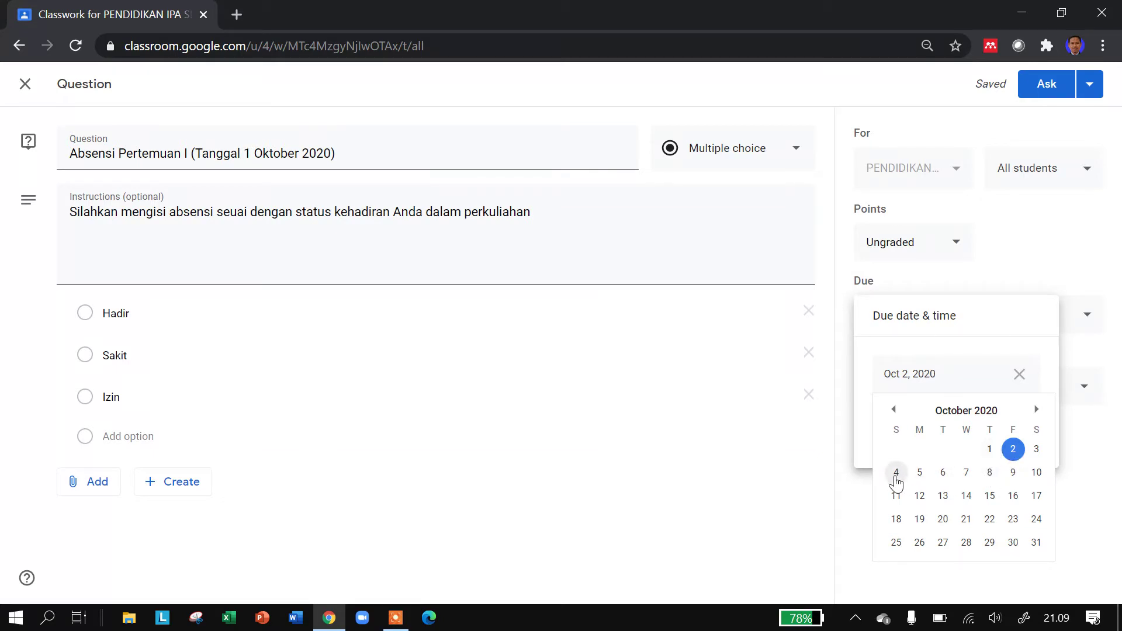
click(1014, 450)
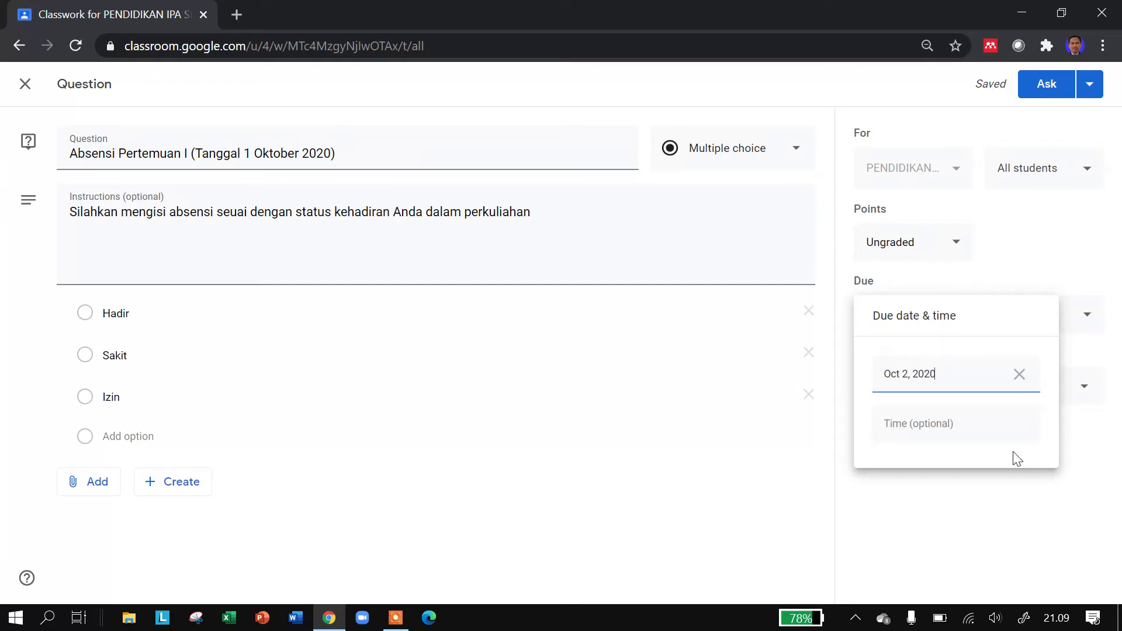
click(928, 430)
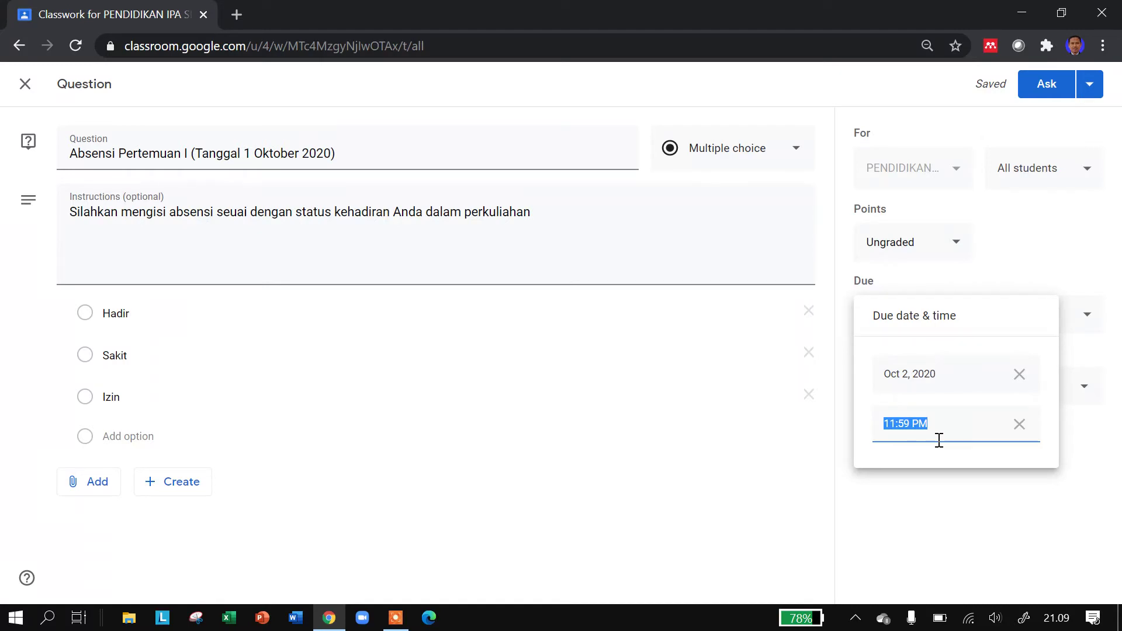
click(939, 495)
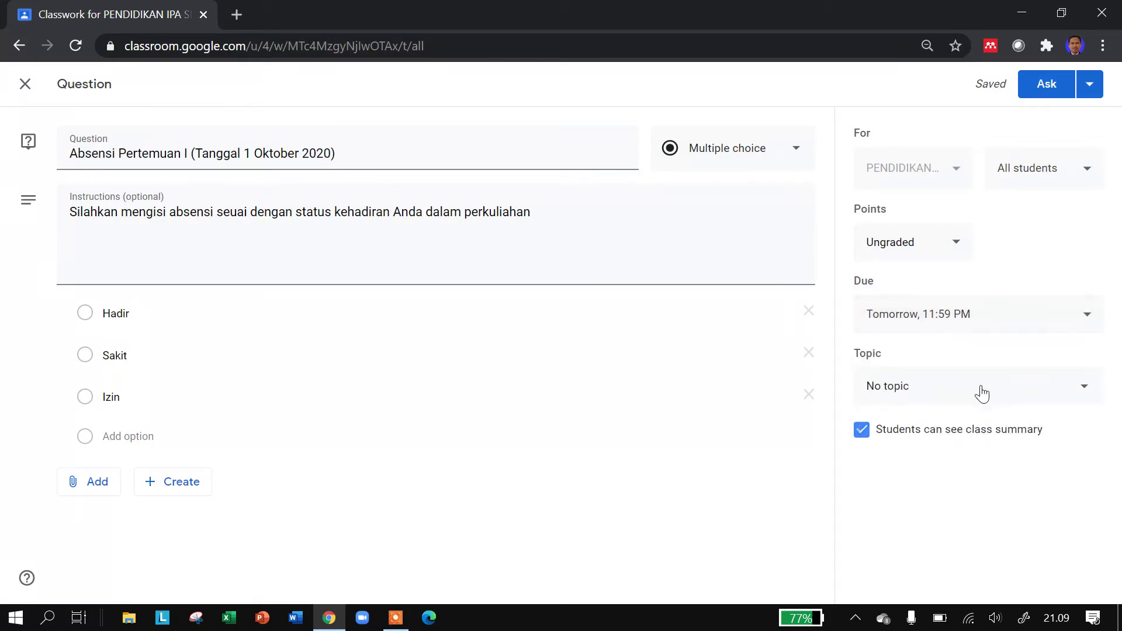
- Create the topic ABSENSI for the question and stop students from seeing the class summary
click(1085, 393)
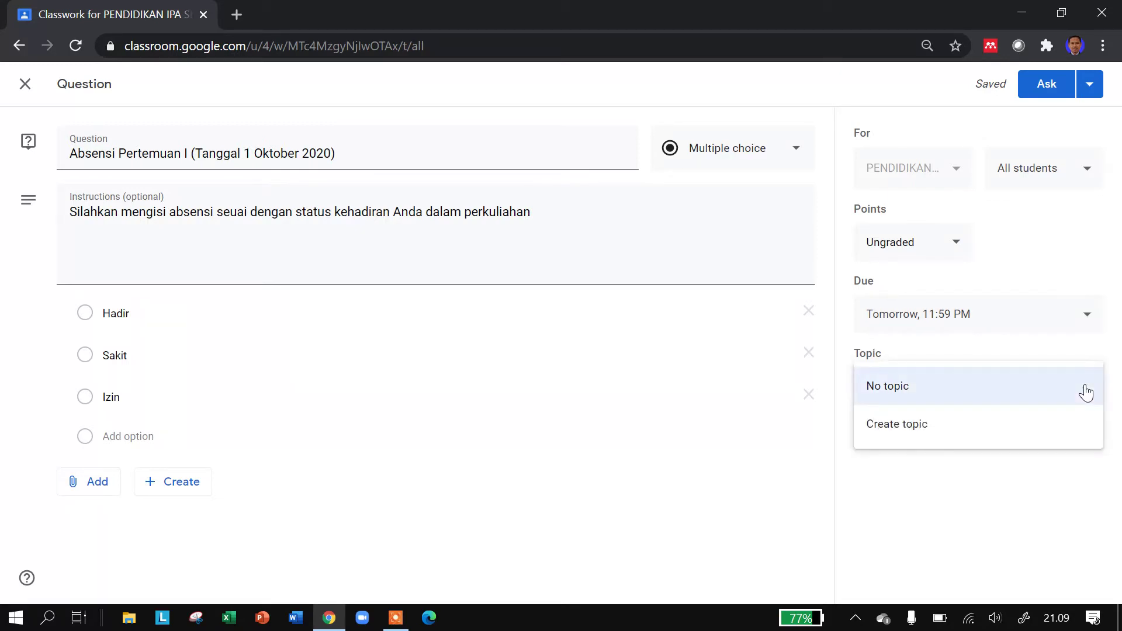
click(957, 431)
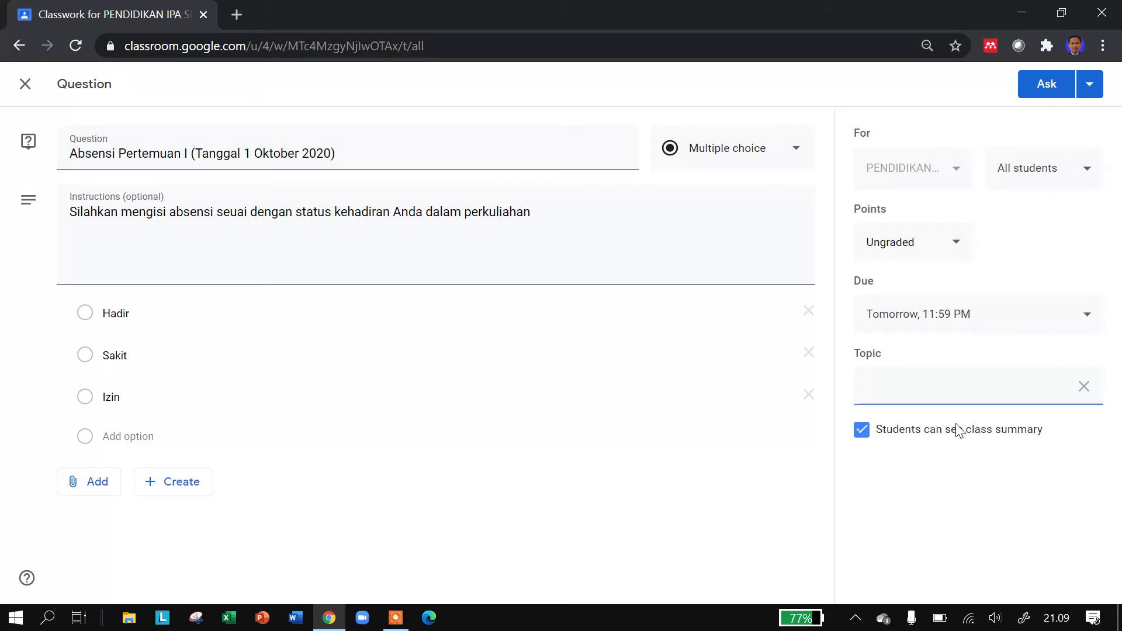
text(ABSENSI)
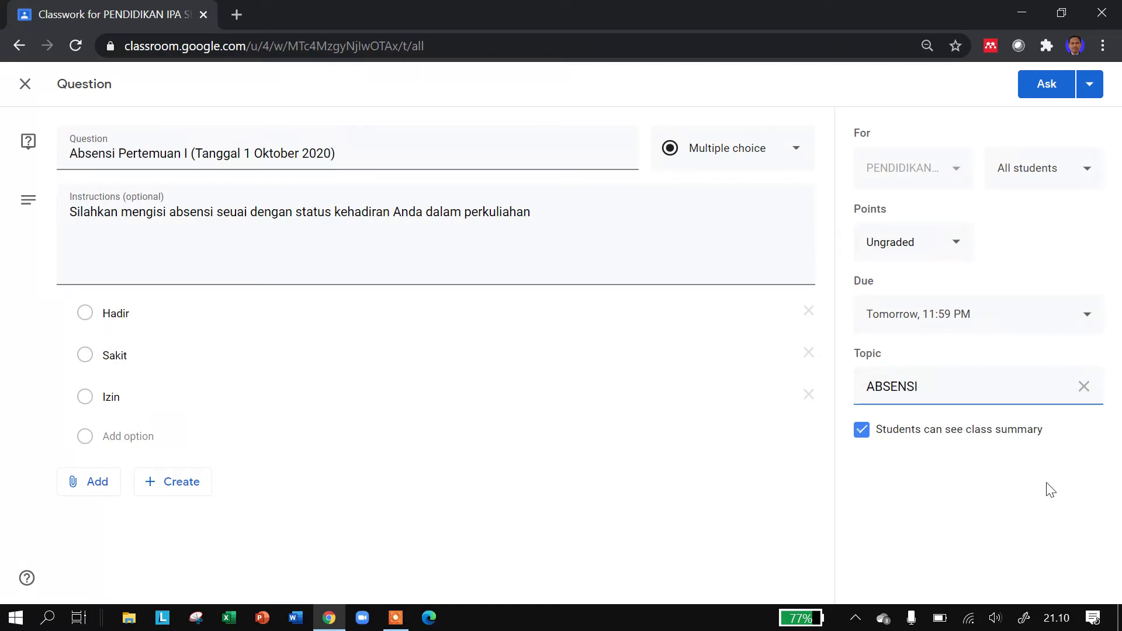
click(863, 431)
click(1084, 175)
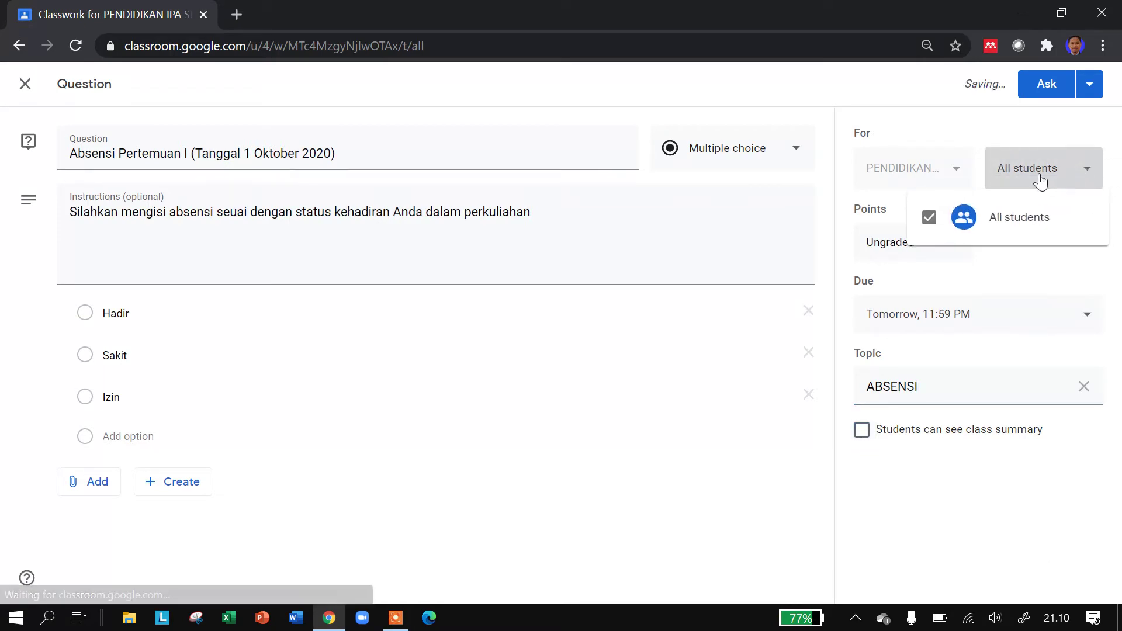
click(963, 136)
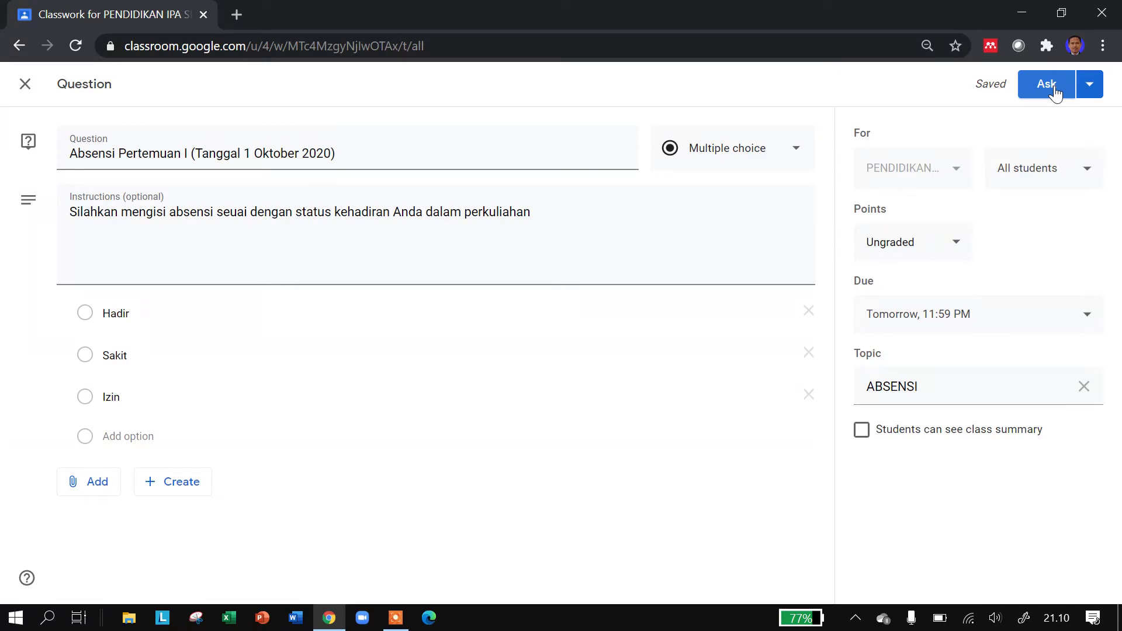
click(1092, 85)
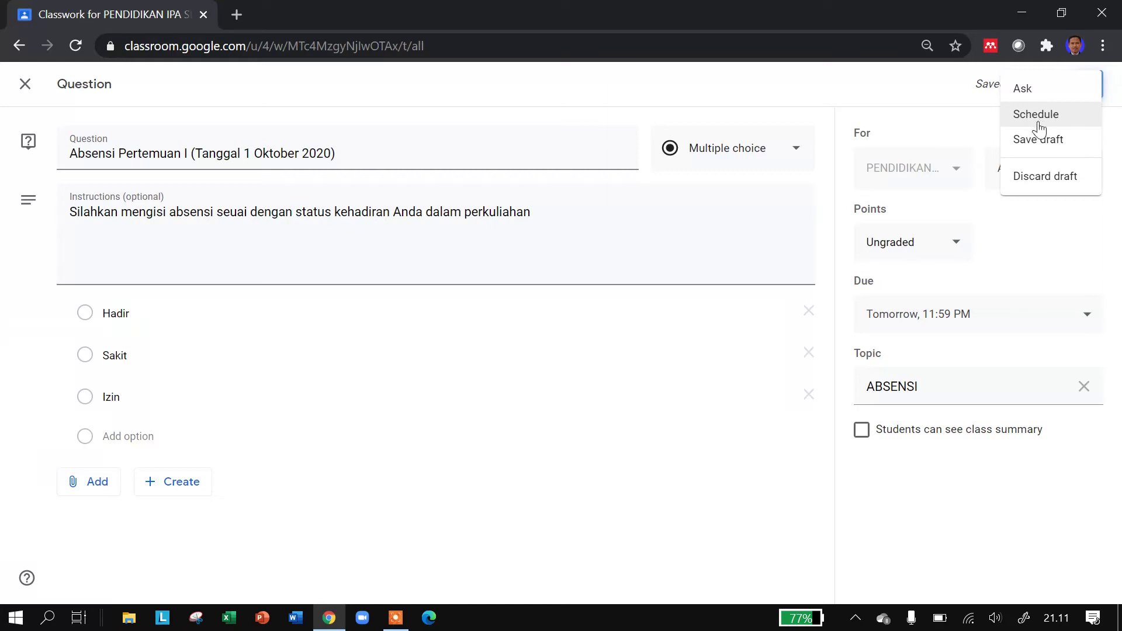
click(953, 124)
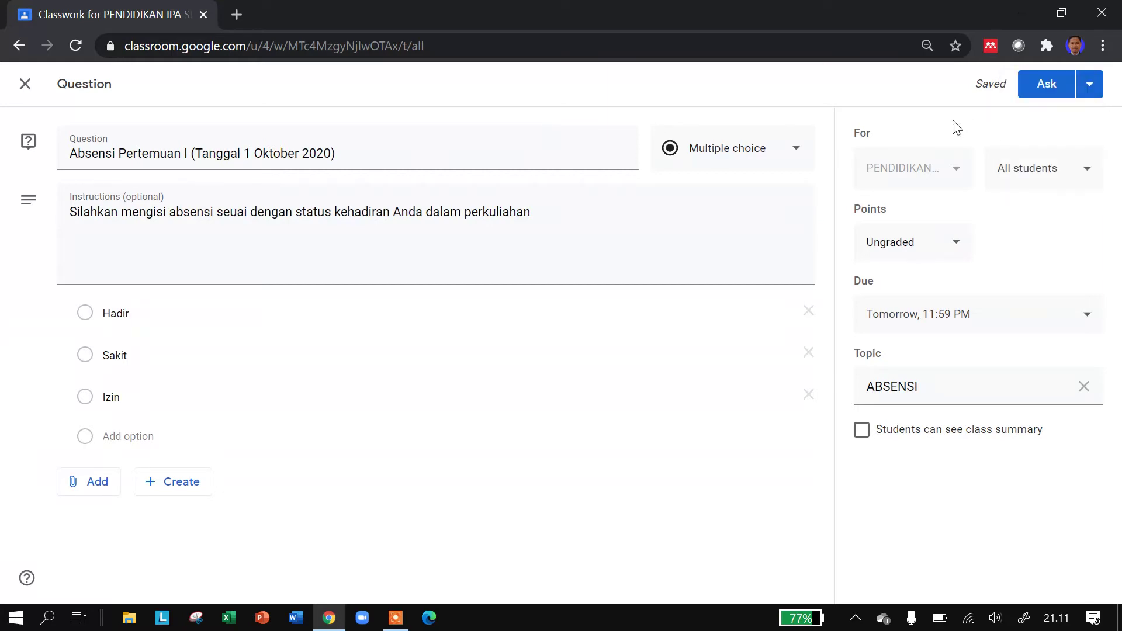
- Publish the attendance question immediately, check its post in the class stream, and return to the classwork list
click(1049, 85)
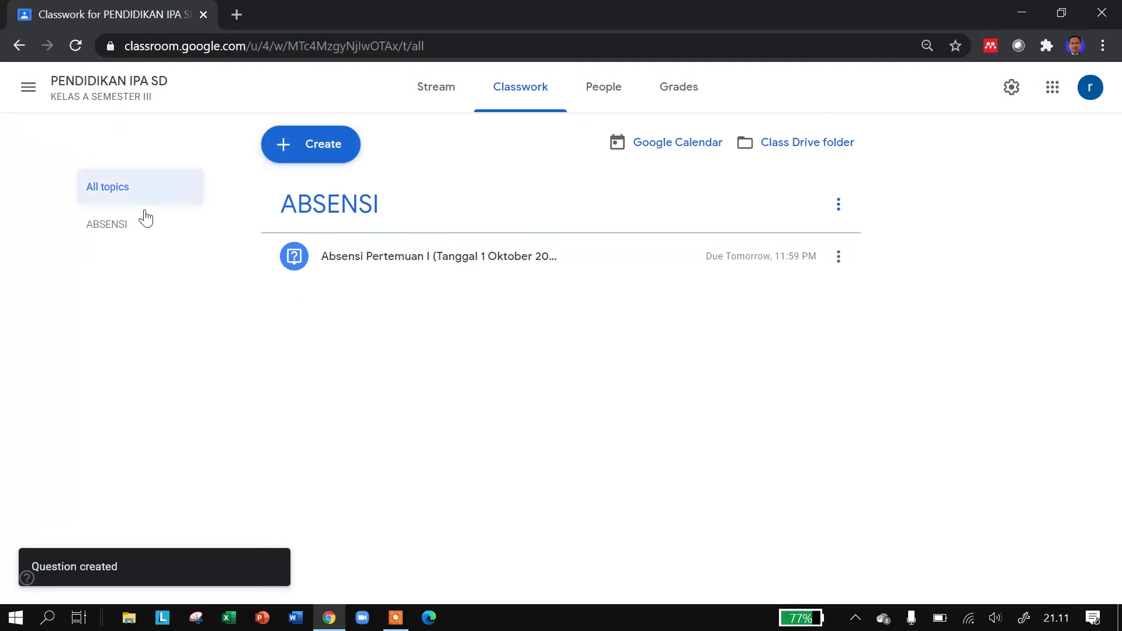
click(423, 99)
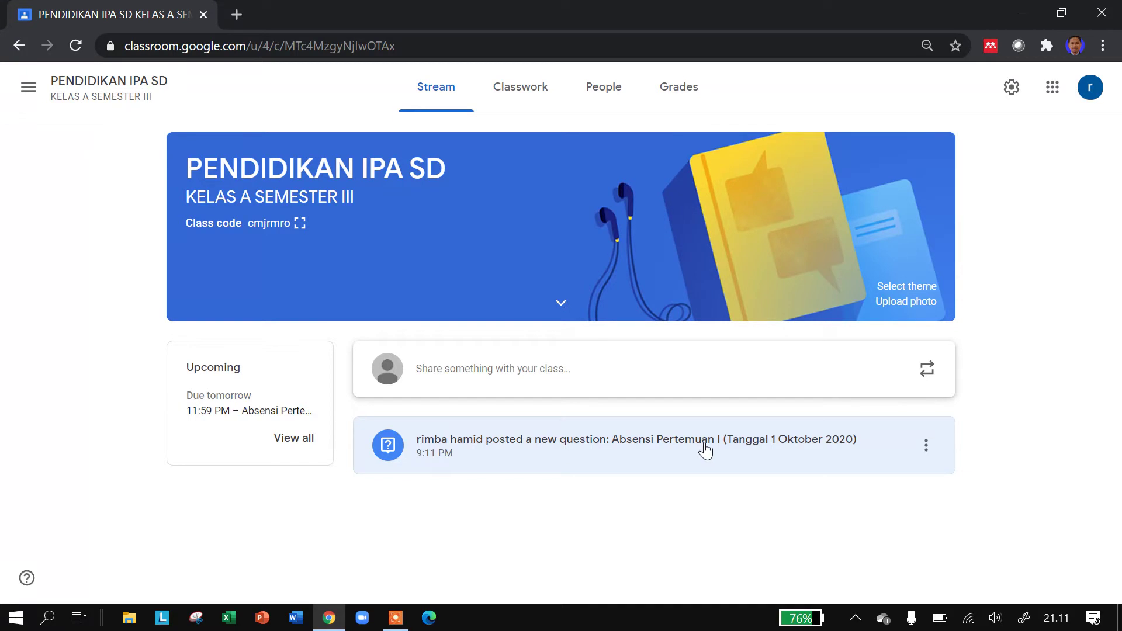
click(534, 89)
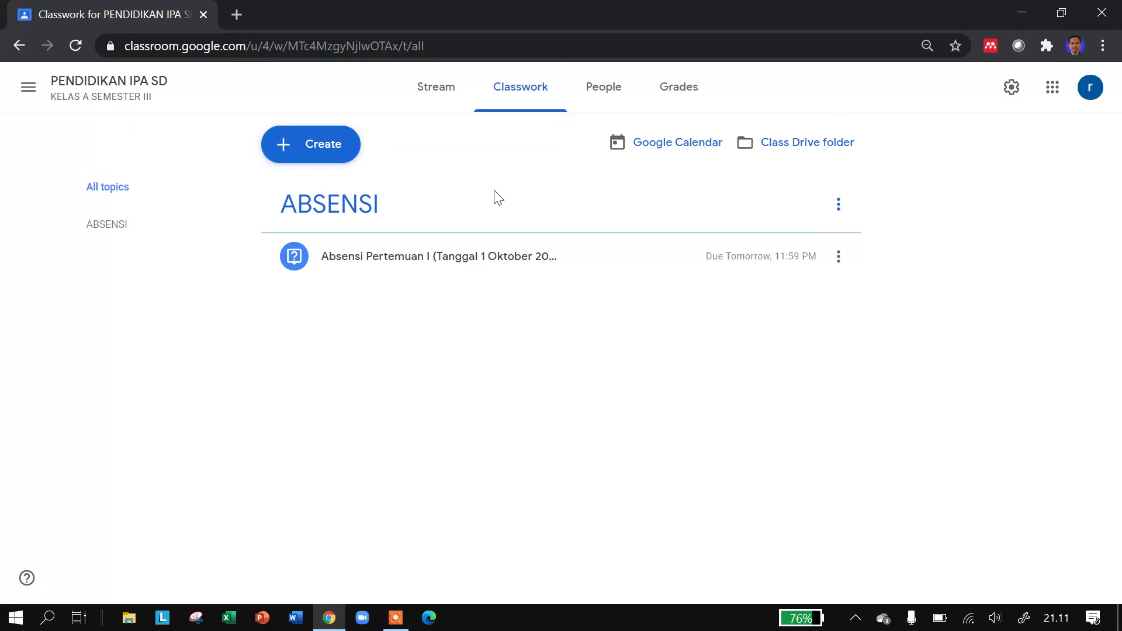
- Examine the attendance question's details and student answers, and return to the classwork list of PENDIDIKAN IPA SD
click(428, 266)
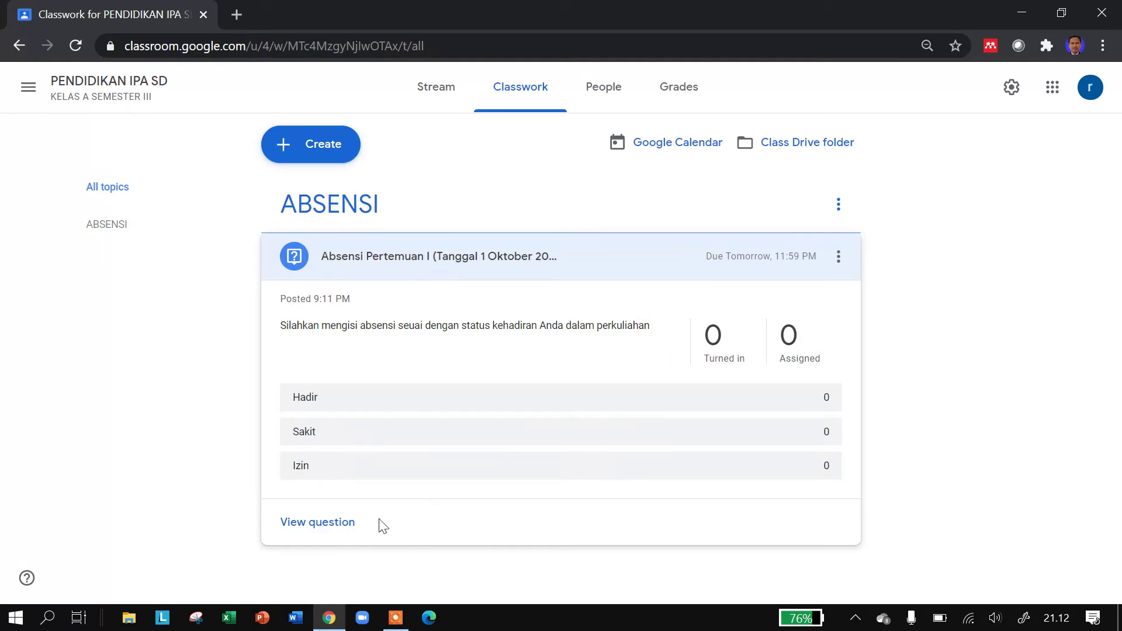
click(317, 523)
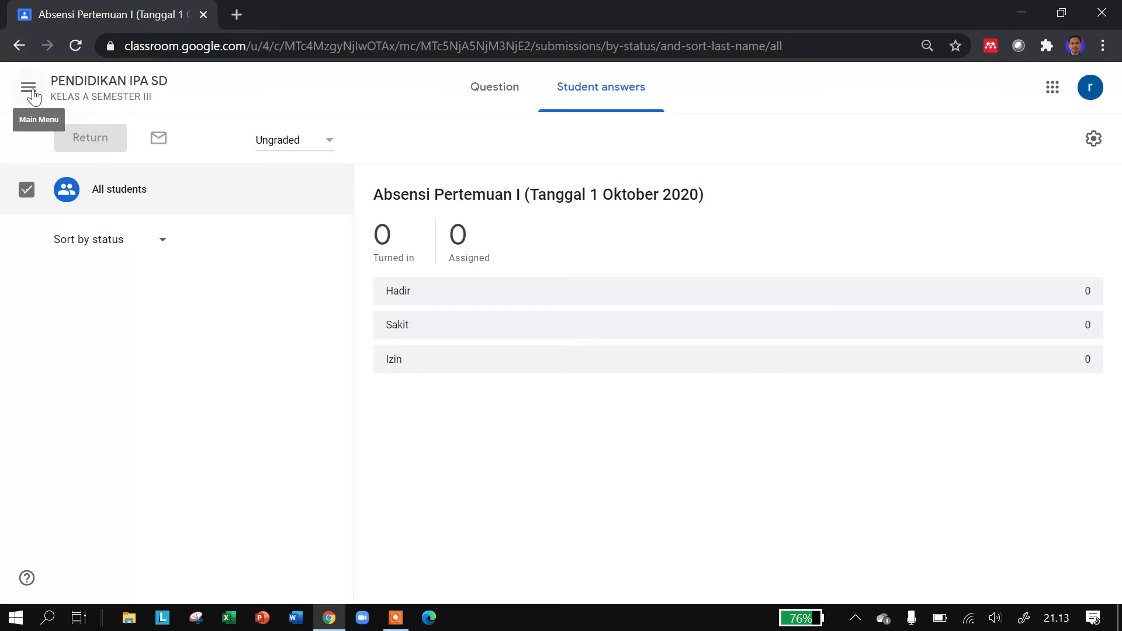
click(403, 626)
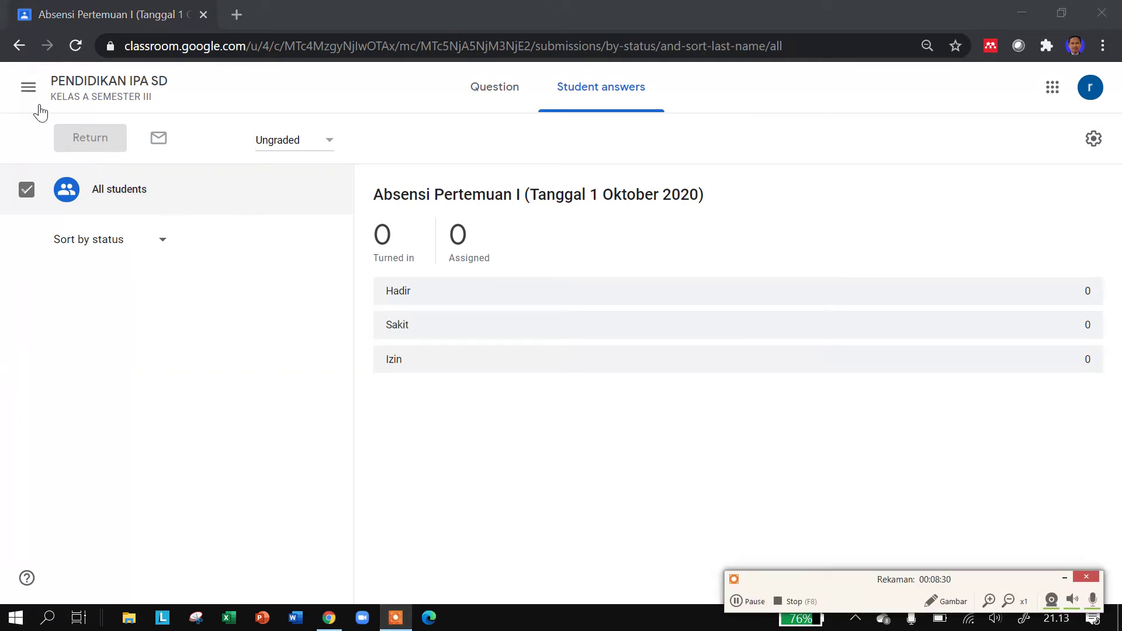
click(30, 89)
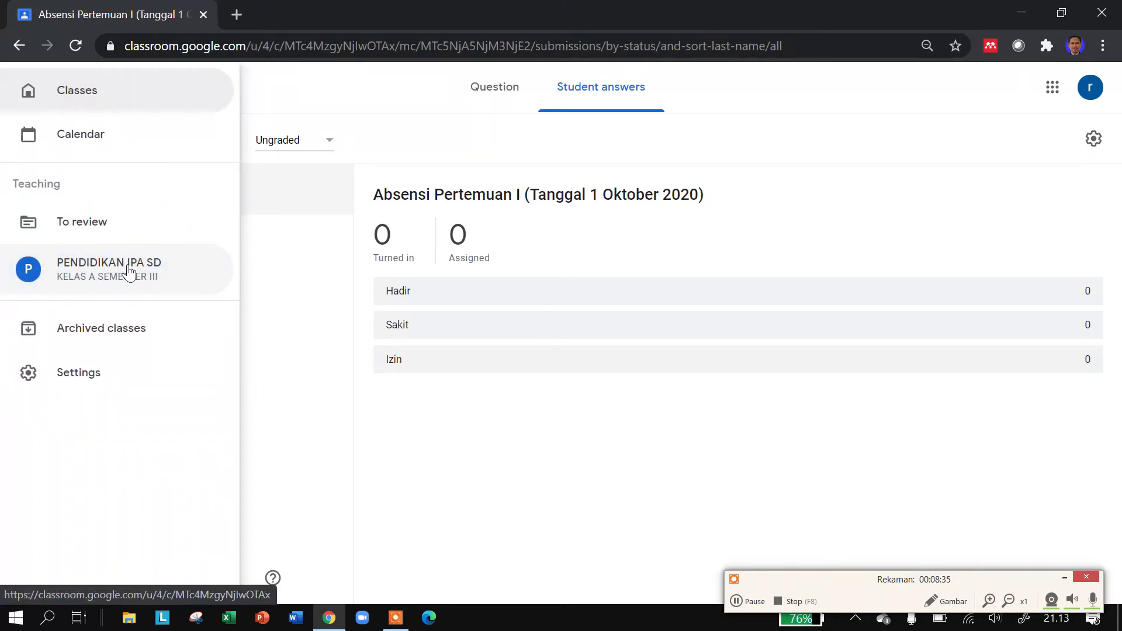
click(128, 272)
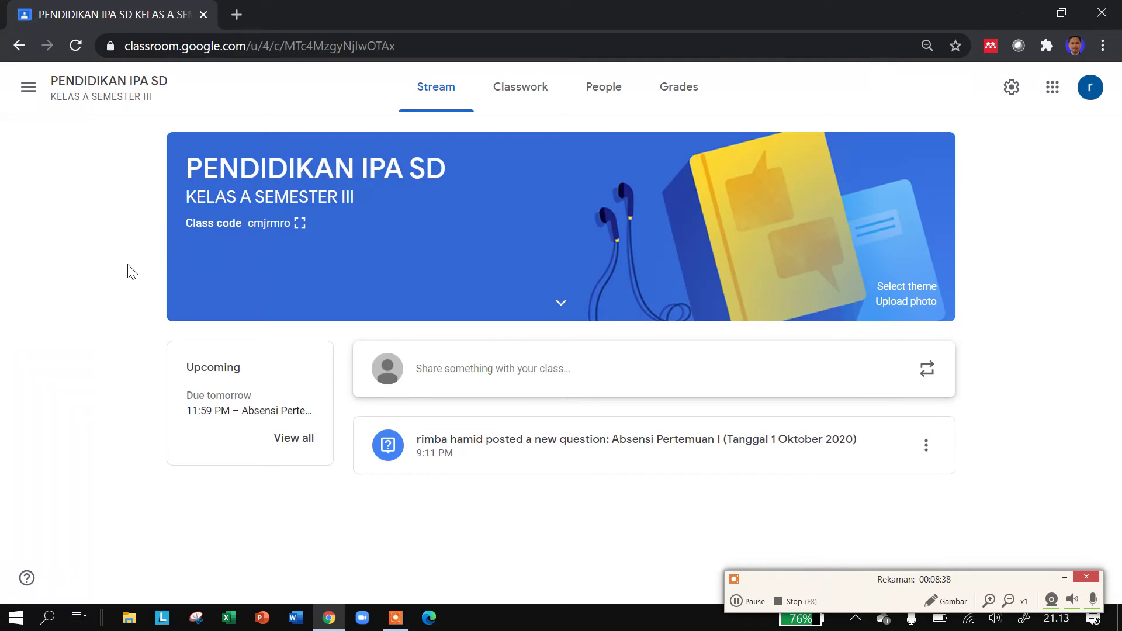
click(518, 93)
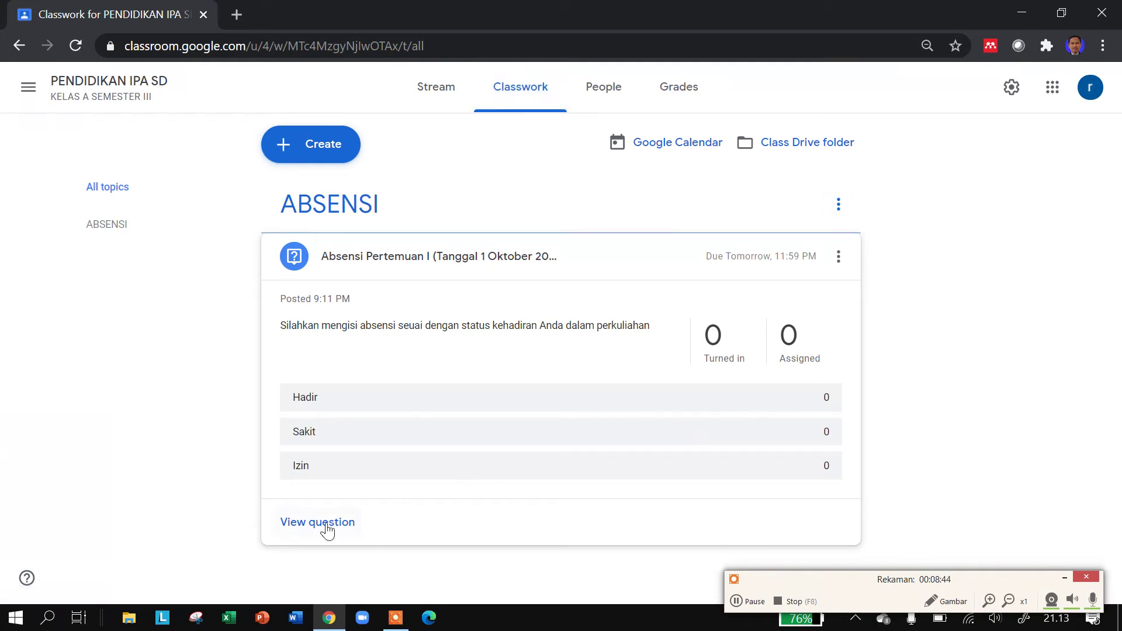
- Create a new classwork question titled "Absen Pertemuan Mata Kuliah"
click(304, 155)
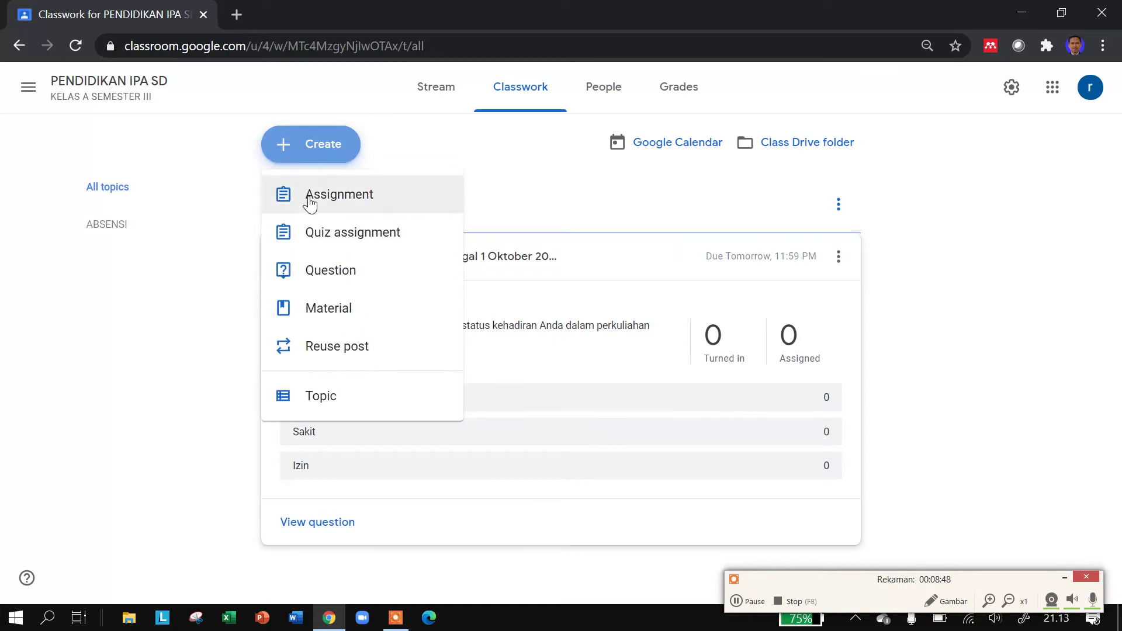
click(356, 289)
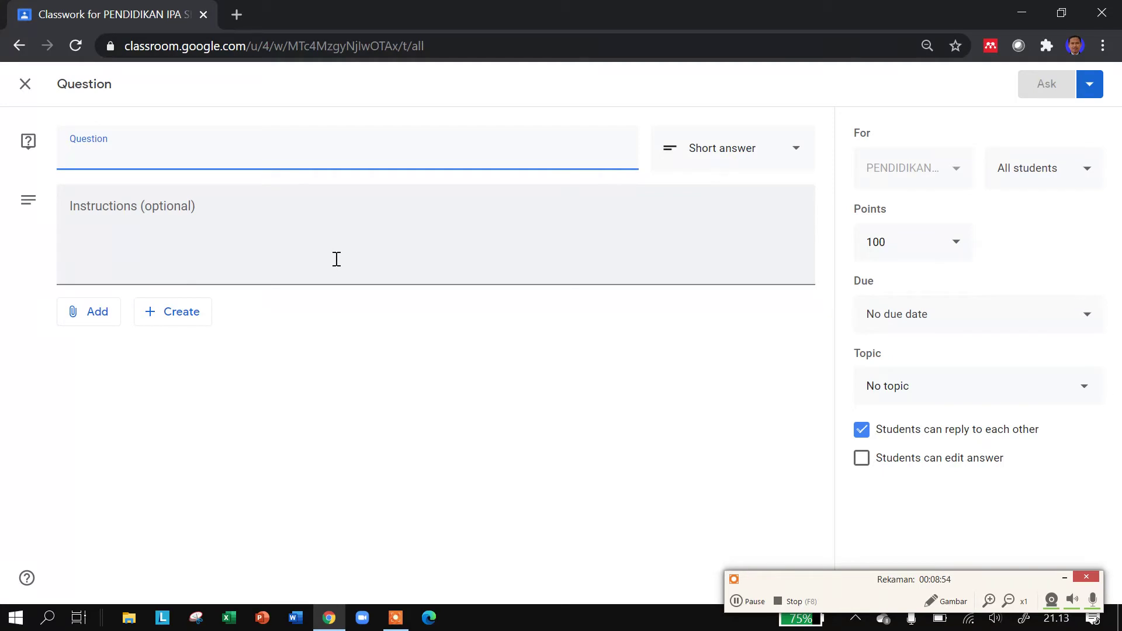
text(A)
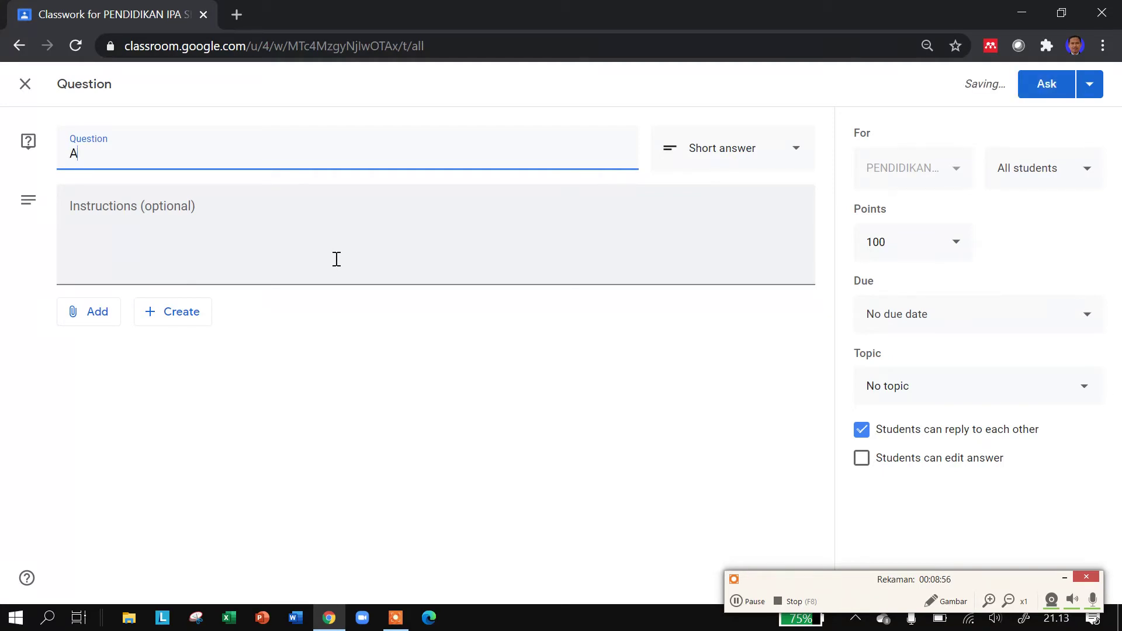
text(bsen Pertemuan)
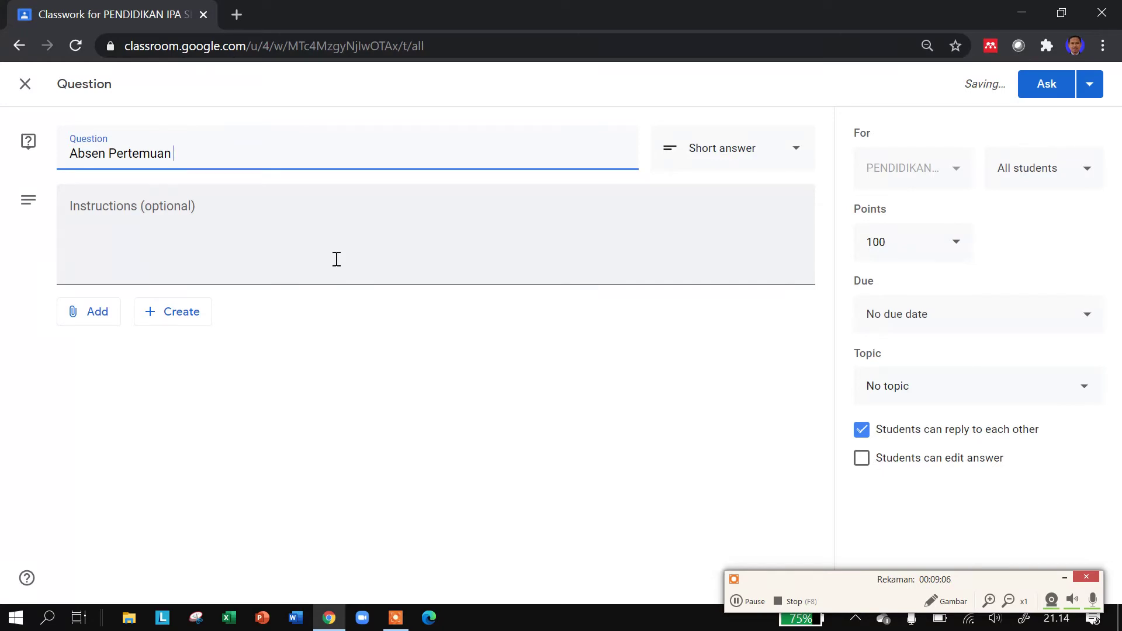
text(Mata Ku)
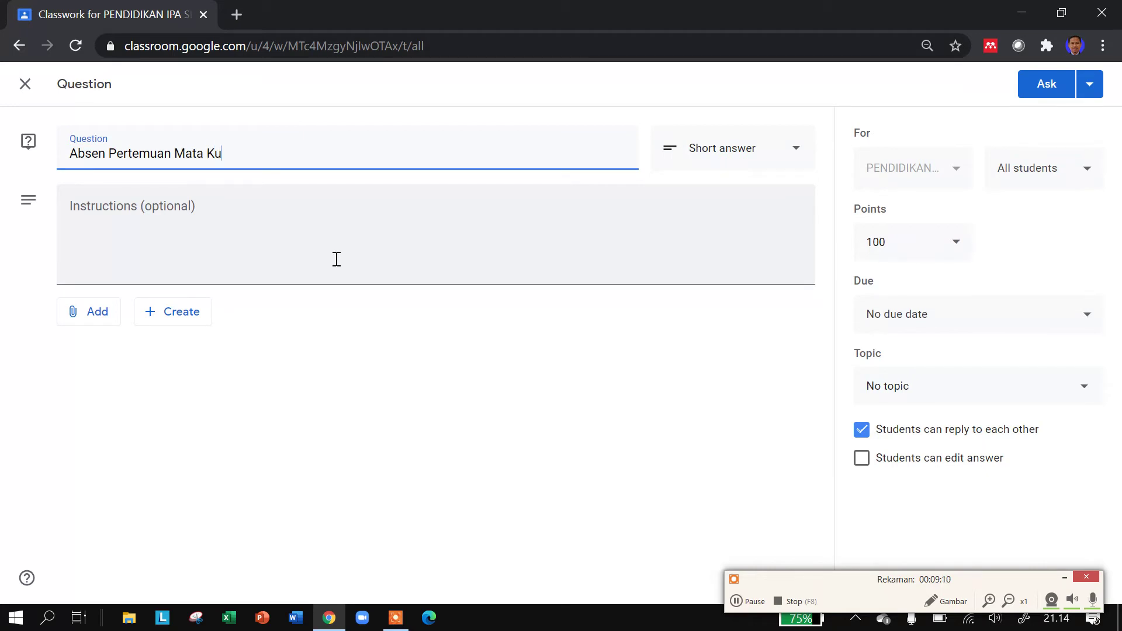
text(liah)
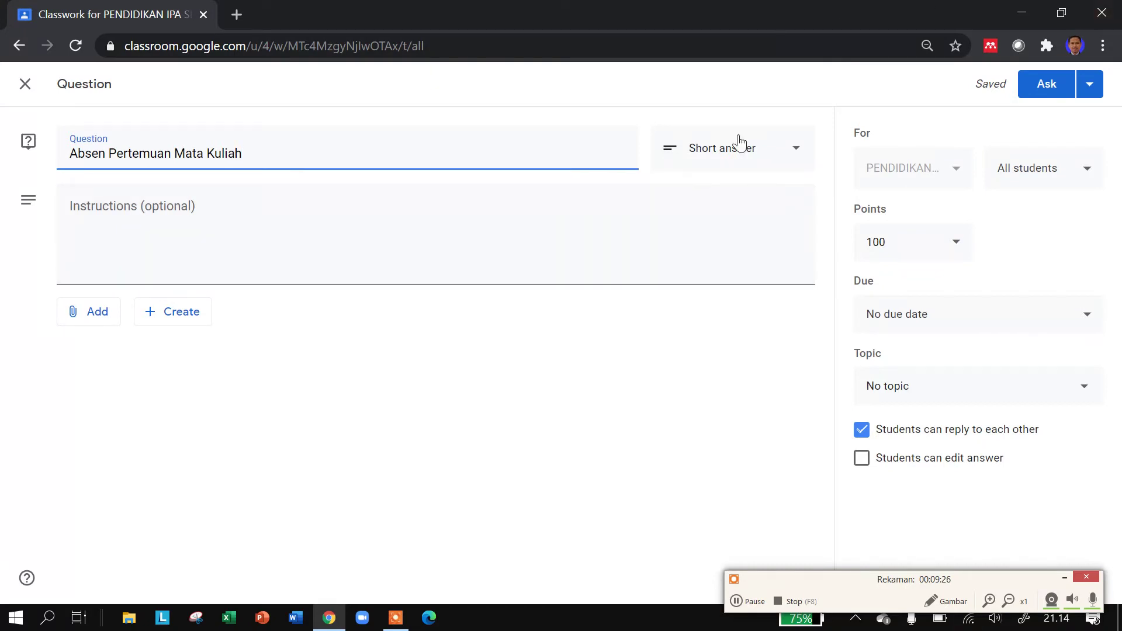
- Enter the question's instructions "Isilah absensi sesuai dengan status kehadiran Anda dalam perkuliahan"
click(133, 234)
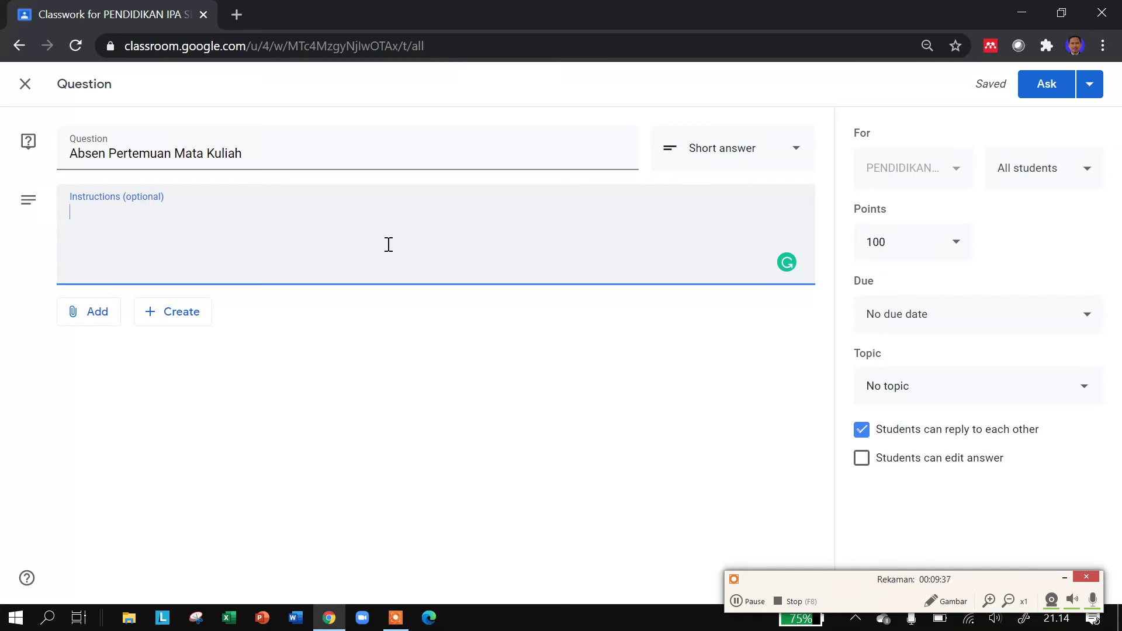
text(Isila)
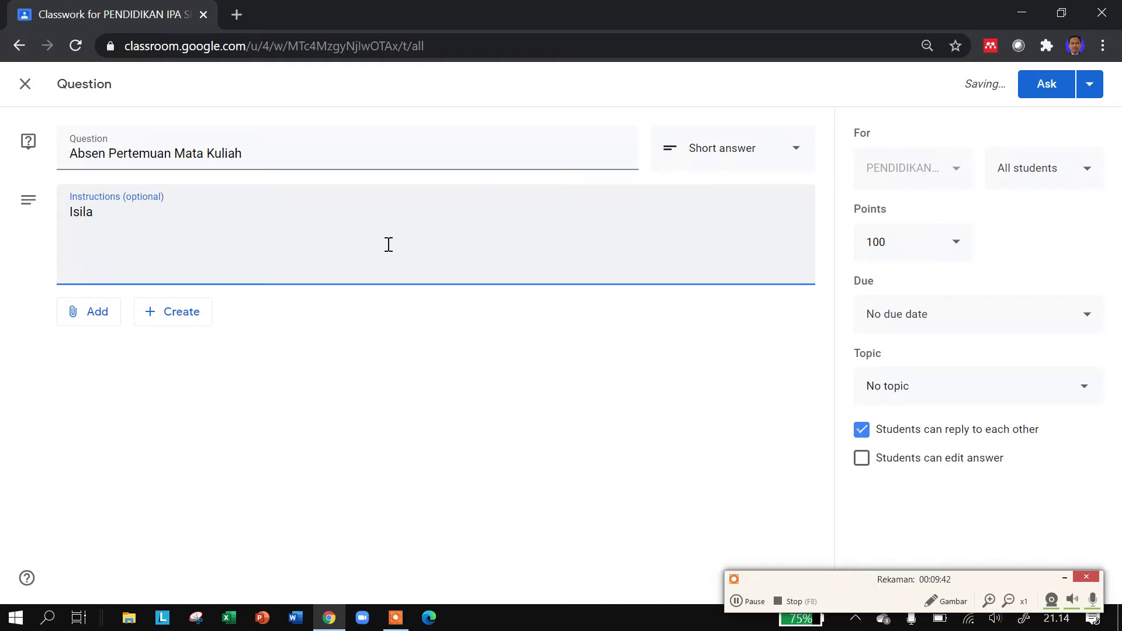
text(h absensi sesuai)
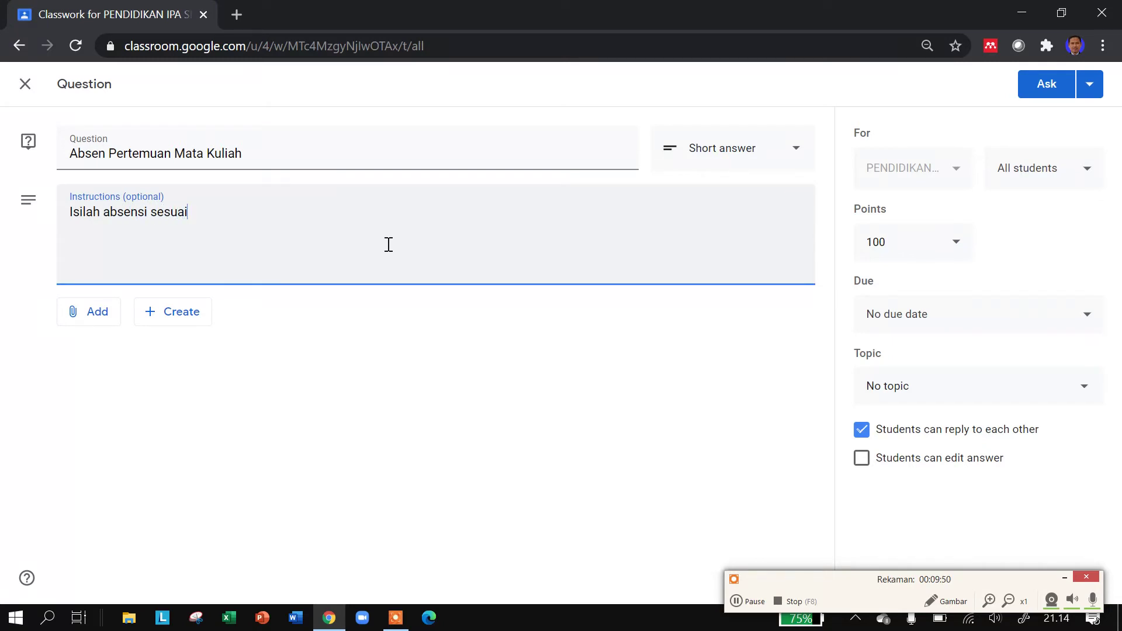
text( dengan status k)
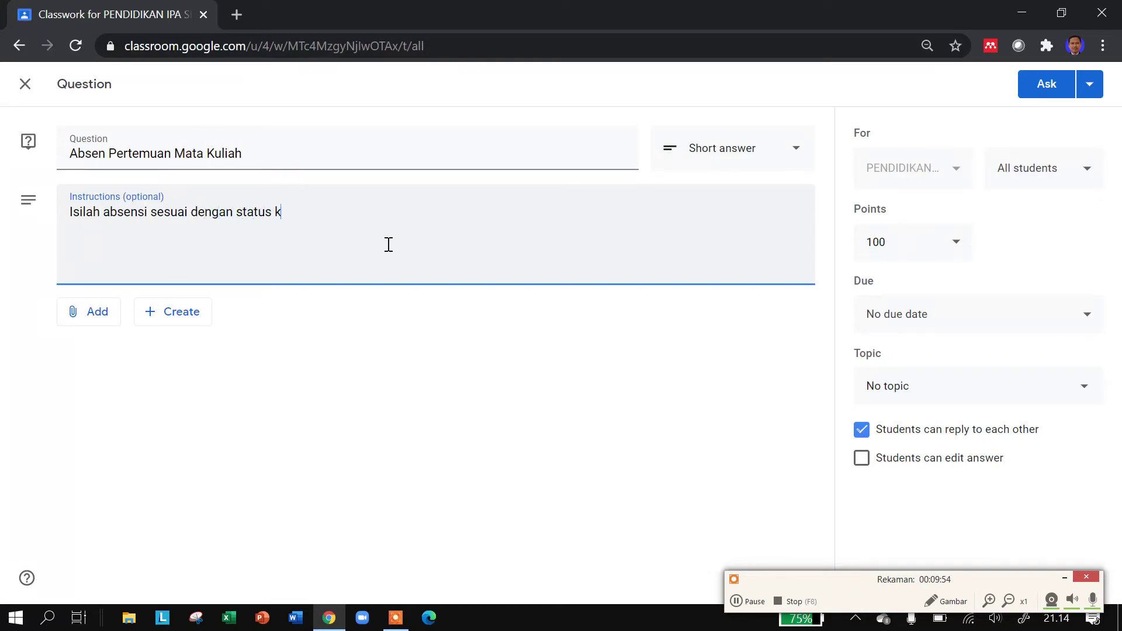
text(ehadiran Anda dalam per)
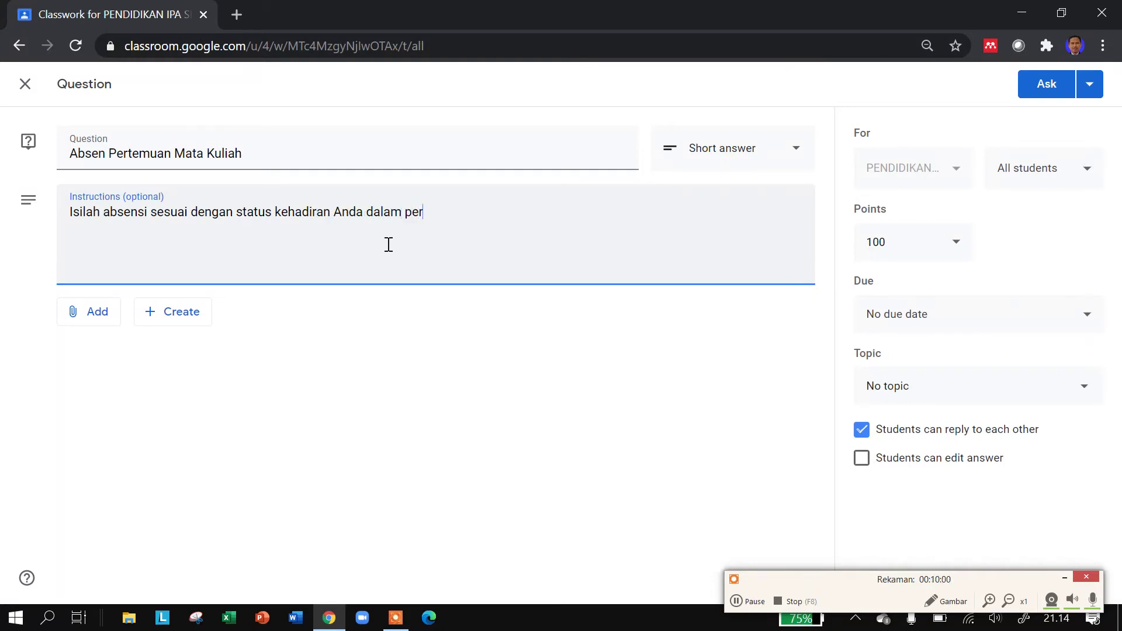
text(kuliahan)
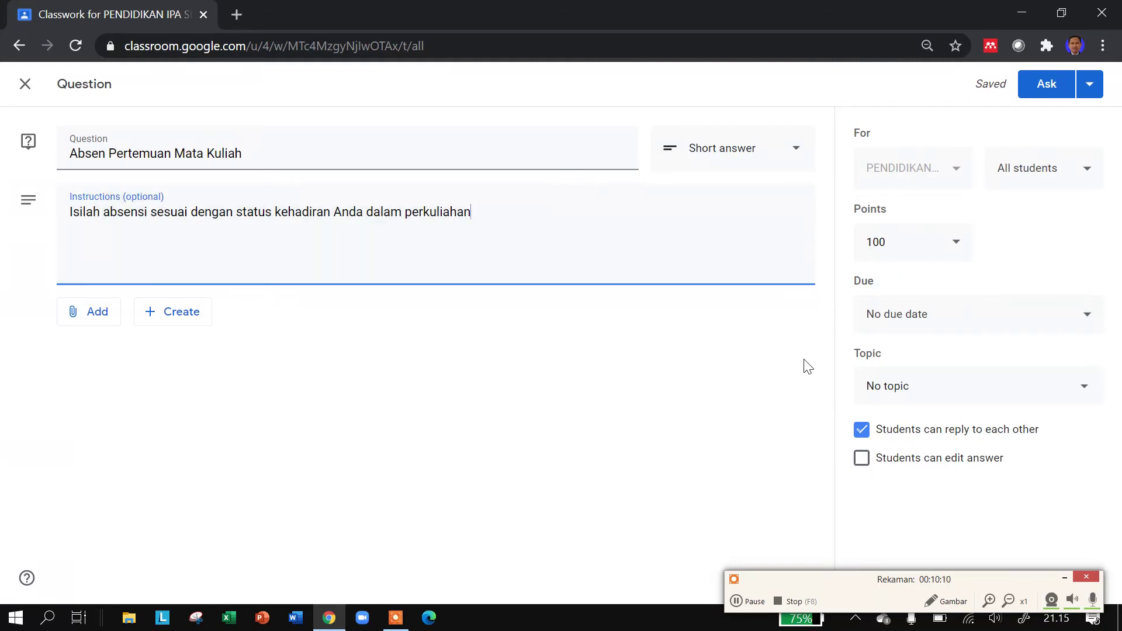
- Configure the question as Ungraded under the topic ABSENSI, with student replies to each other disabled
click(863, 431)
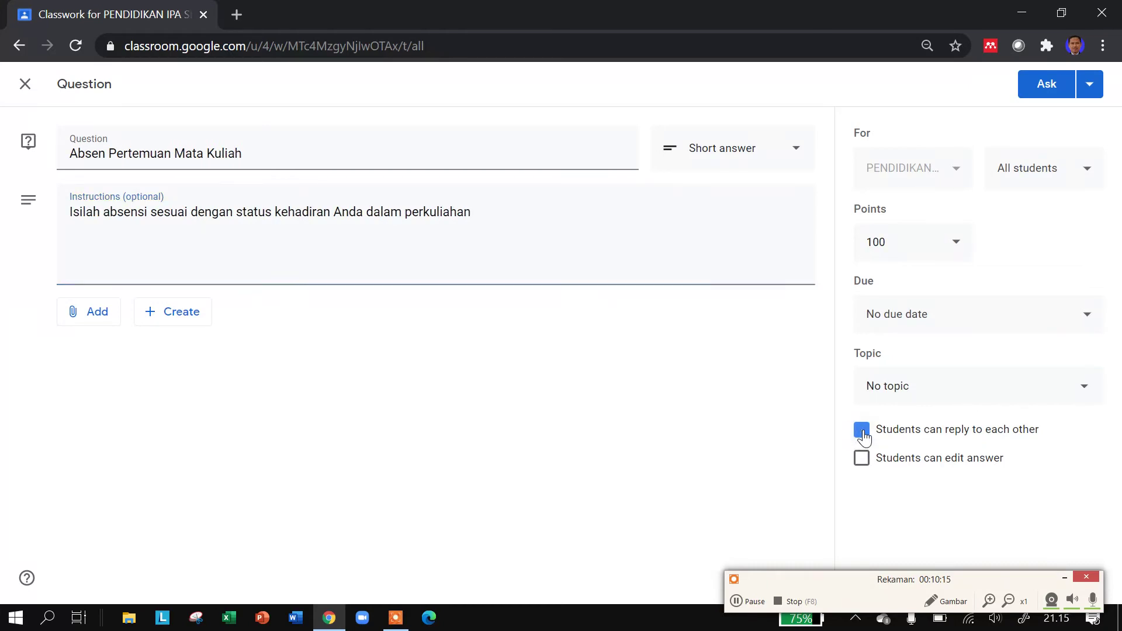
click(957, 245)
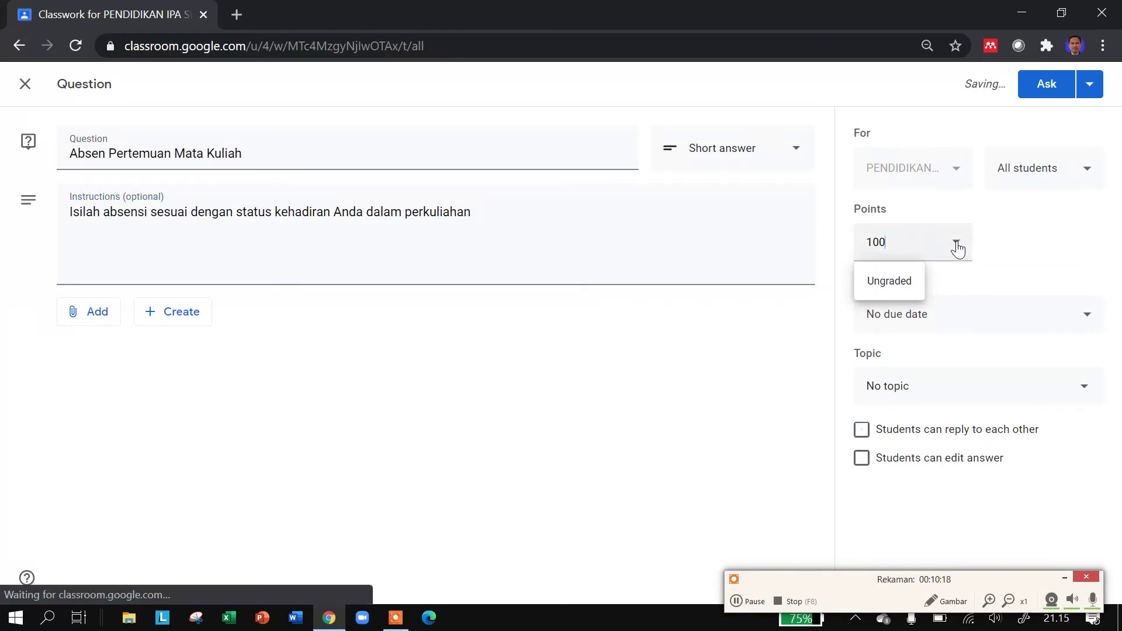
click(900, 283)
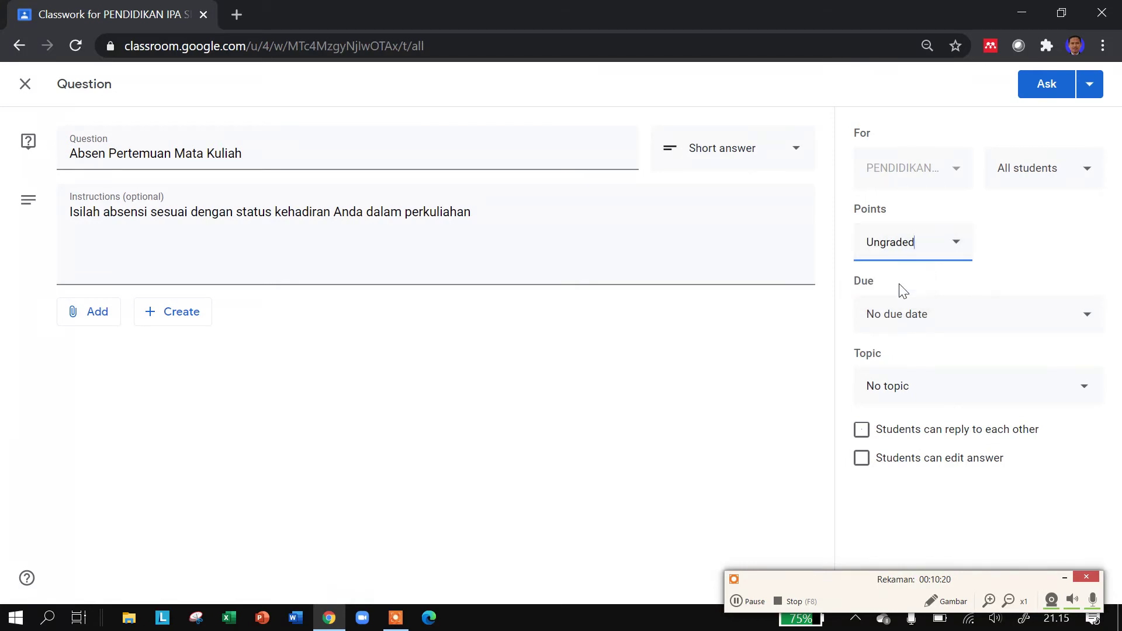
click(1085, 393)
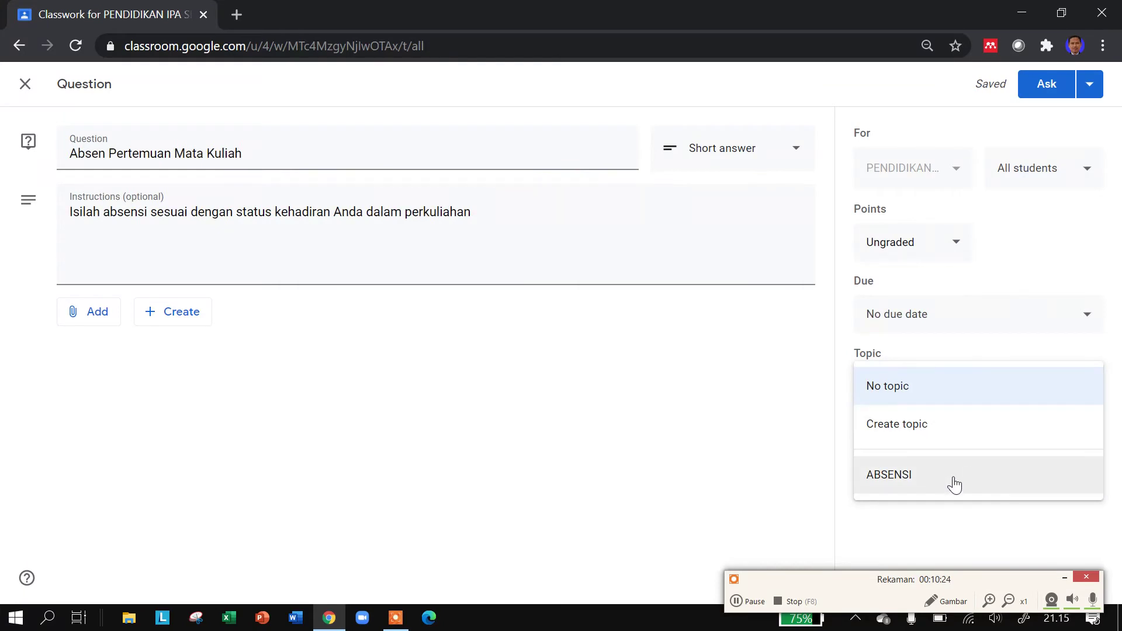
click(919, 485)
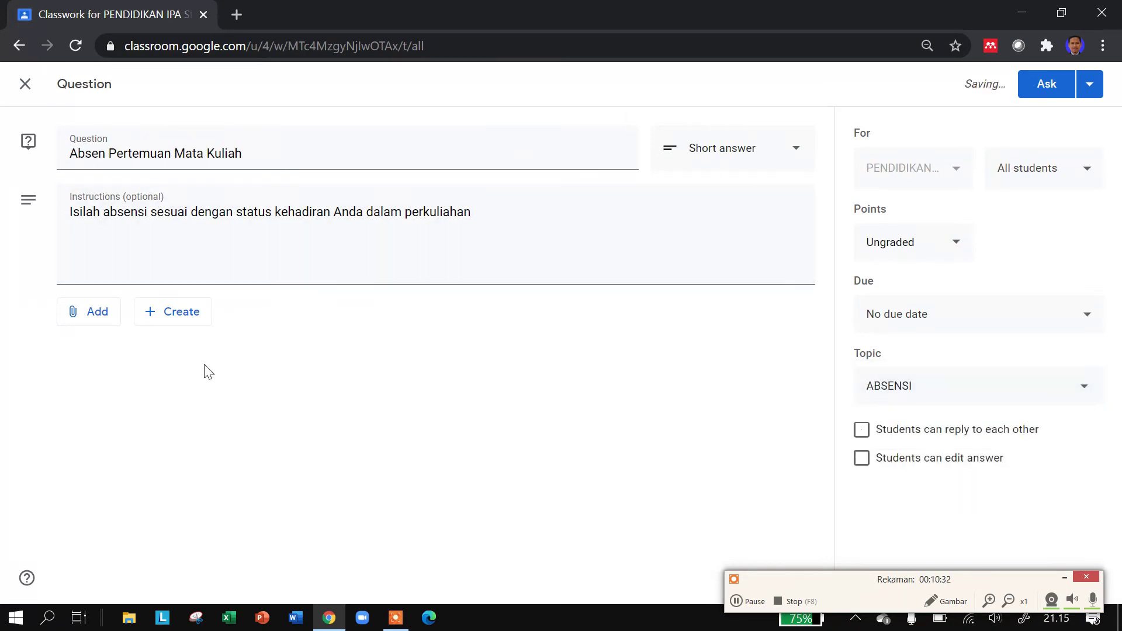
- Create a new Google Form from the question and dismiss the tip about reusing questions
click(157, 319)
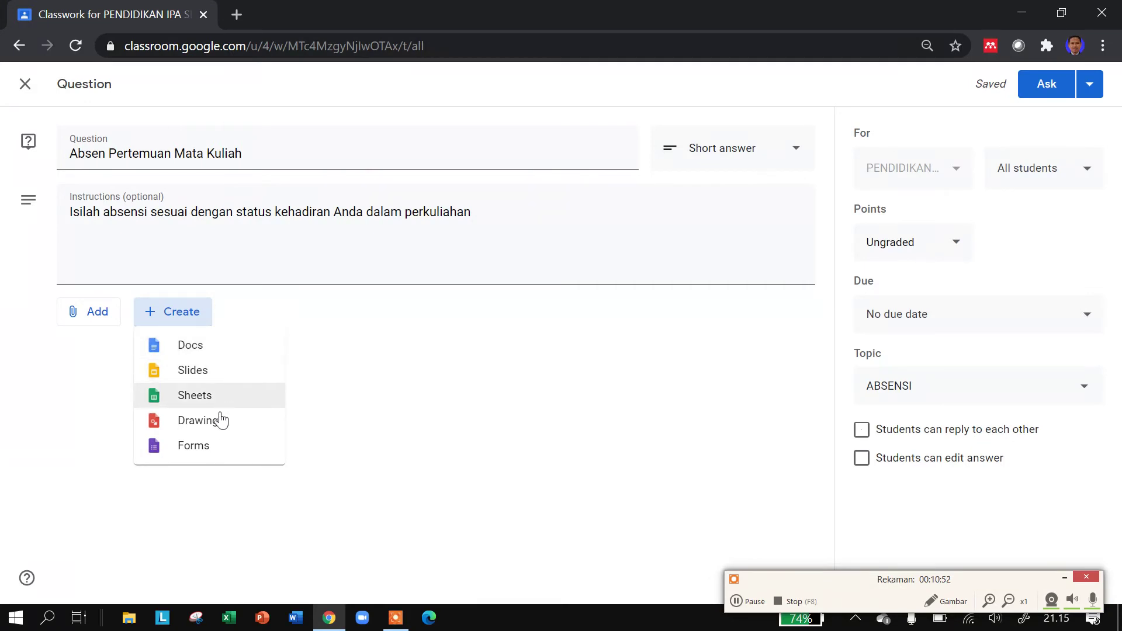
click(215, 449)
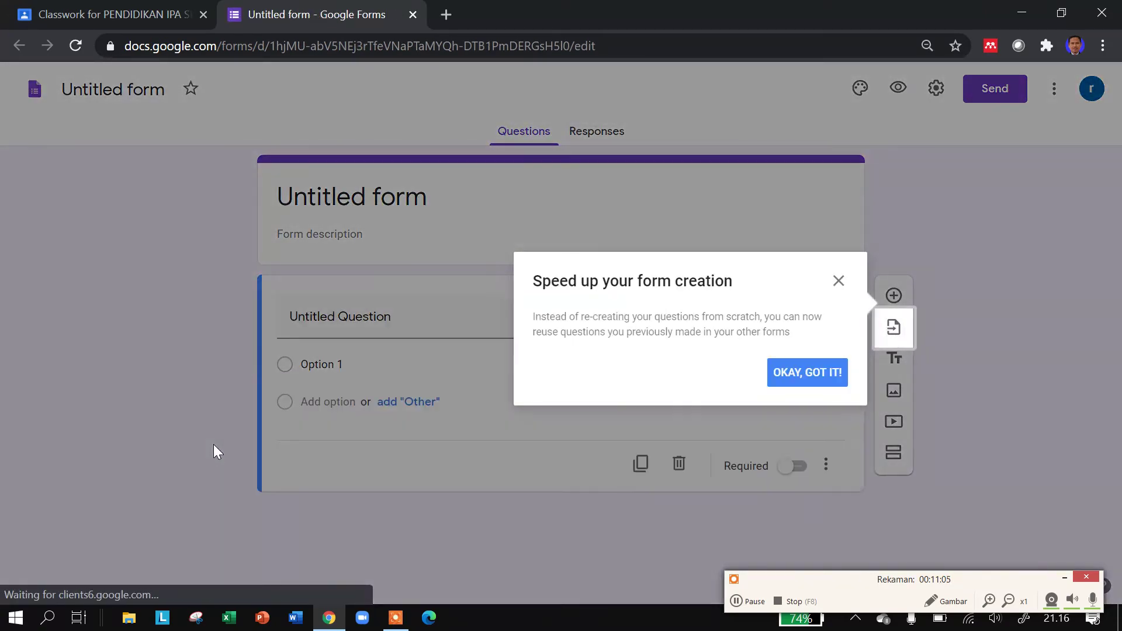
click(840, 281)
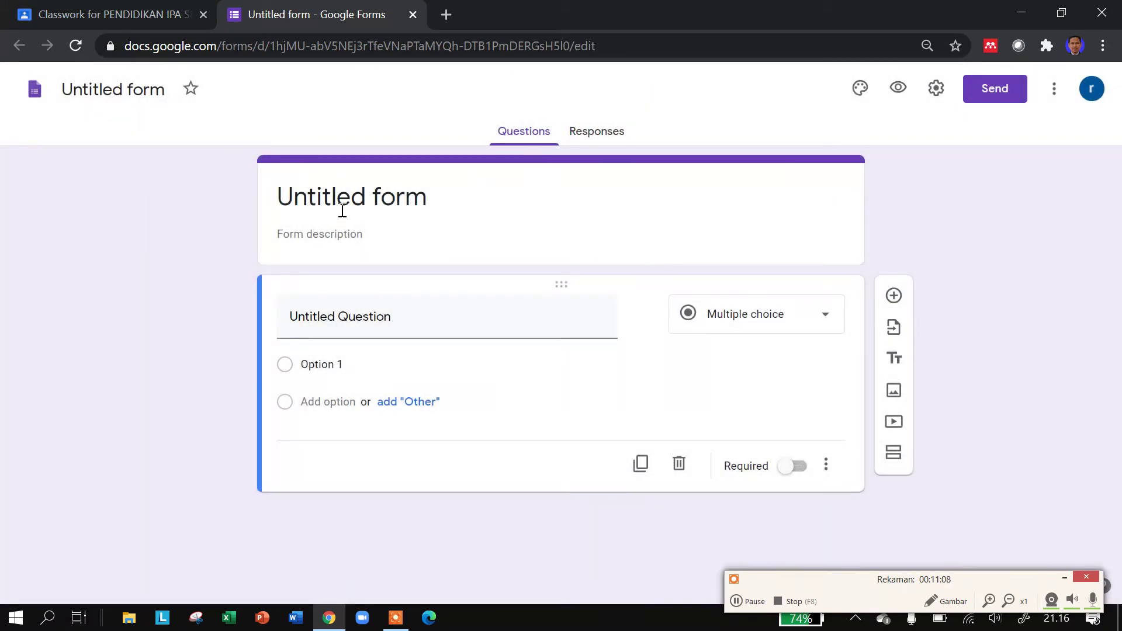
- Title the form "Absensi Mata Kuliah Pendidikan IPA SD"
click(619, 208)
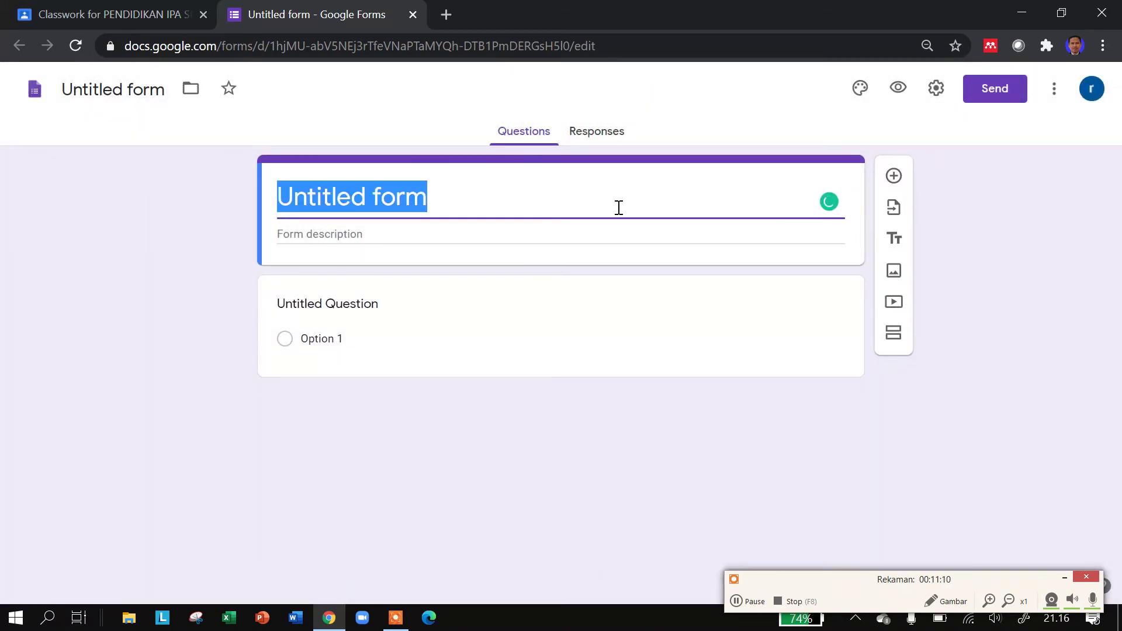
text(Absen)
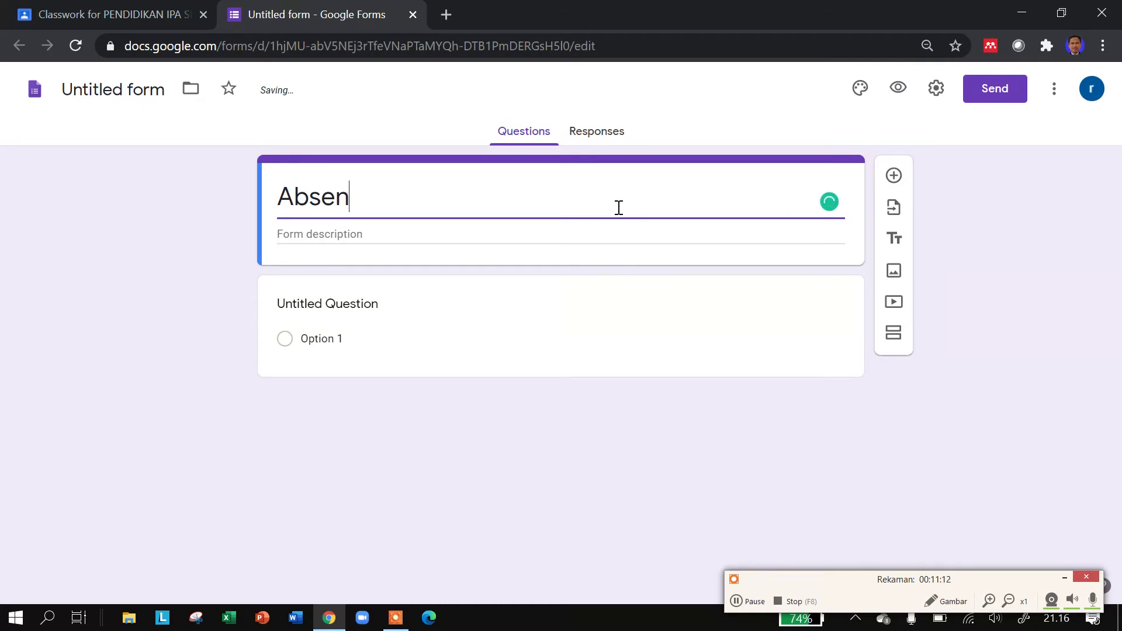
text(si Mat)
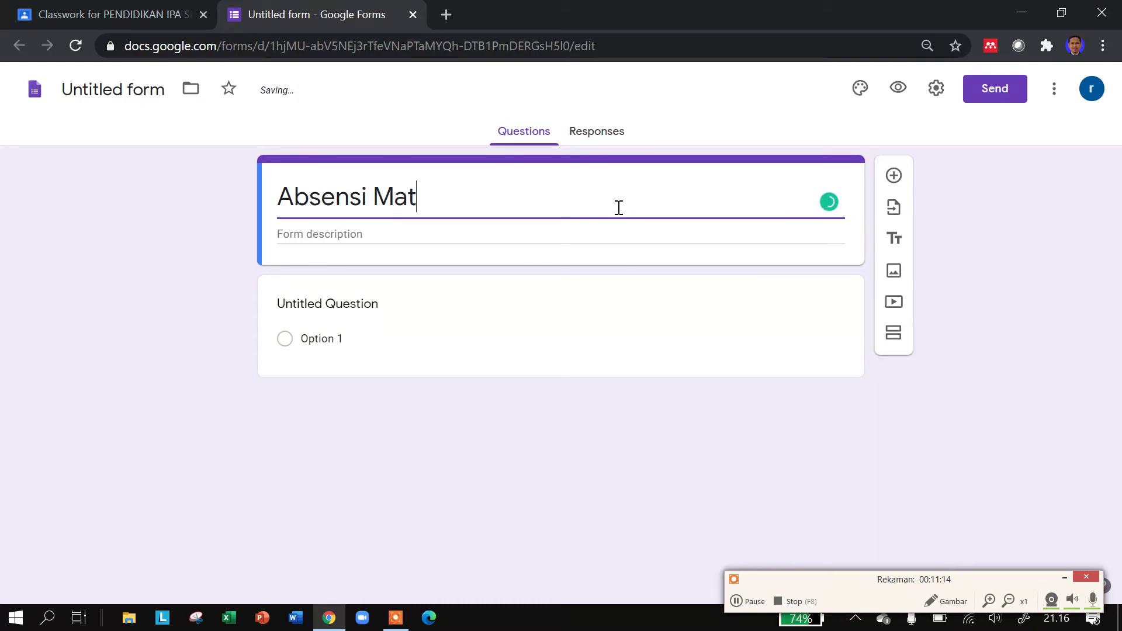
text(a Kulia)
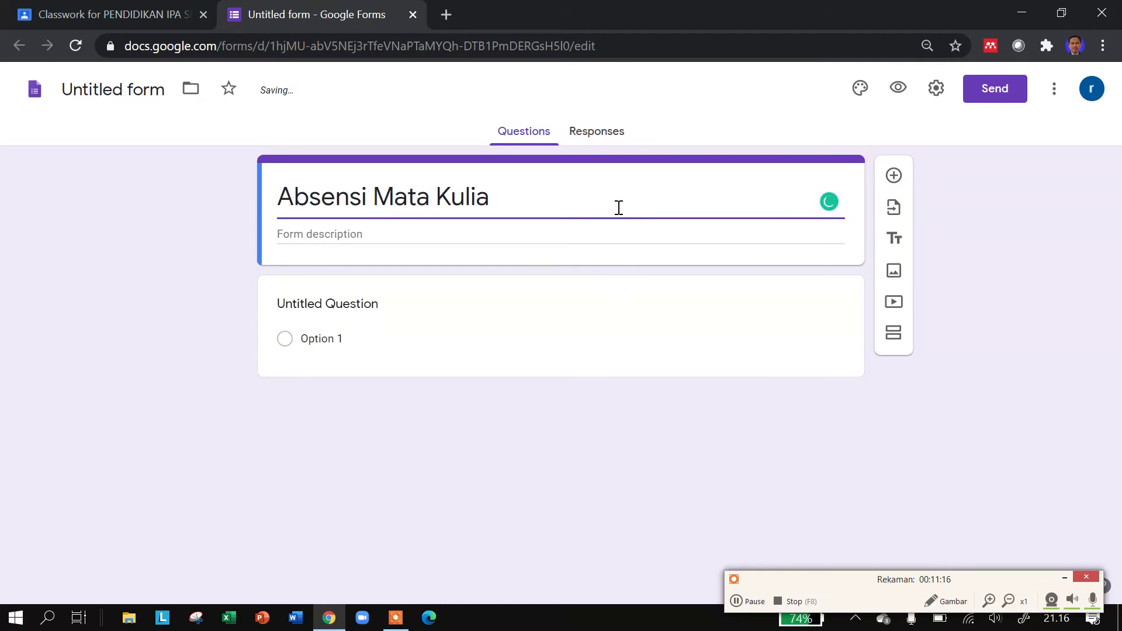
text(h Pendi)
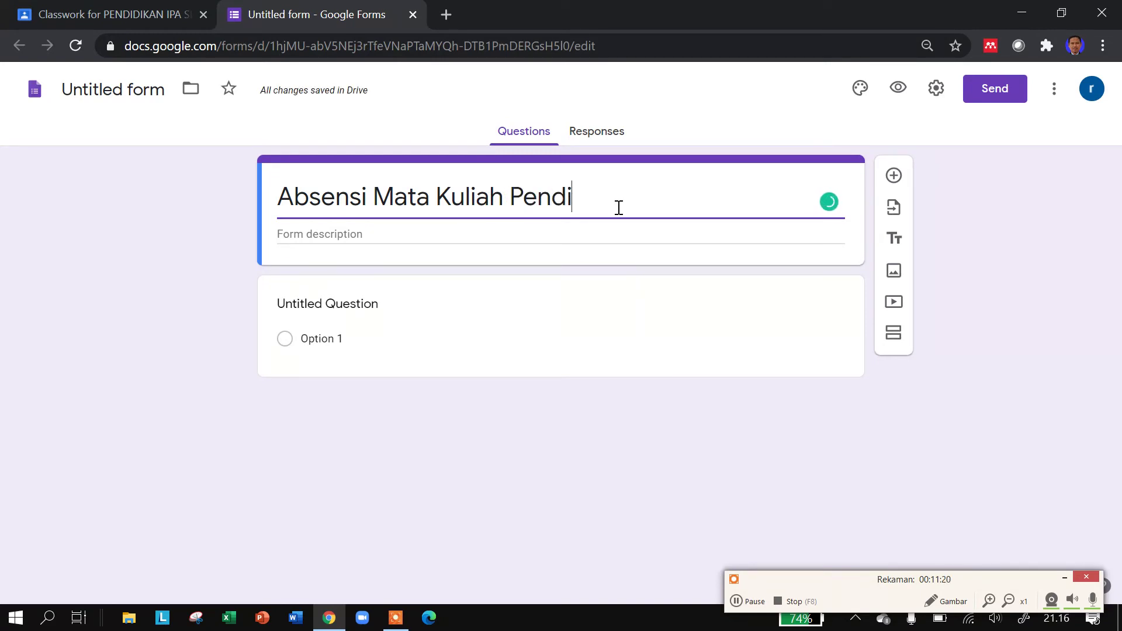
text(dikan IPA)
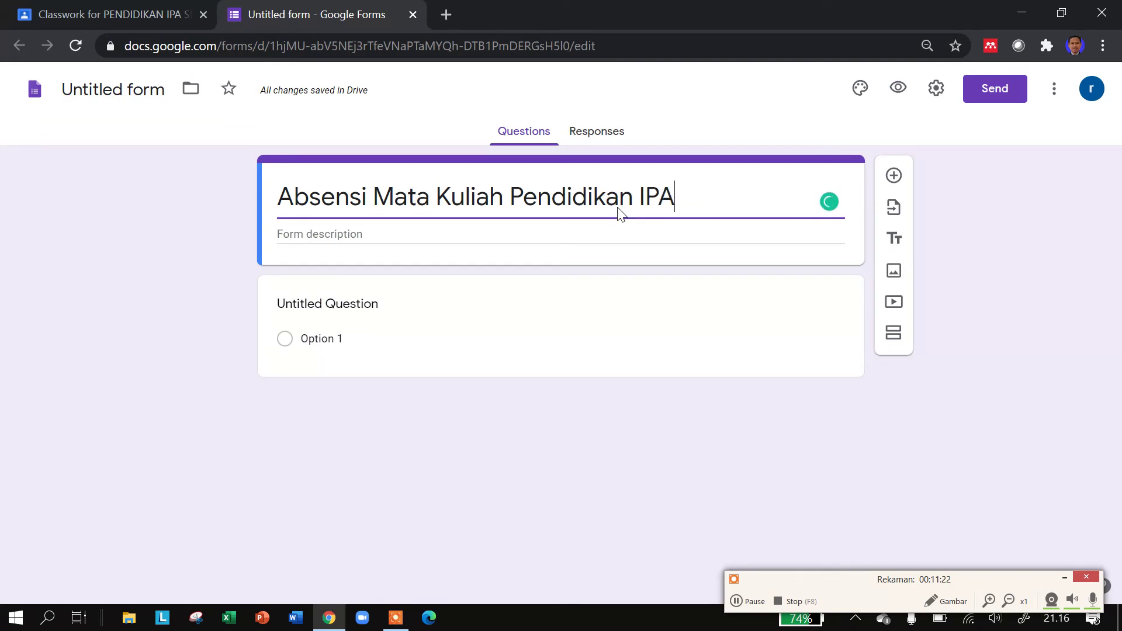
text( SD)
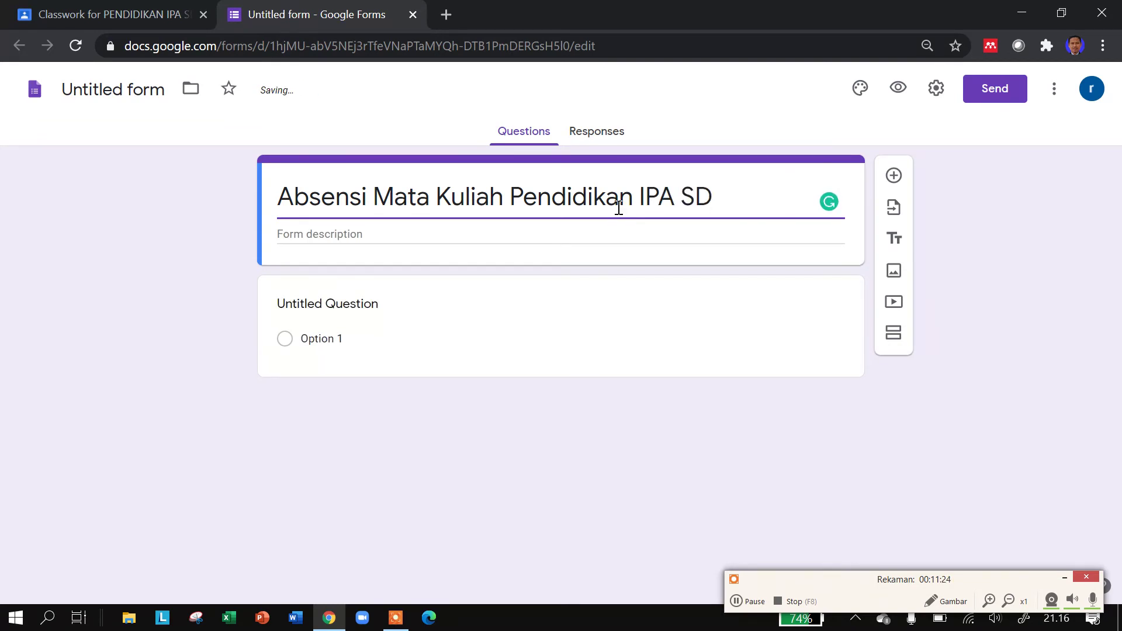
- Enter the form description "Mohon mahasiswa melakukan absensi setiap pertemuan sesuai dengan status kehadirannya"
click(303, 234)
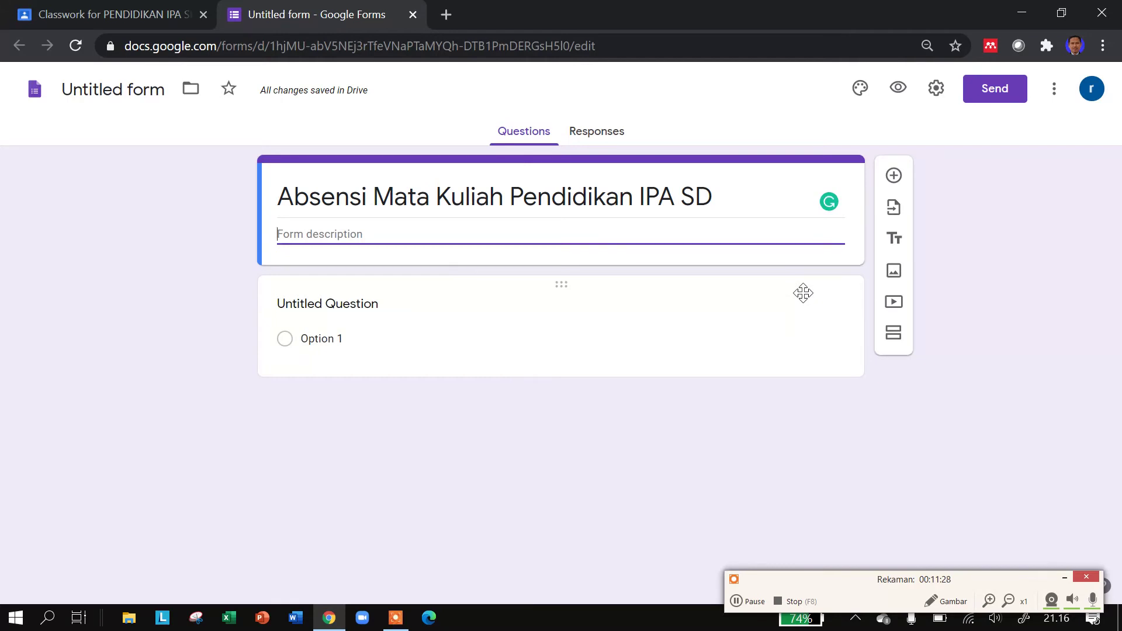
text(Mohon mahasiswa)
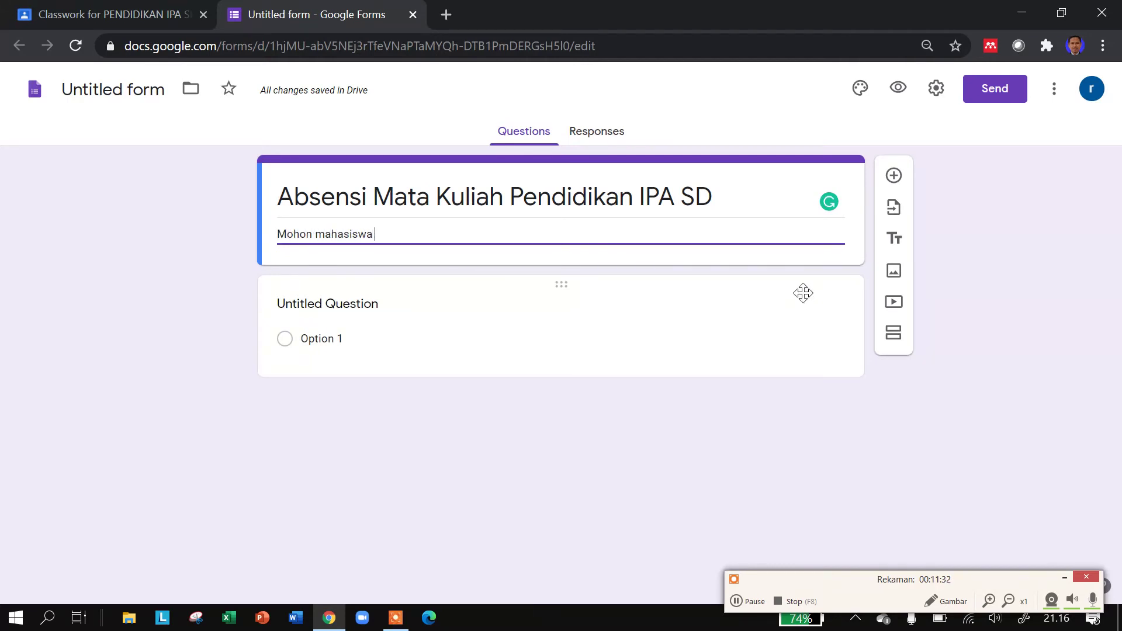
text( melakukan absen)
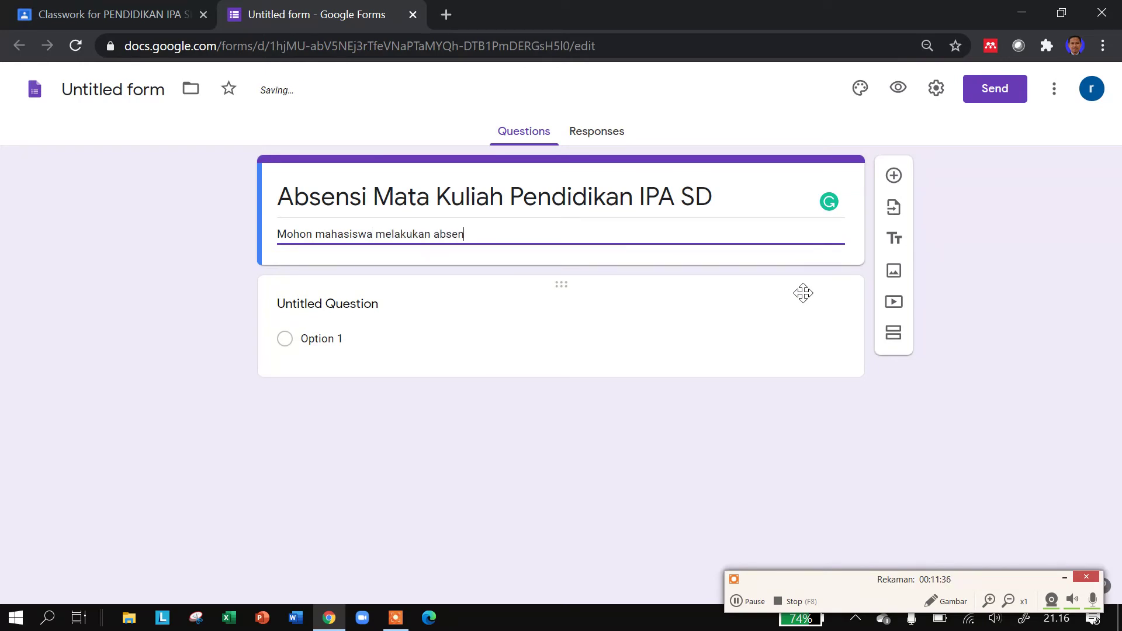
text(si setiap pe)
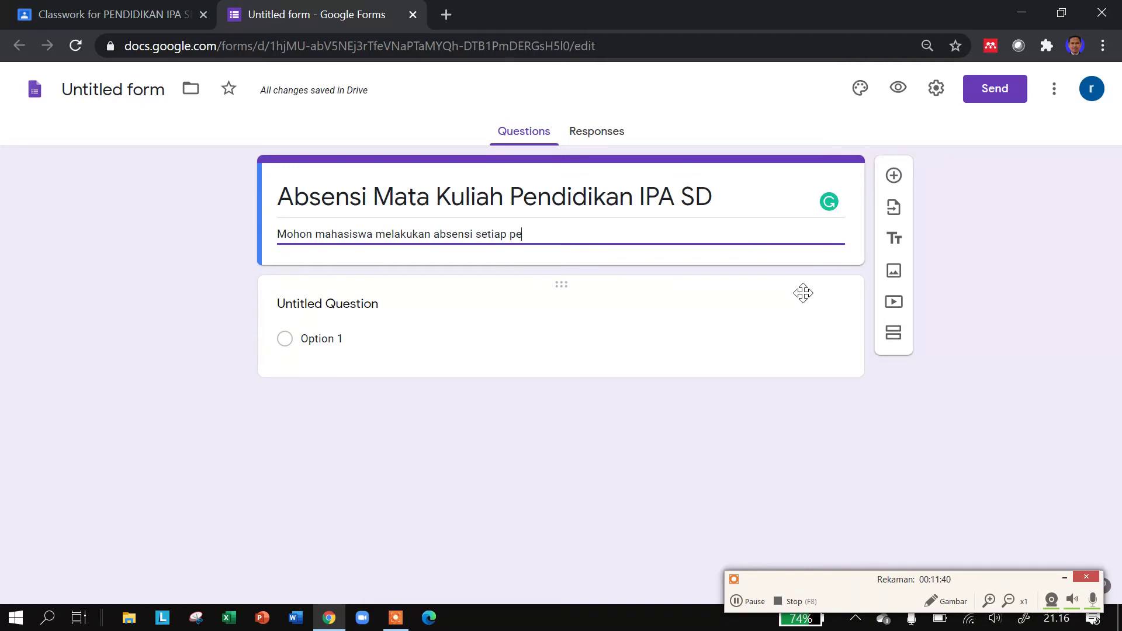
text(rtemuan se)
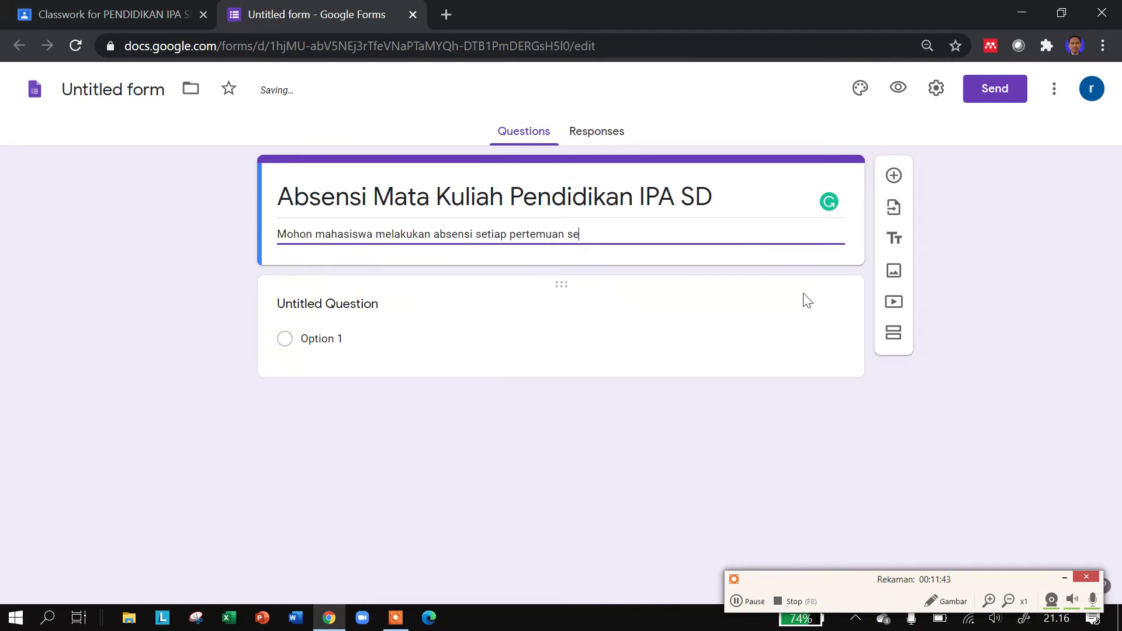
text(suai deng)
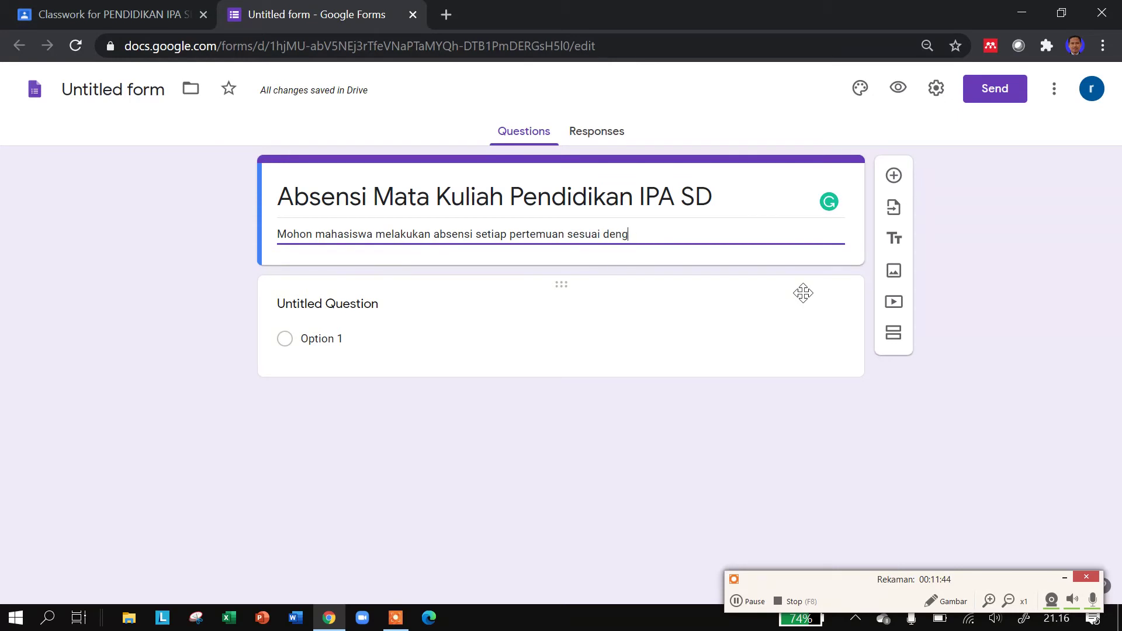
text(an stat)
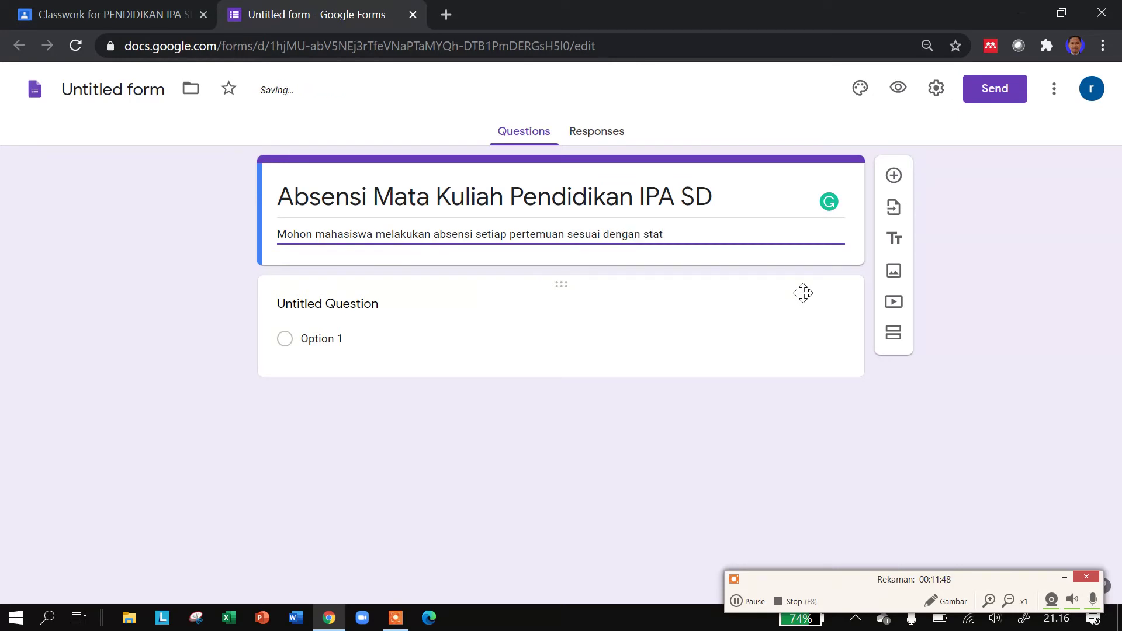
text(us keha)
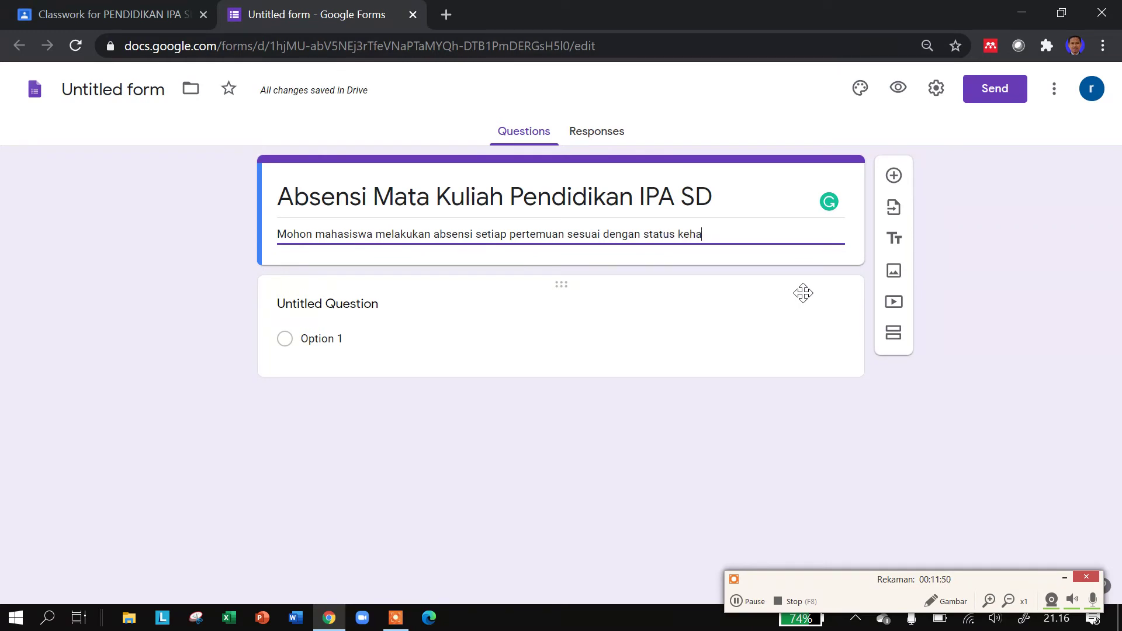
text(dirannya)
- Turn the untitled question into a required short-answer question titled "Nama"
click(309, 314)
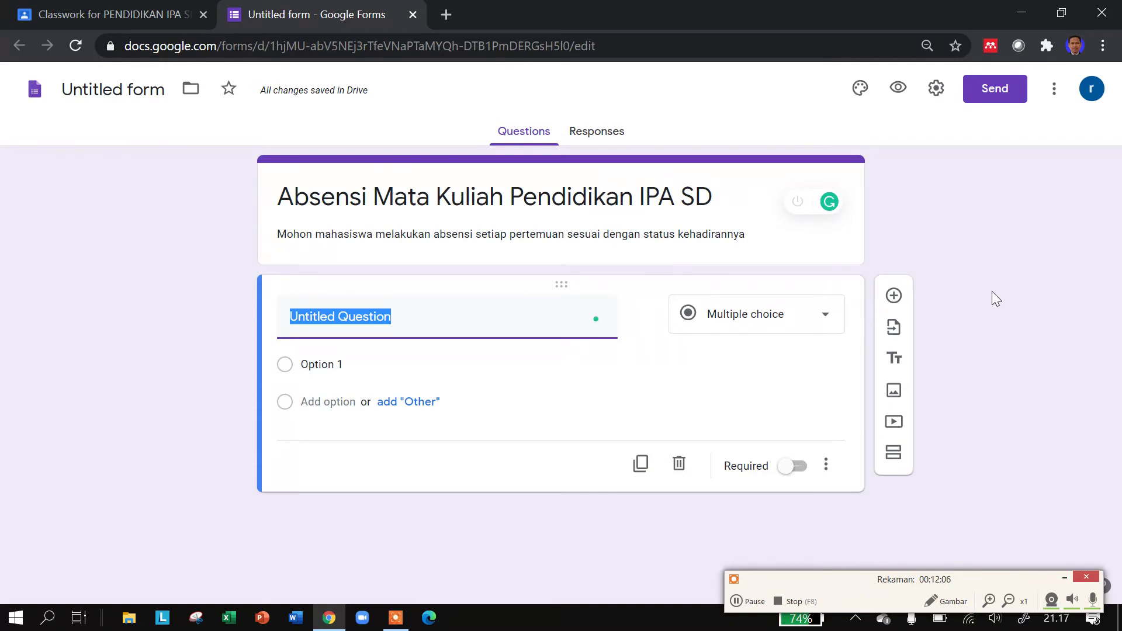
text(Nama)
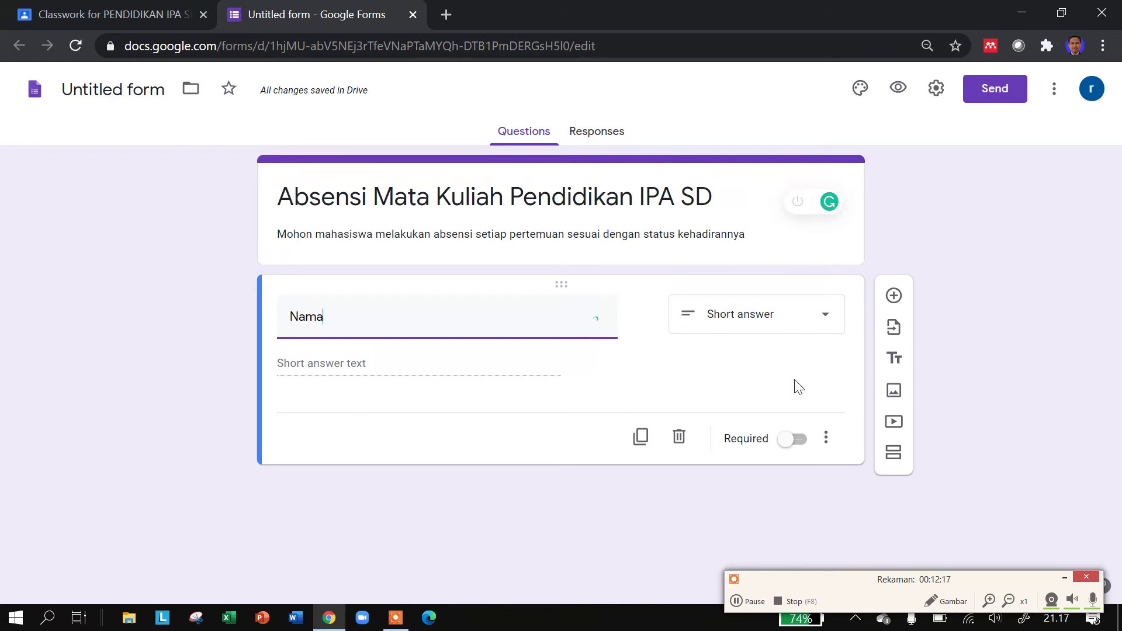
click(798, 448)
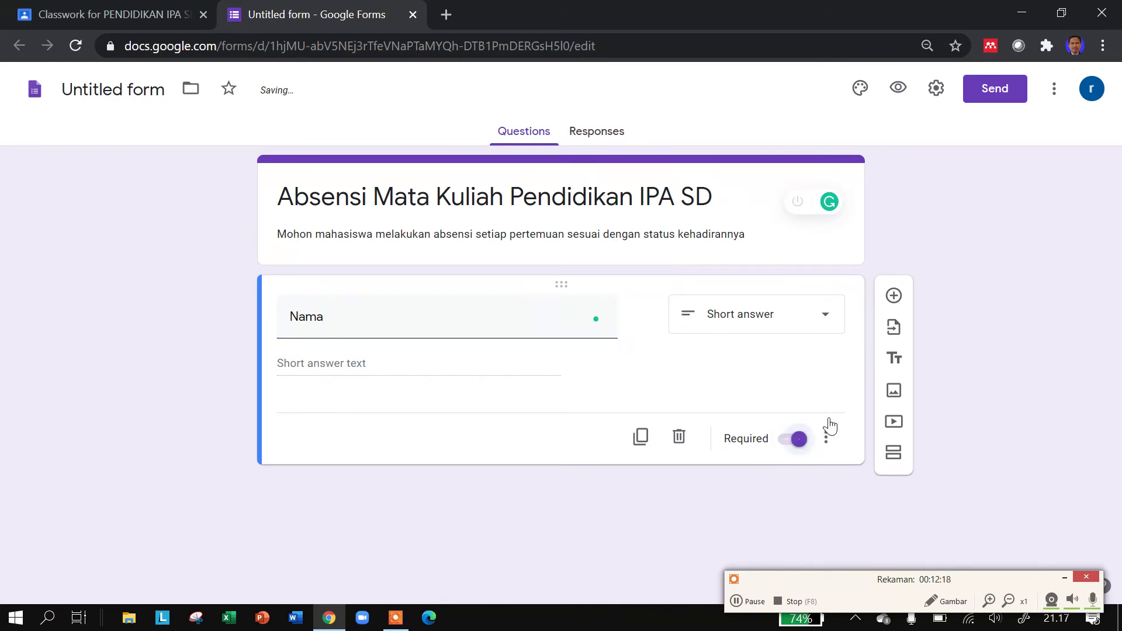
- Add a required short-answer question titled "NIM" with its response validation set to Text
click(893, 297)
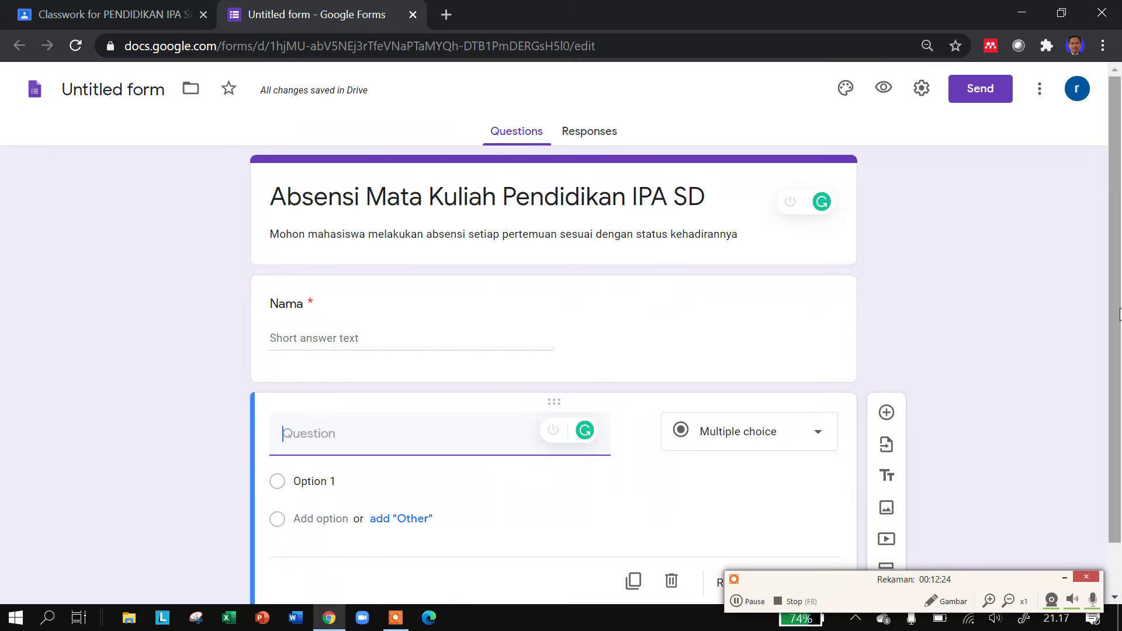
text(NIM)
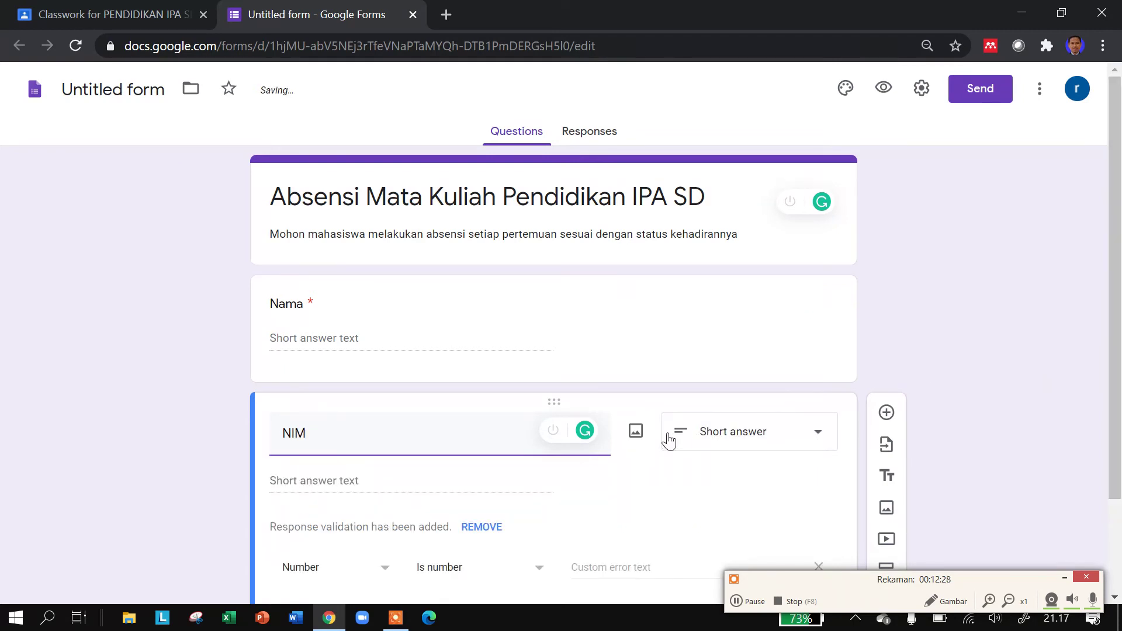
scroll(491, 503, down, 1)
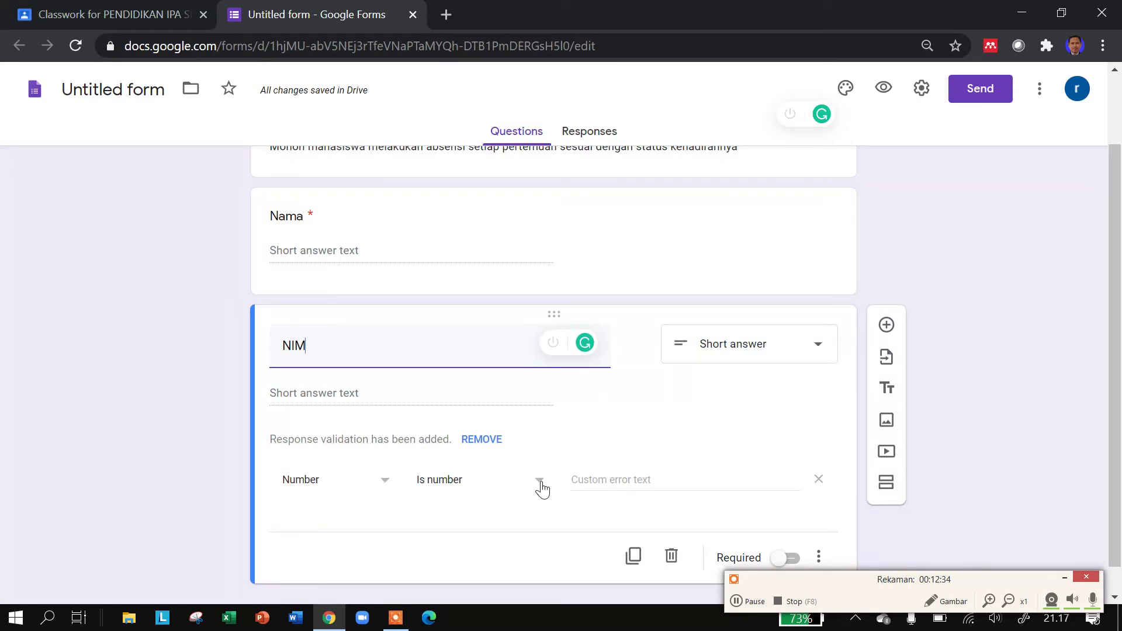
click(385, 482)
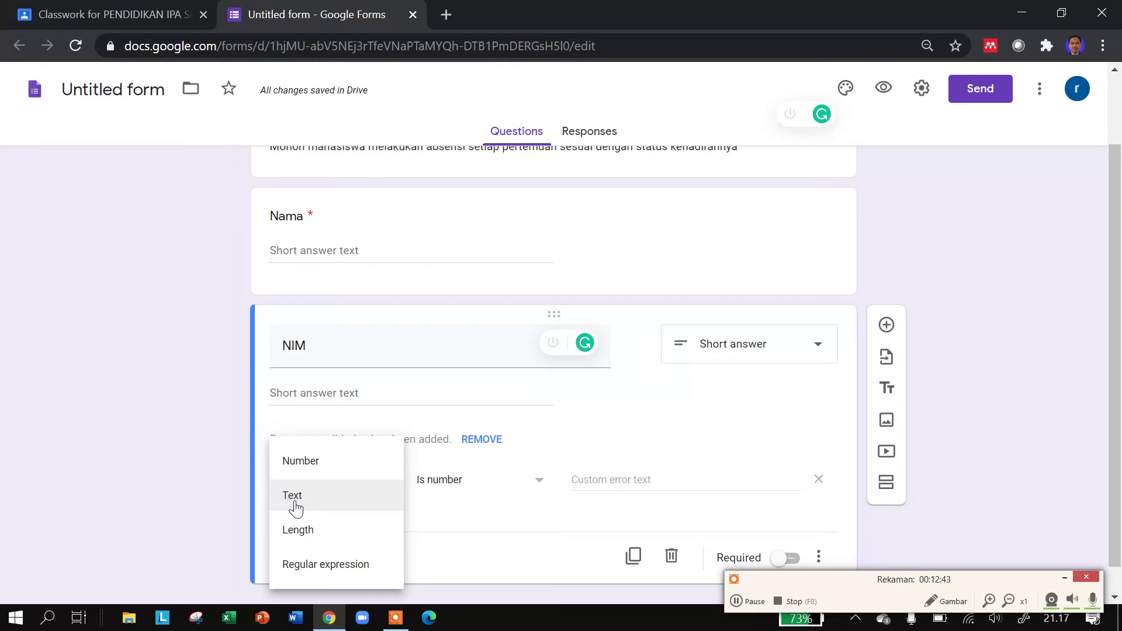
click(294, 501)
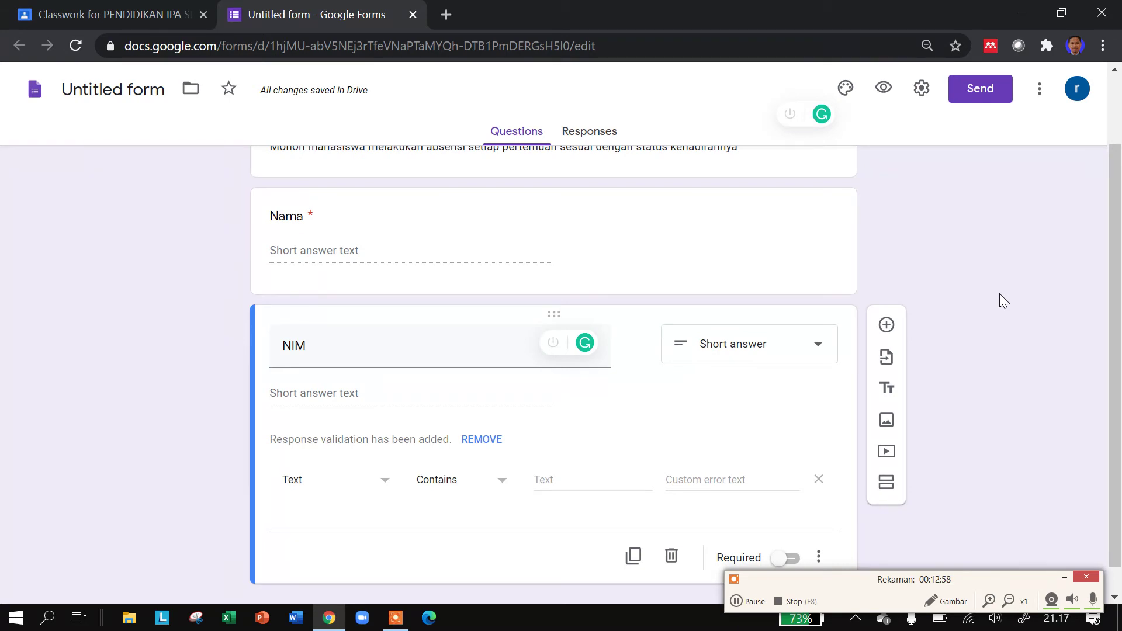
scroll(1000, 294, down, 1)
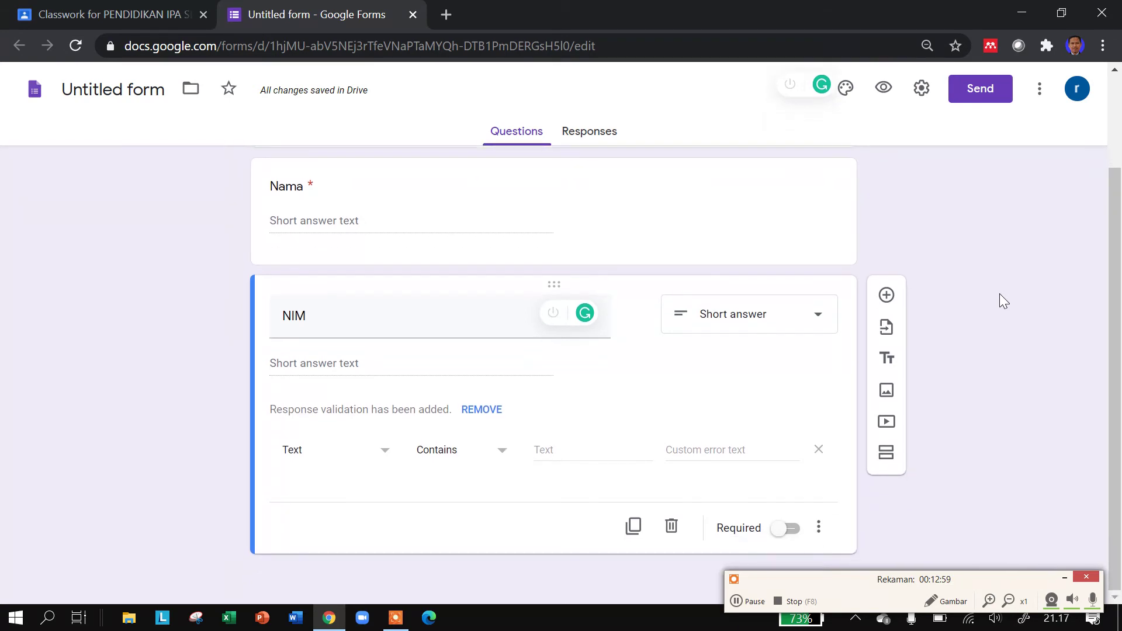
click(795, 533)
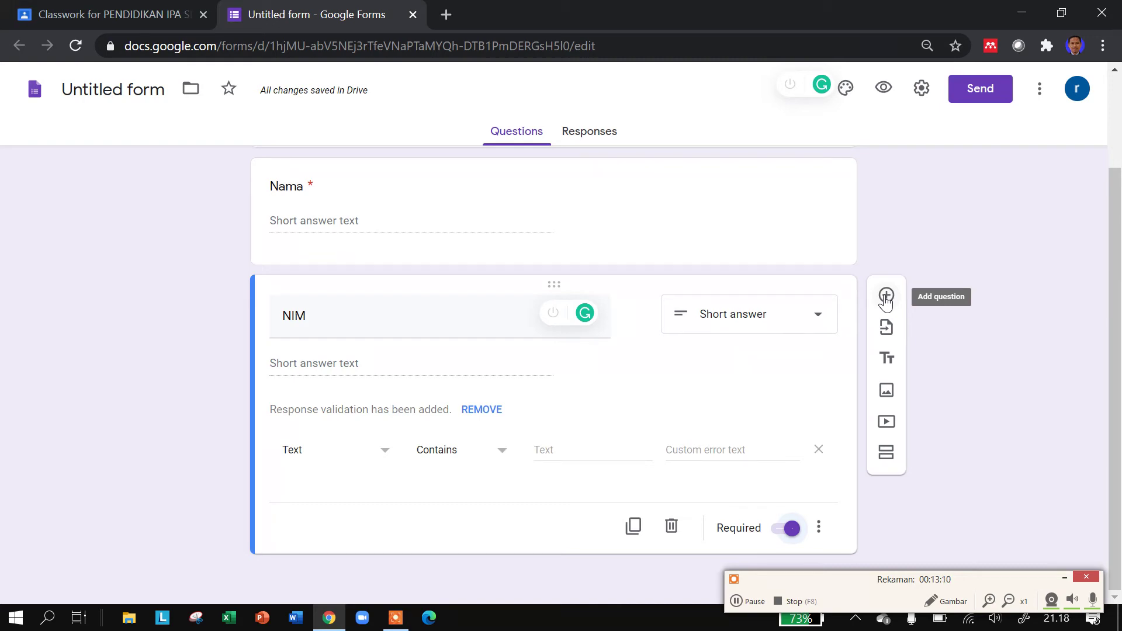
- Add a multiple-choice question titled "Status Kehadiran Setiap Pertemuan" below the NIM question
click(886, 297)
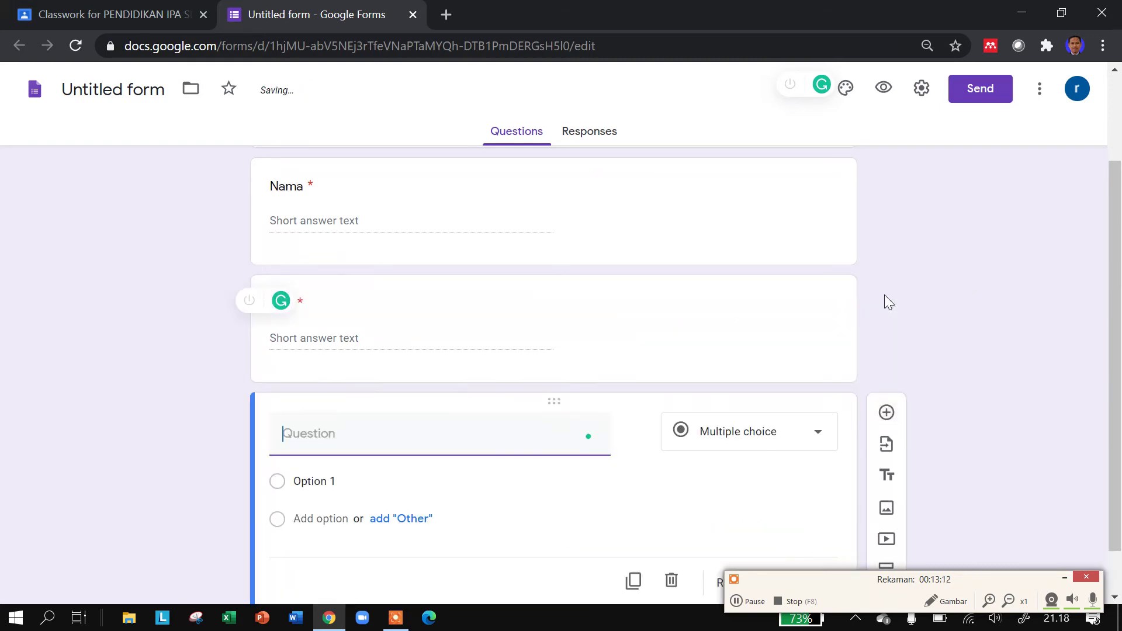
text(P)
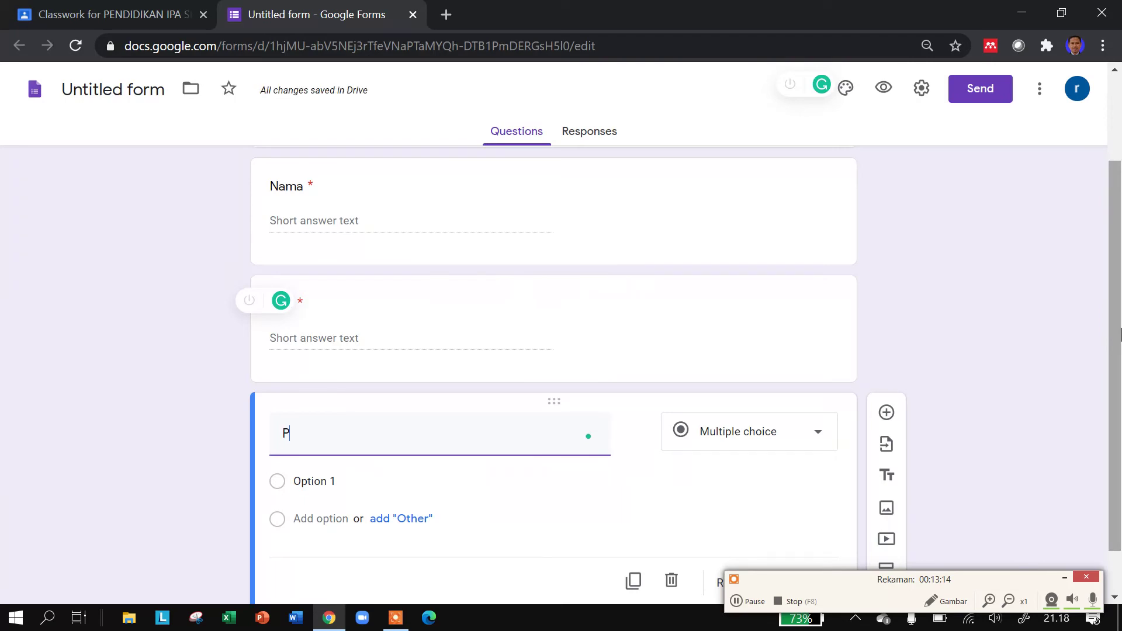
key(BackSpace)
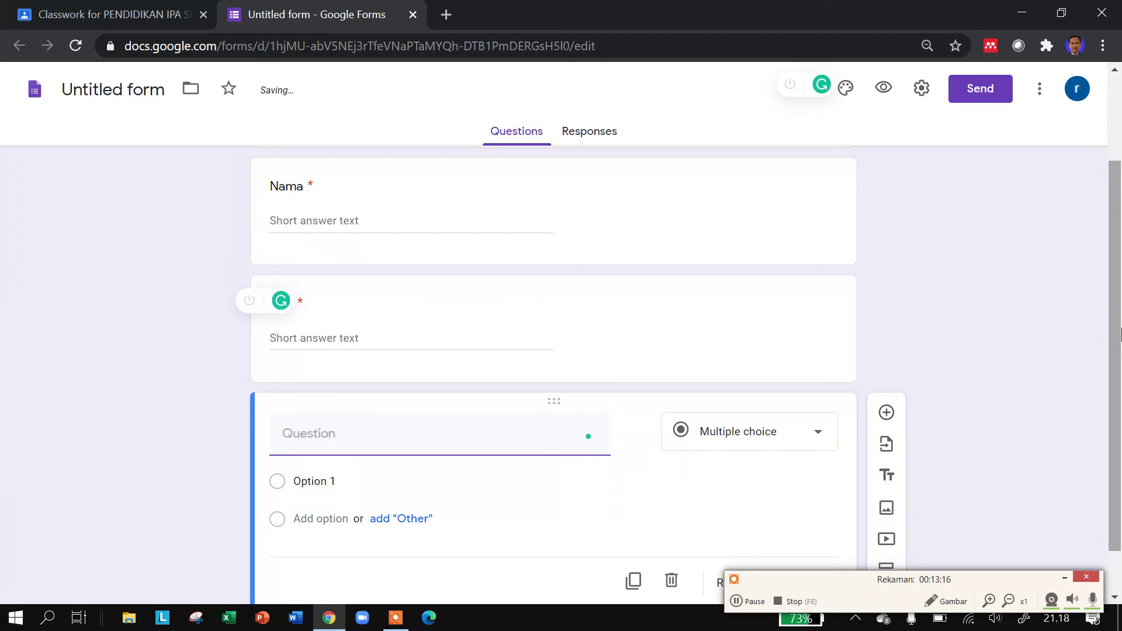
text(K)
key(BackSpace)
text(Status Ke)
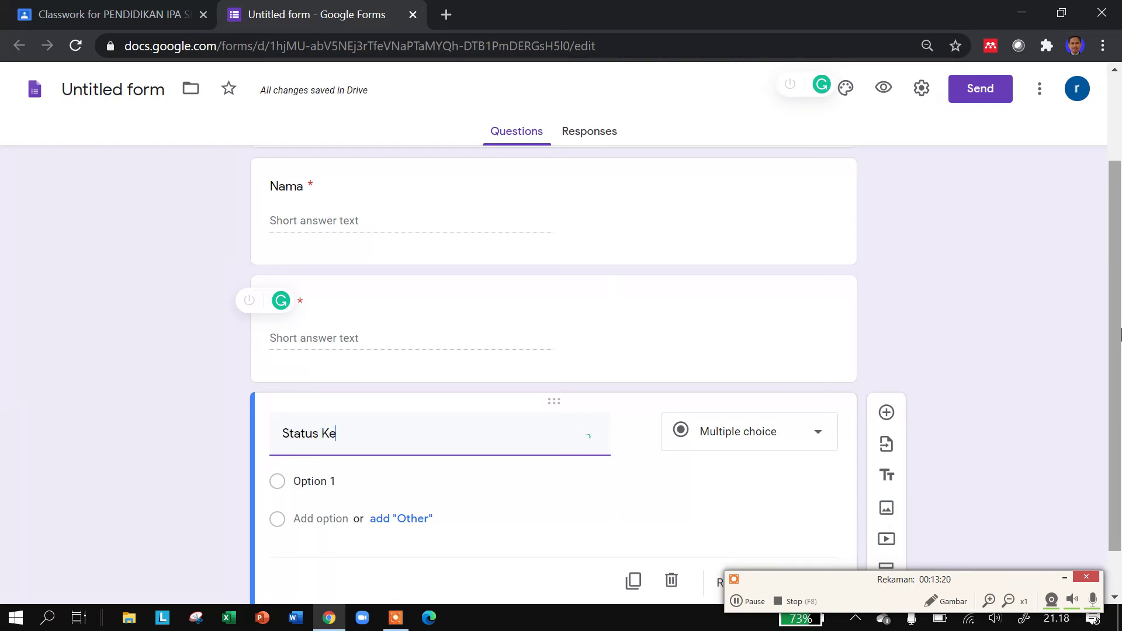
text(hadiran )
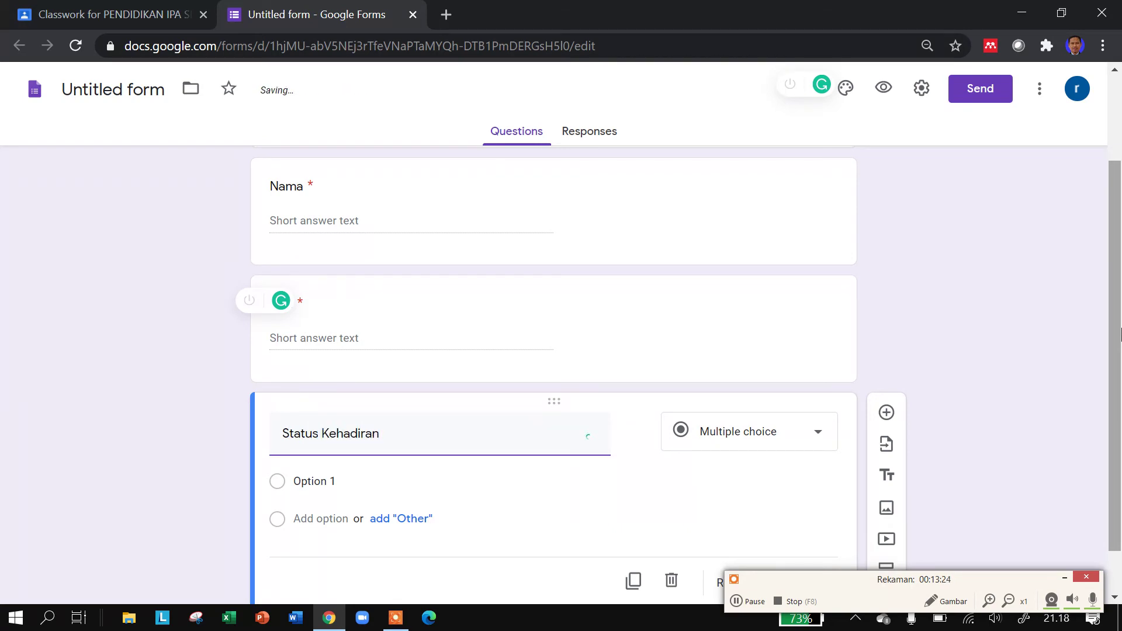
text(Setiap Pertemuan)
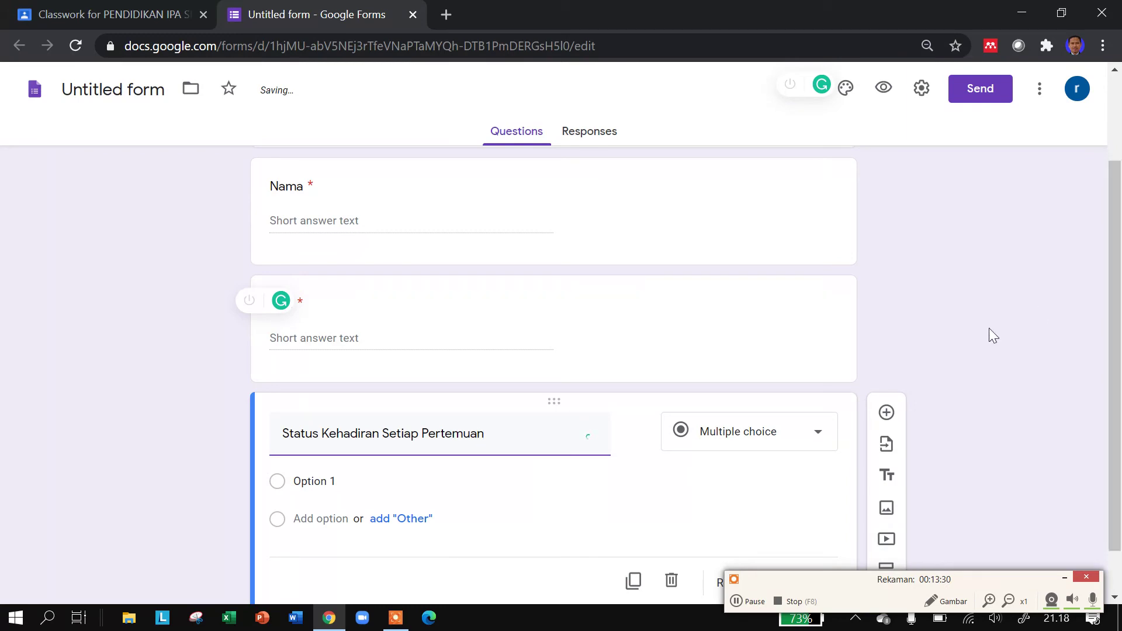
- Enter "Pertemuan 1" and "Pertemuan 2" as the first two answer options of the attendance status question
click(288, 485)
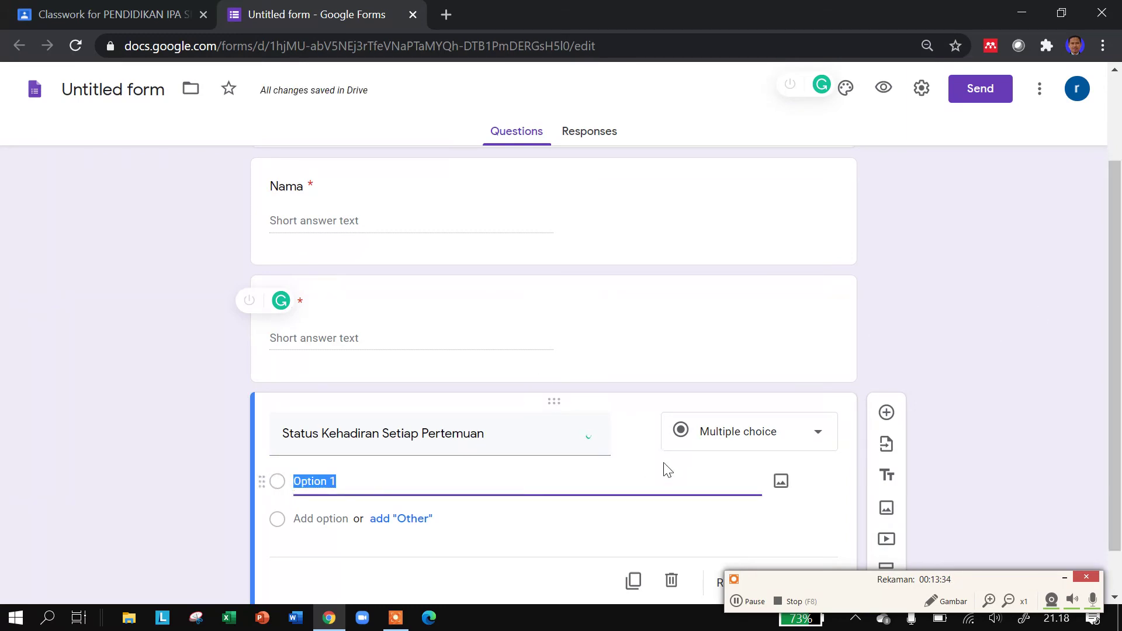
text(Perte)
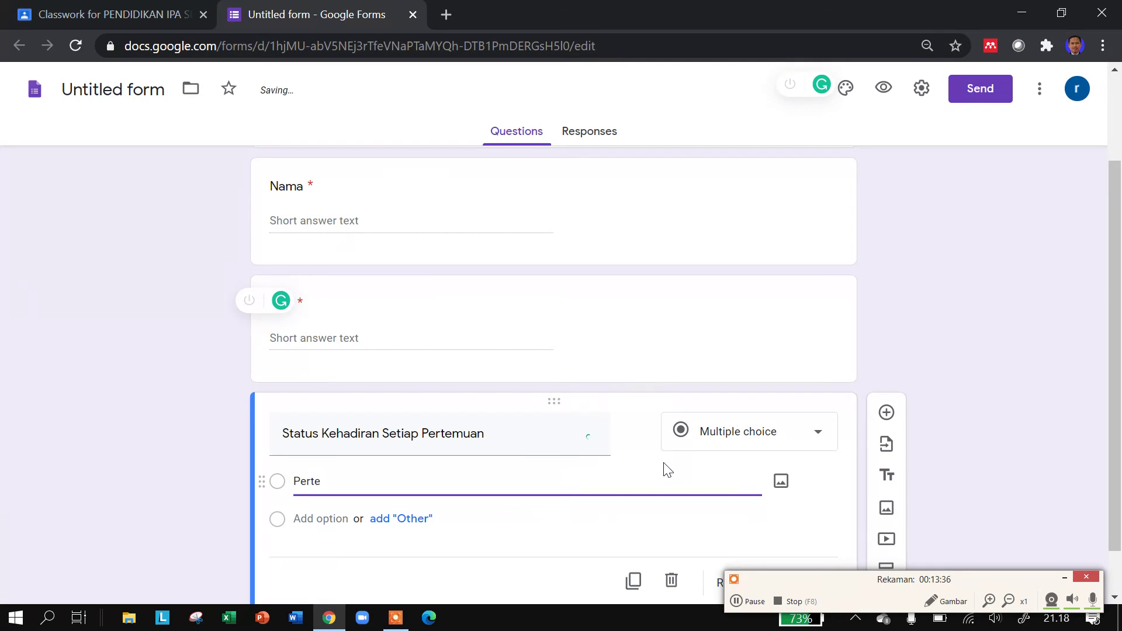
text(muan 1)
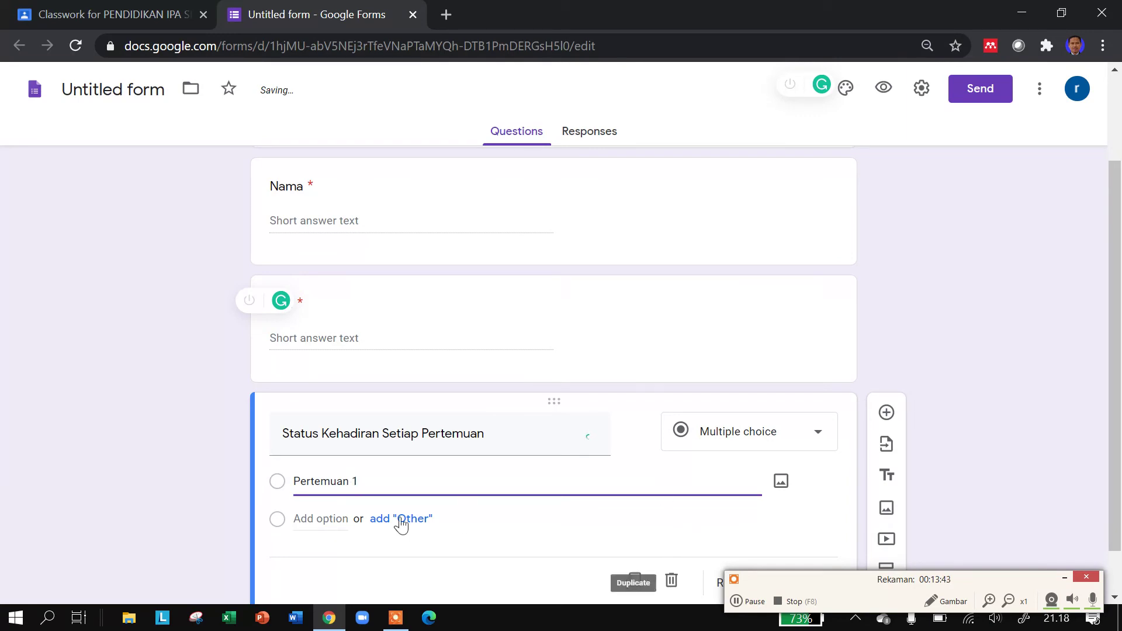
click(332, 520)
text(P)
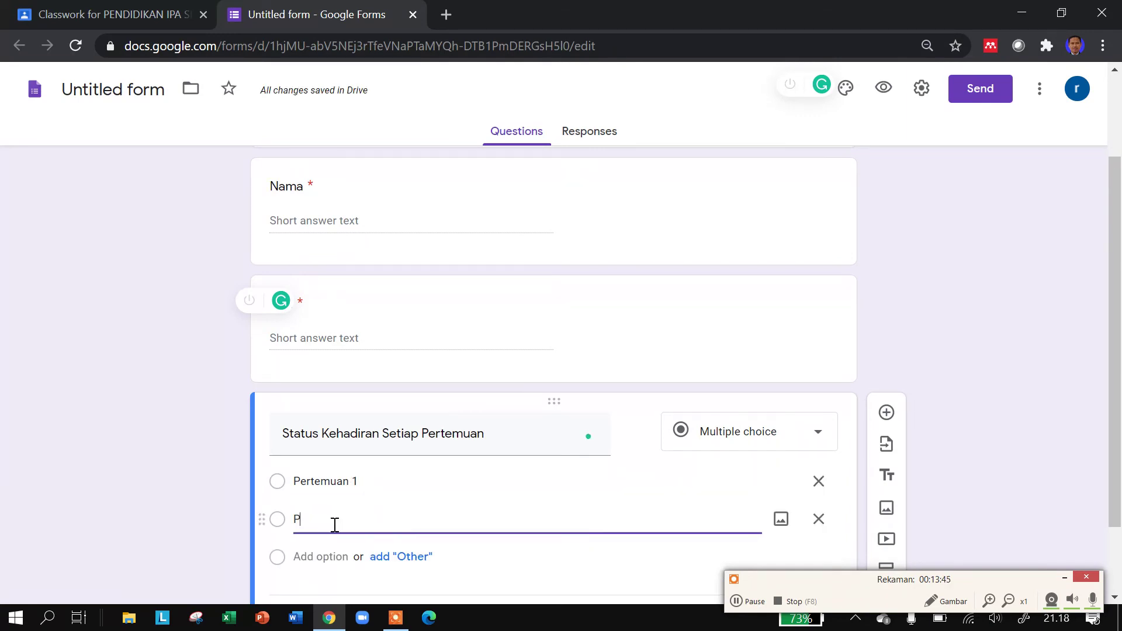
text(ertemuan)
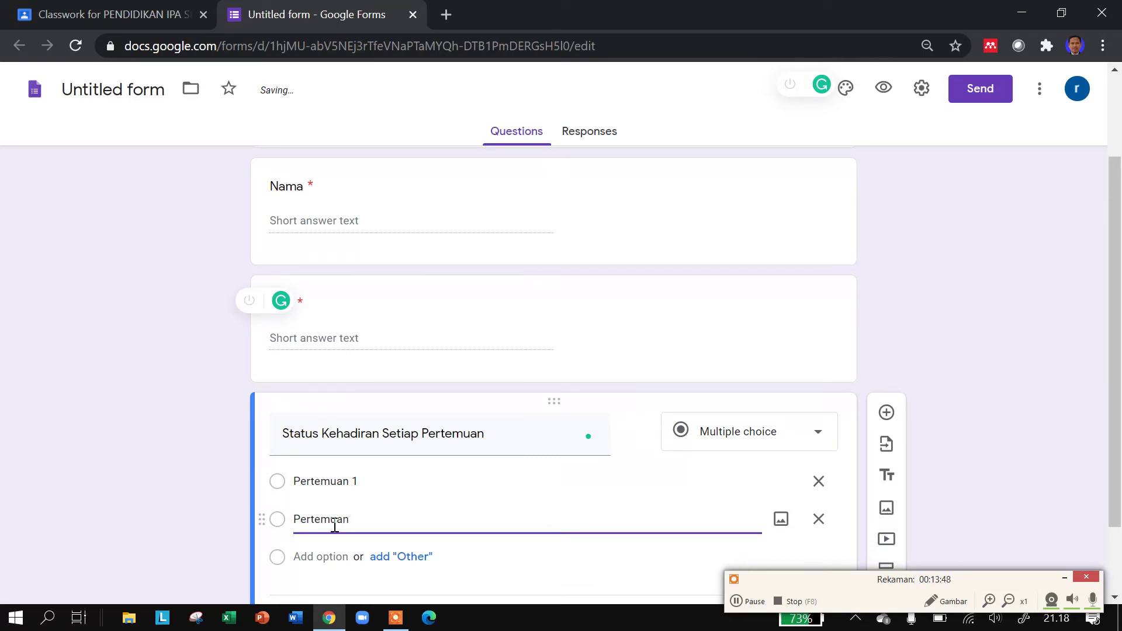
text( 2)
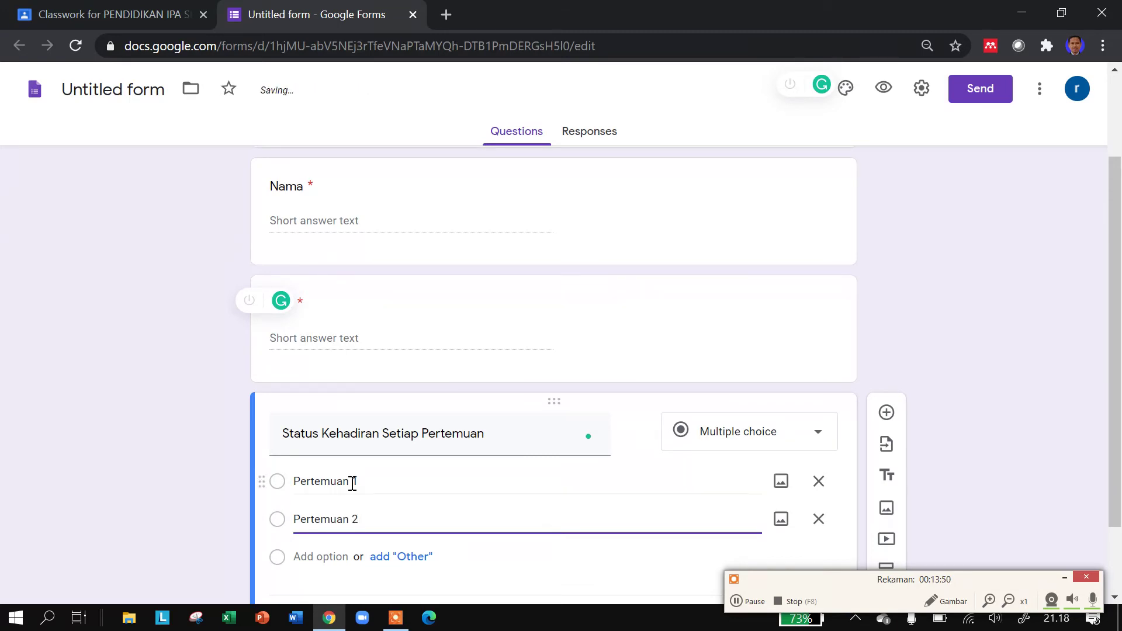
- Add "Pertemuan 3" and "Pertemuan 4" as the next answer options of the "Status Kehadiran Setiap Pertemuan" question
click(470, 487)
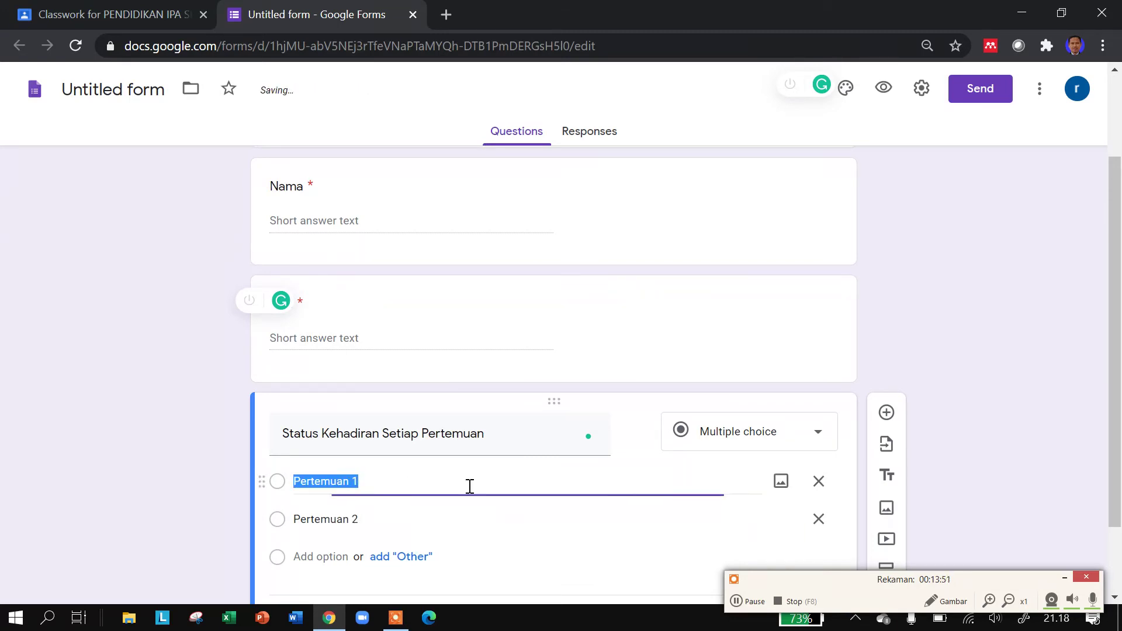
click(320, 556)
text(Perte)
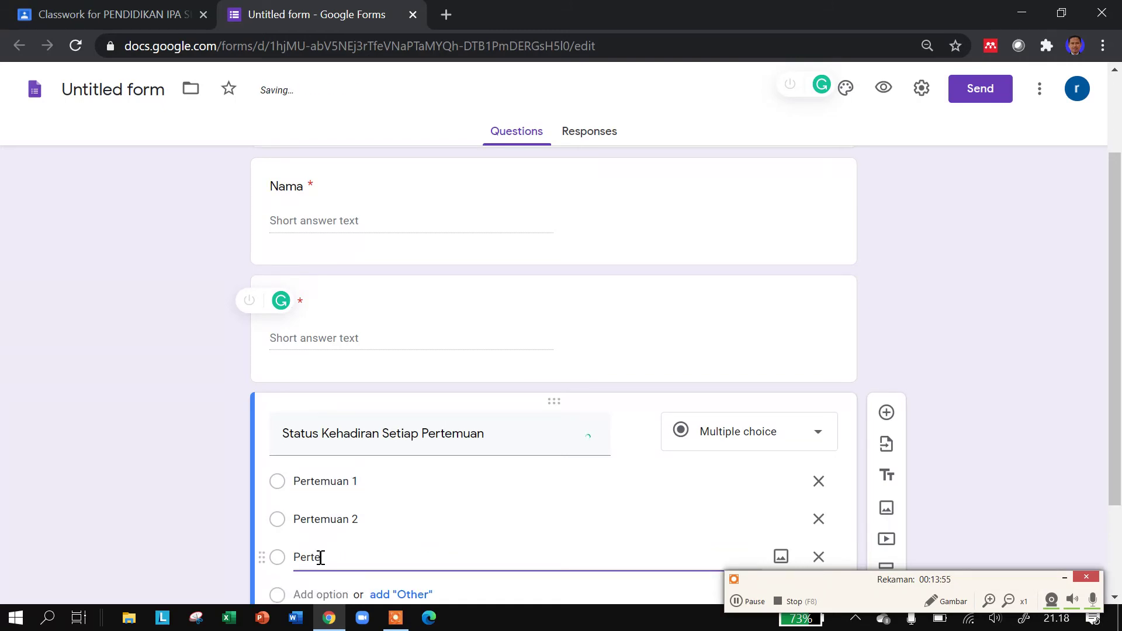
text(muan 3)
scroll(466, 511, down, 2)
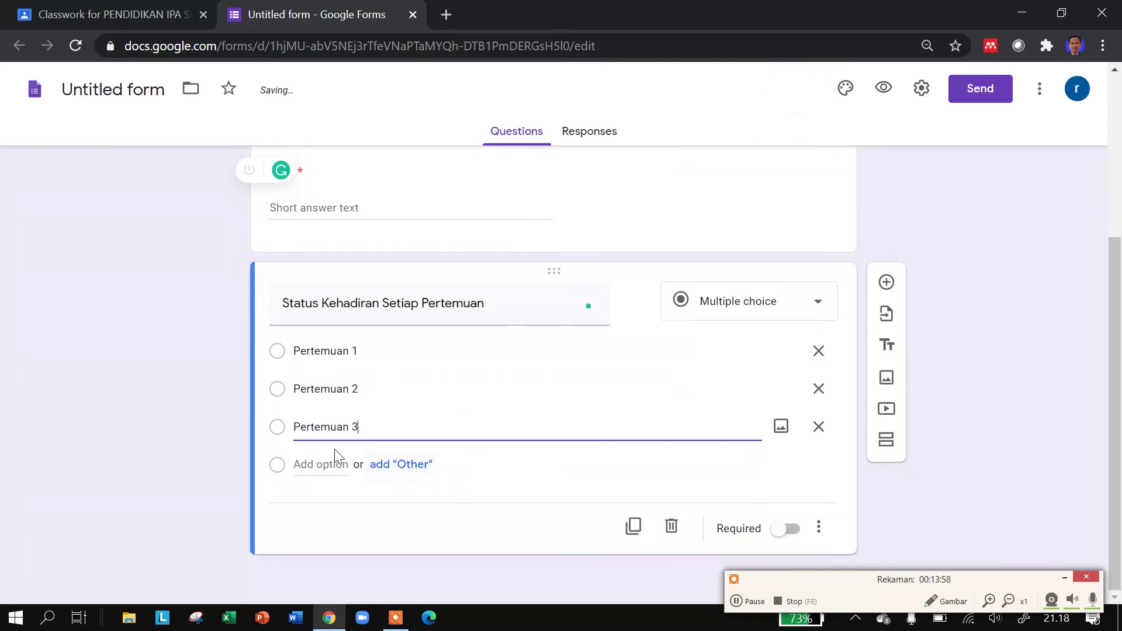
click(318, 465)
text(P)
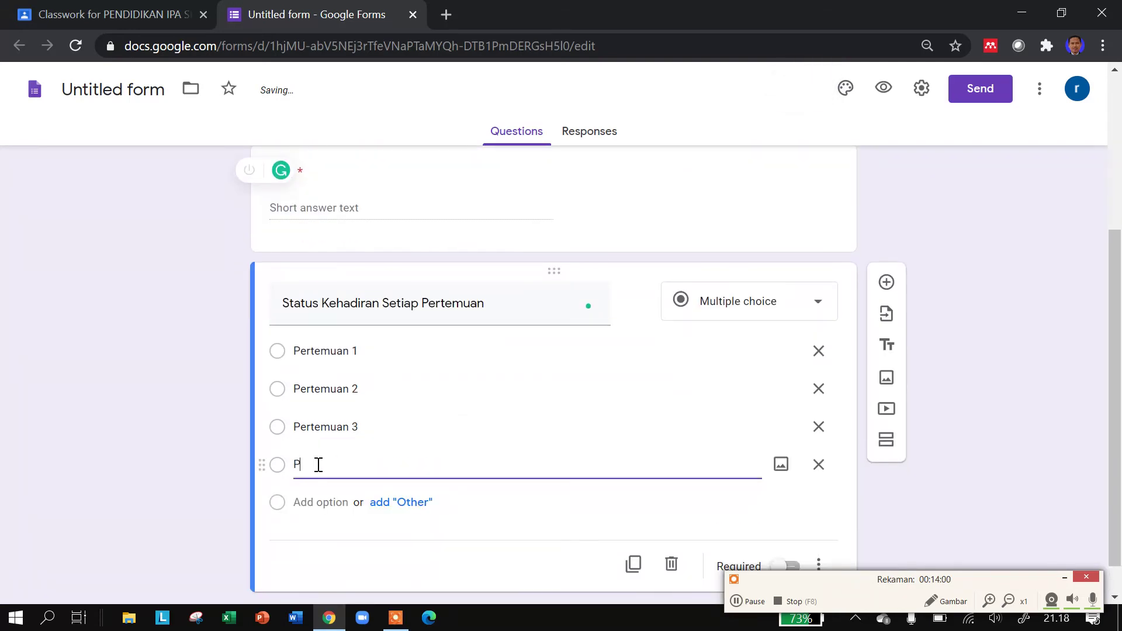
text(ertemuan 4)
- Add "Pertemuan 5" and "Pertemuan 6" as further answer options of the meeting question
click(301, 504)
text(Per)
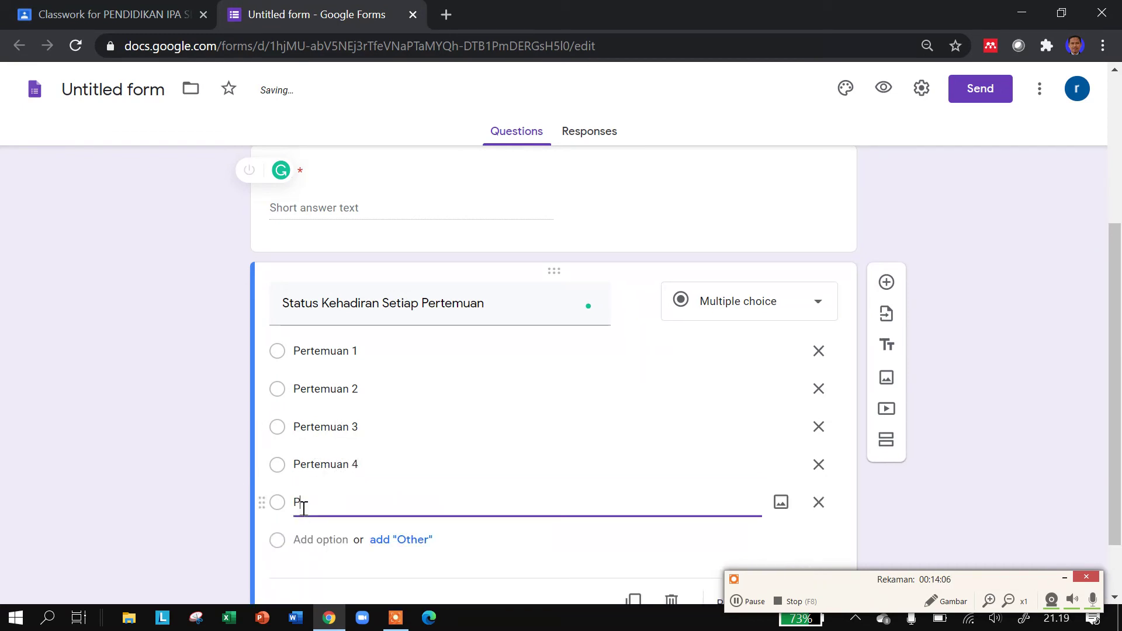
text(te)
key(BackSpace)
key(BackSpace)
text(temuan 5)
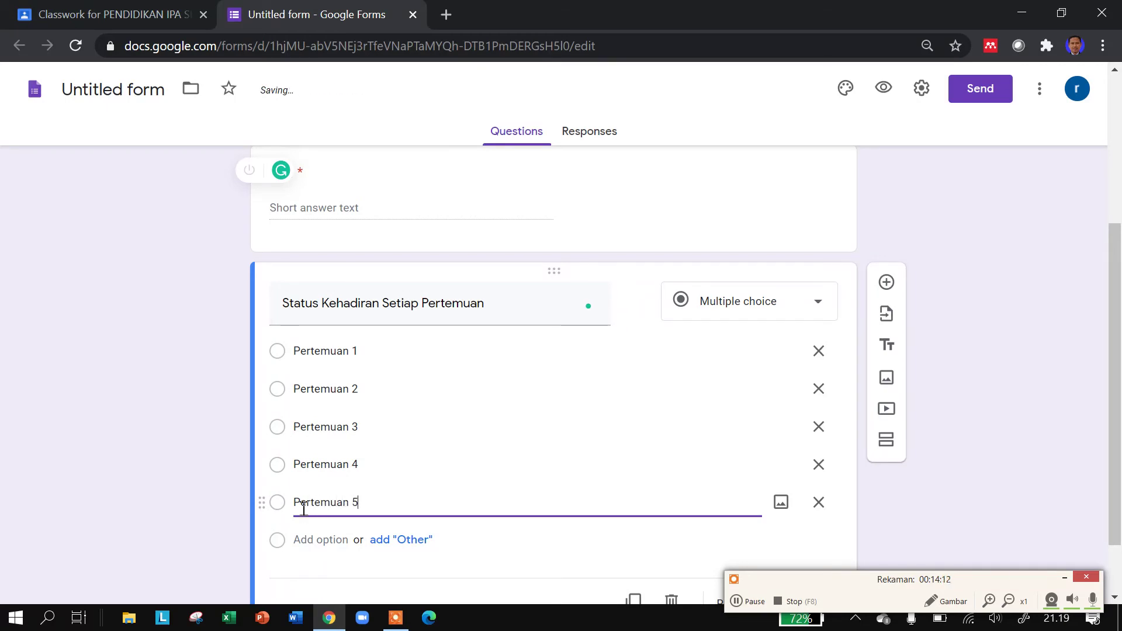
click(315, 542)
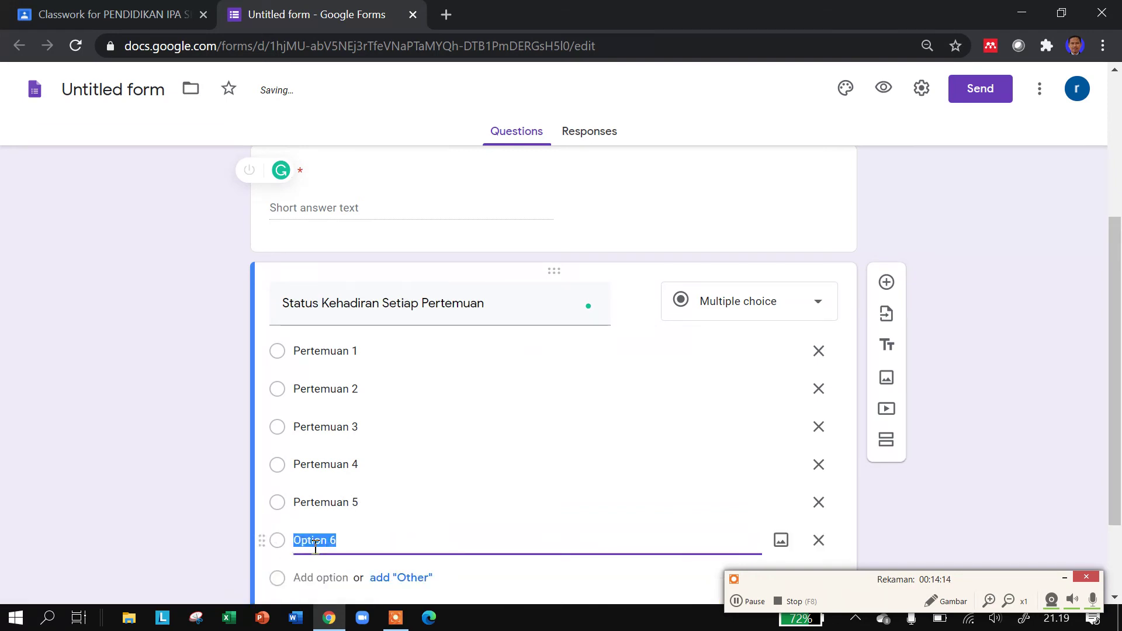
text(Pertemuan 6)
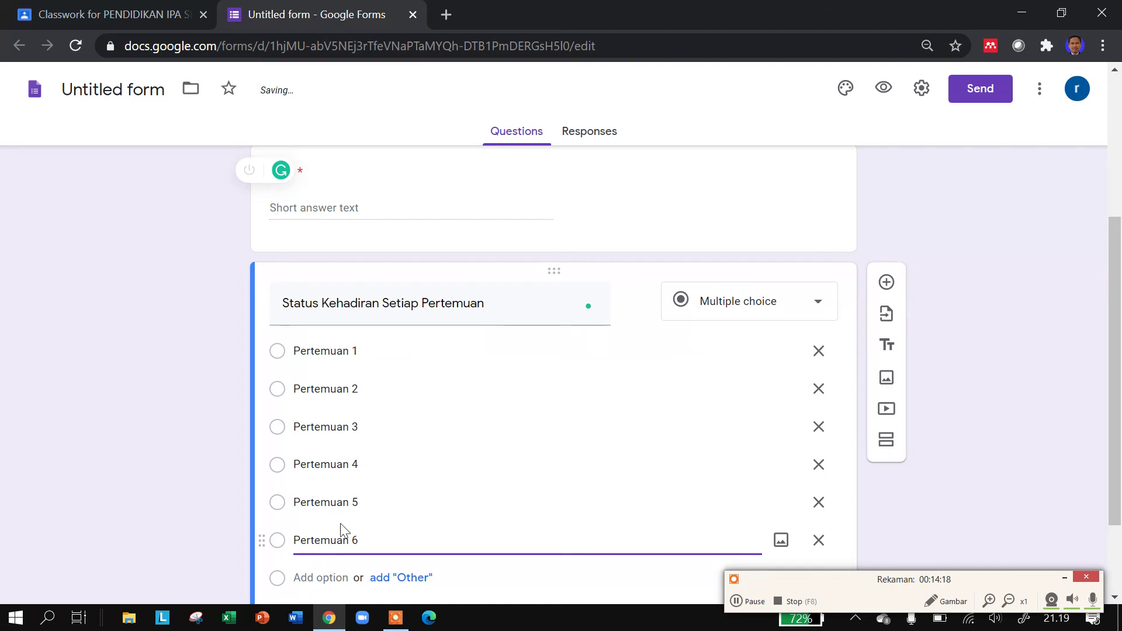
- Add the answer options "Pertemuan 7" and "Pertemuan 8" to the meeting question and make the question required
scroll(380, 515, down, 2)
click(331, 468)
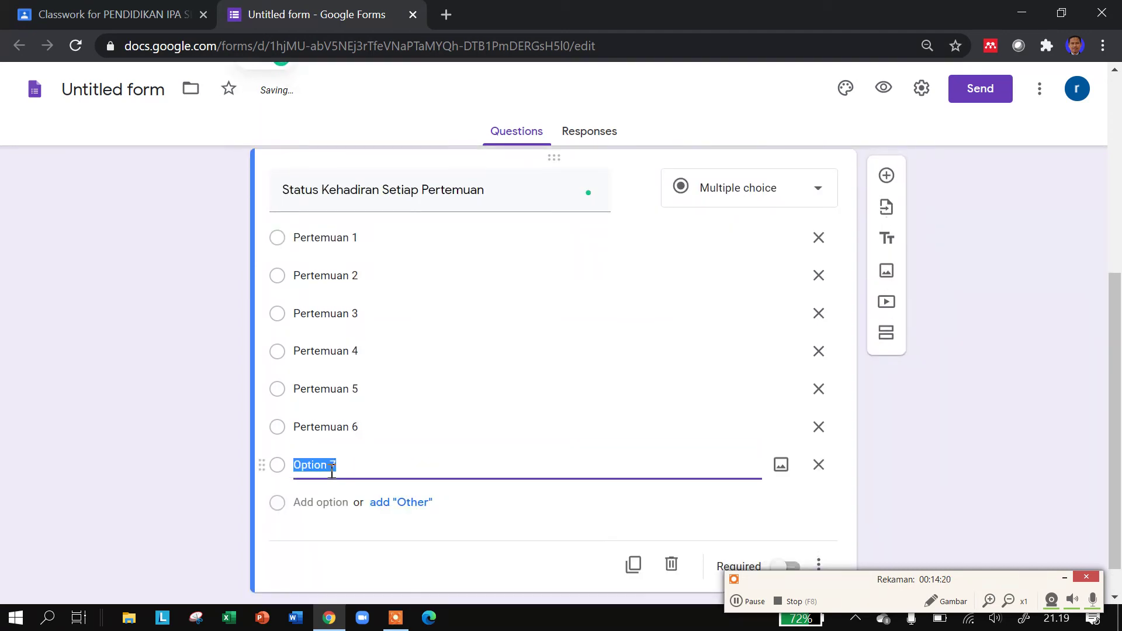
text(Pertemuan 7)
click(323, 505)
text(Perte)
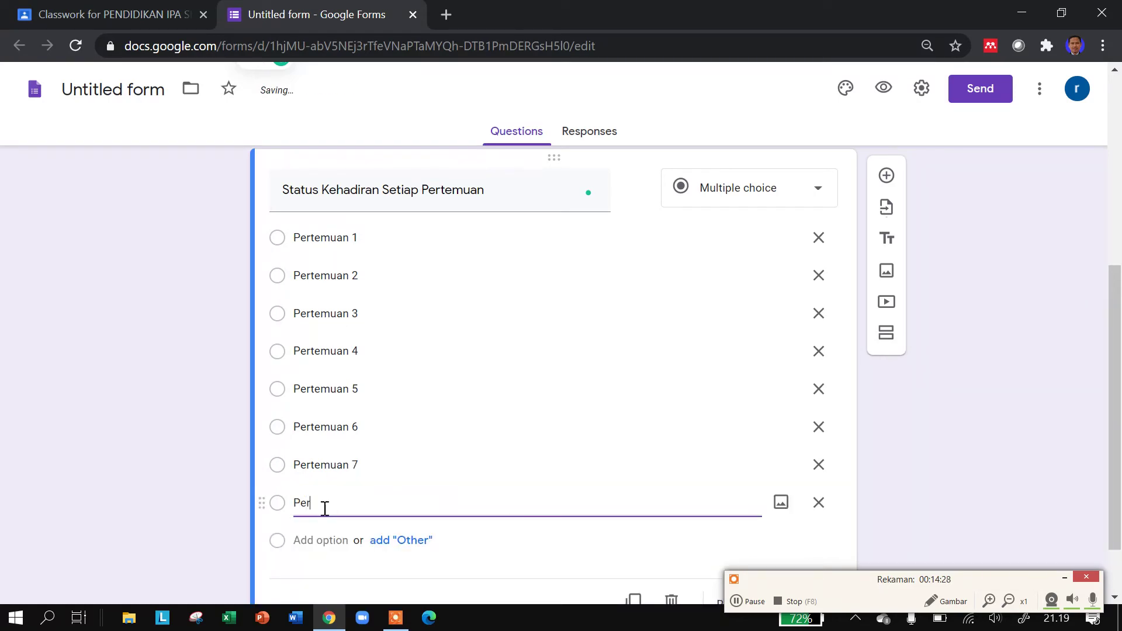
text(muan 8)
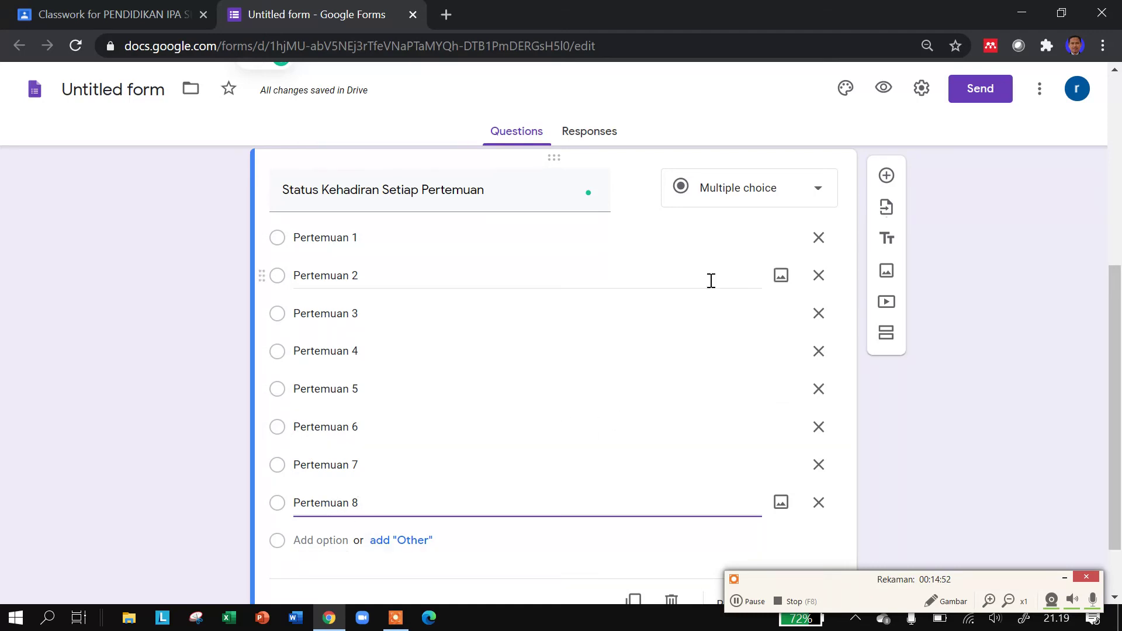
scroll(699, 426, down, 1)
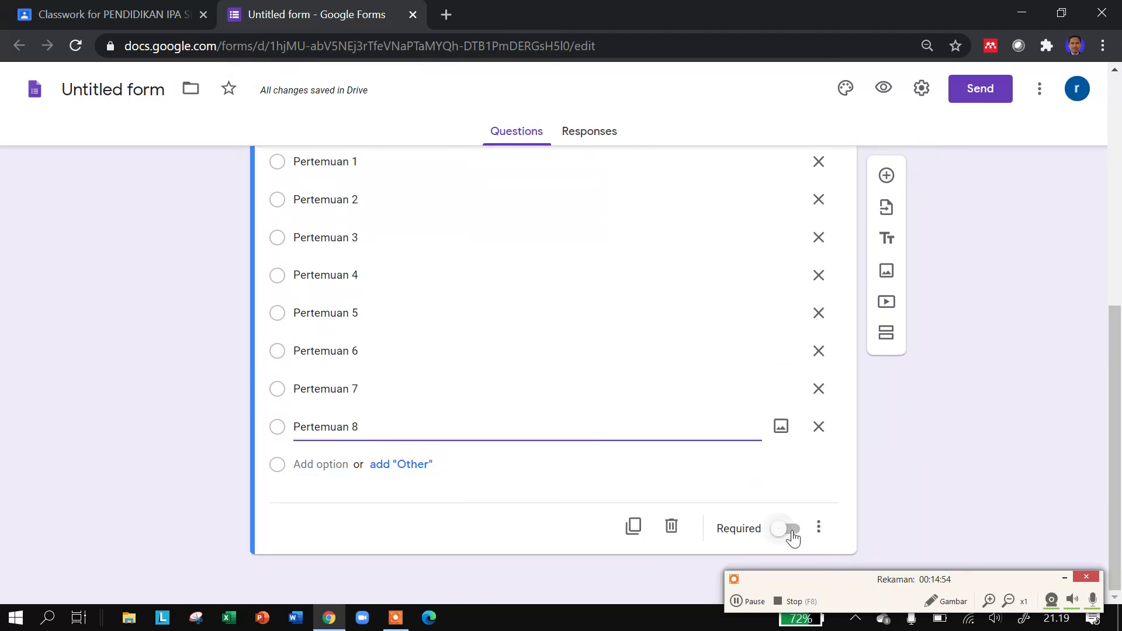
click(792, 530)
- Add a new multiple-choice question titled "Status Kehadiran" below the "Status Kehadiran Setiap Pertemuan" question
scroll(686, 223, up, 3)
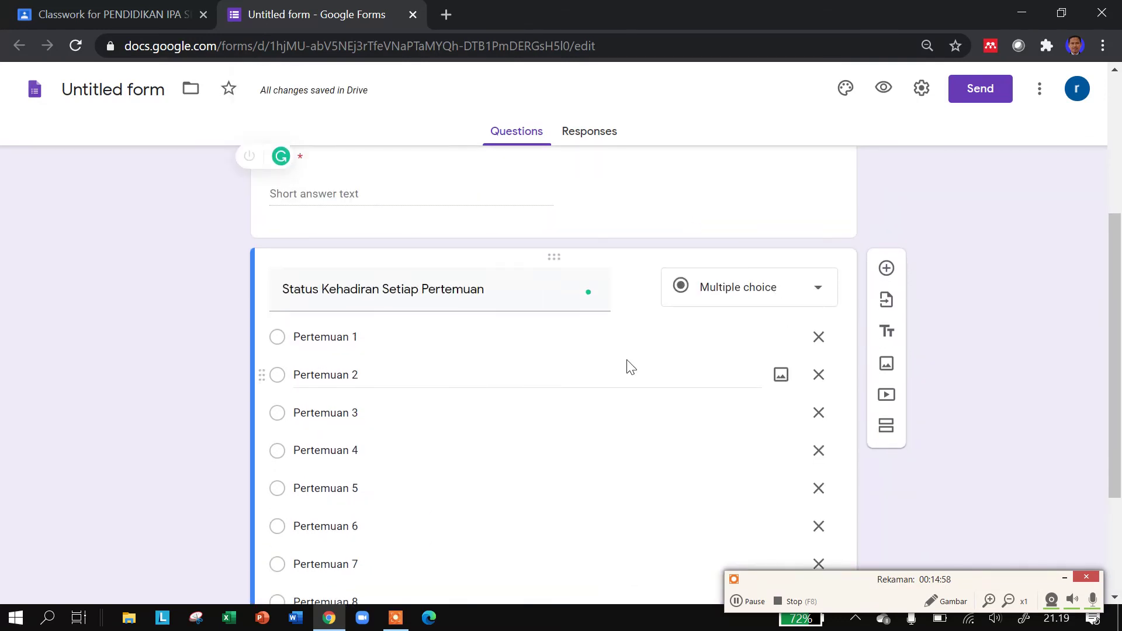
scroll(567, 360, down, 2)
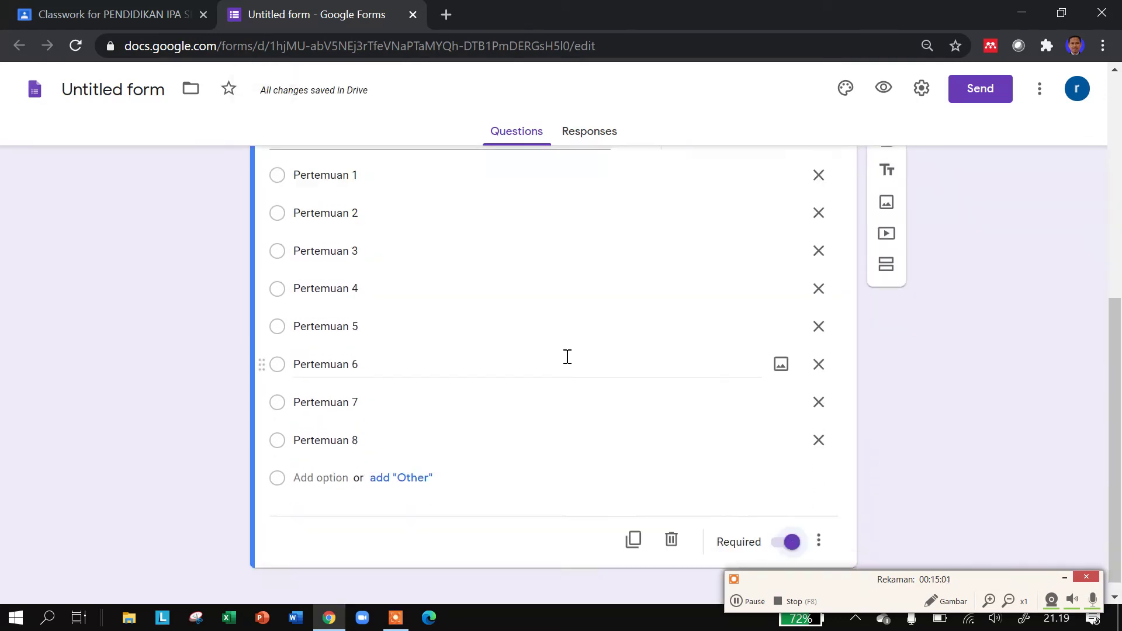
scroll(574, 350, up, 3)
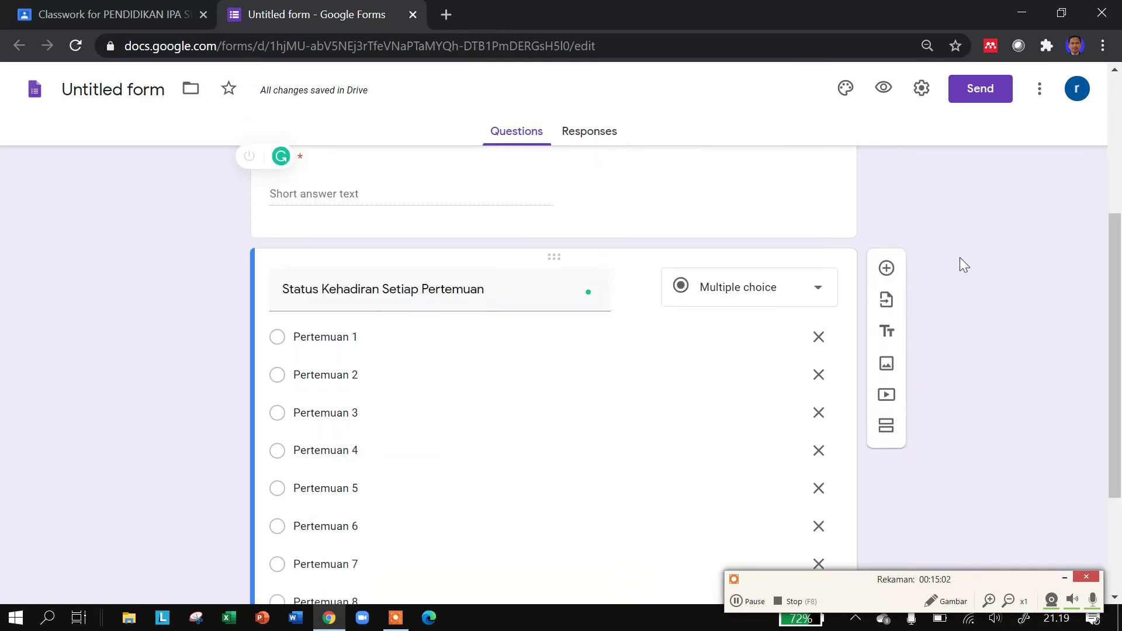
click(887, 271)
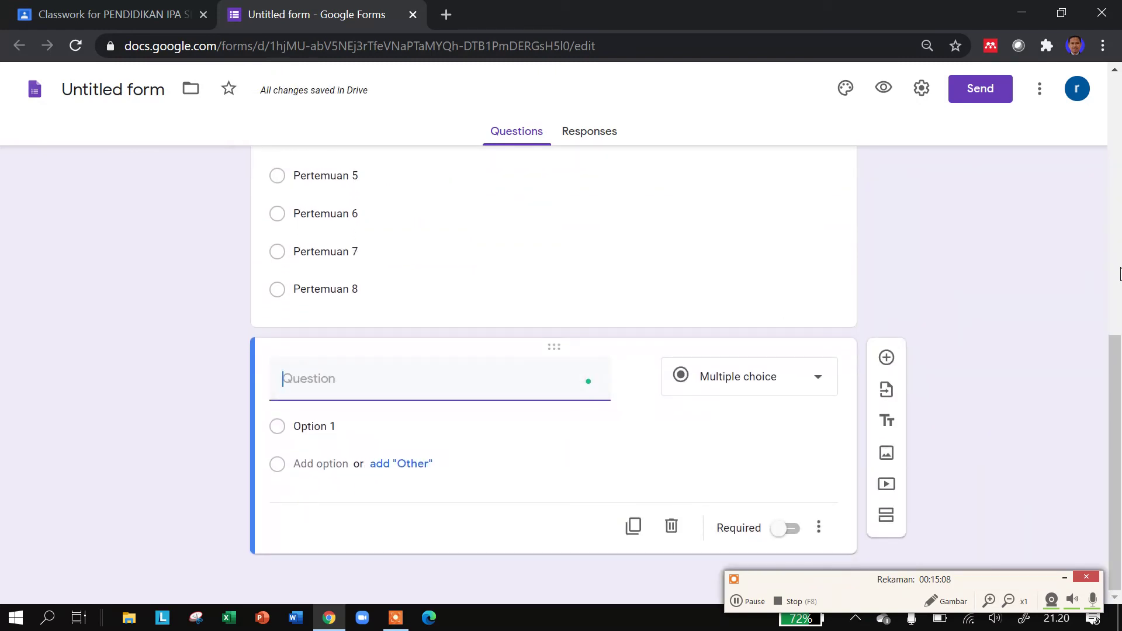
text(Status Kehadir)
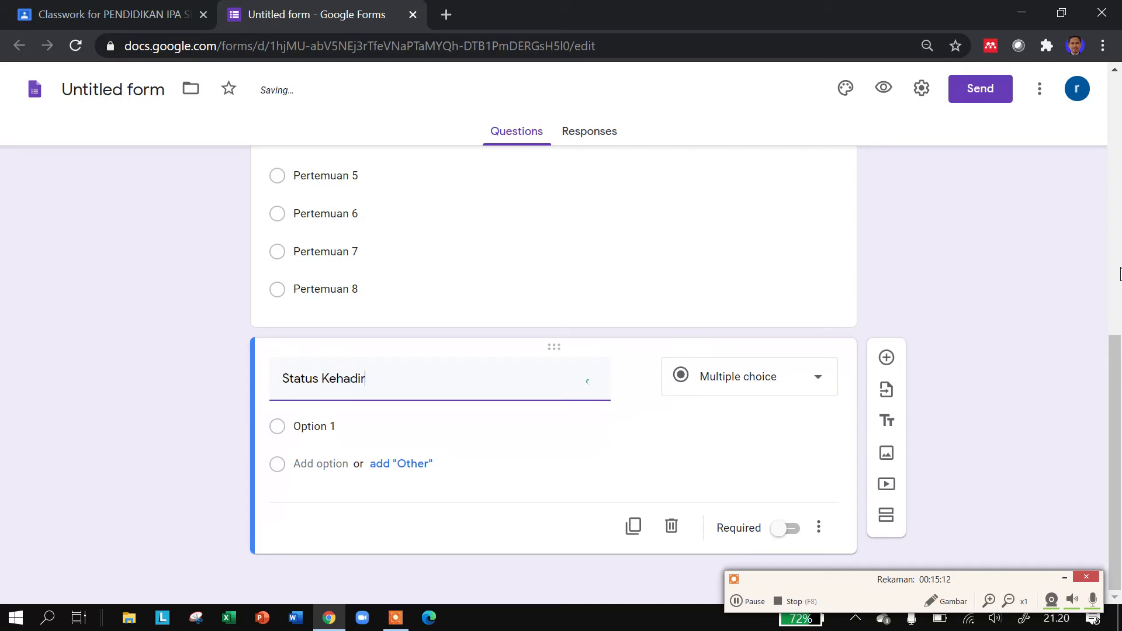
text(an)
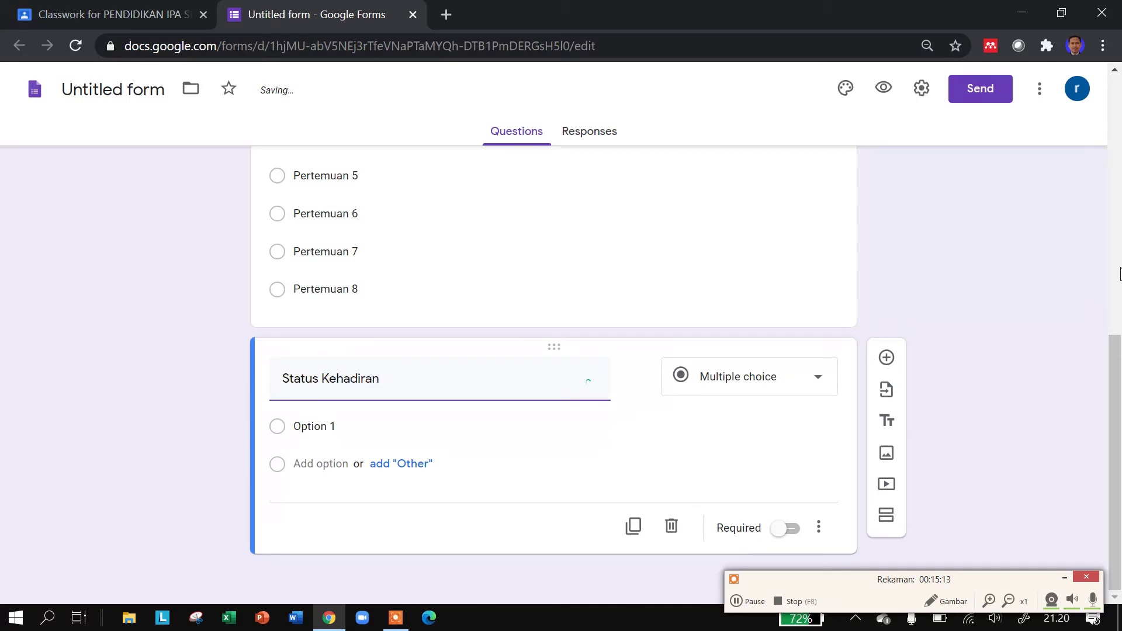
- Give the "Status Kehadiran" question the answer options "Hadir", "Sakit" and "Izin" and make it required
click(335, 426)
text(H)
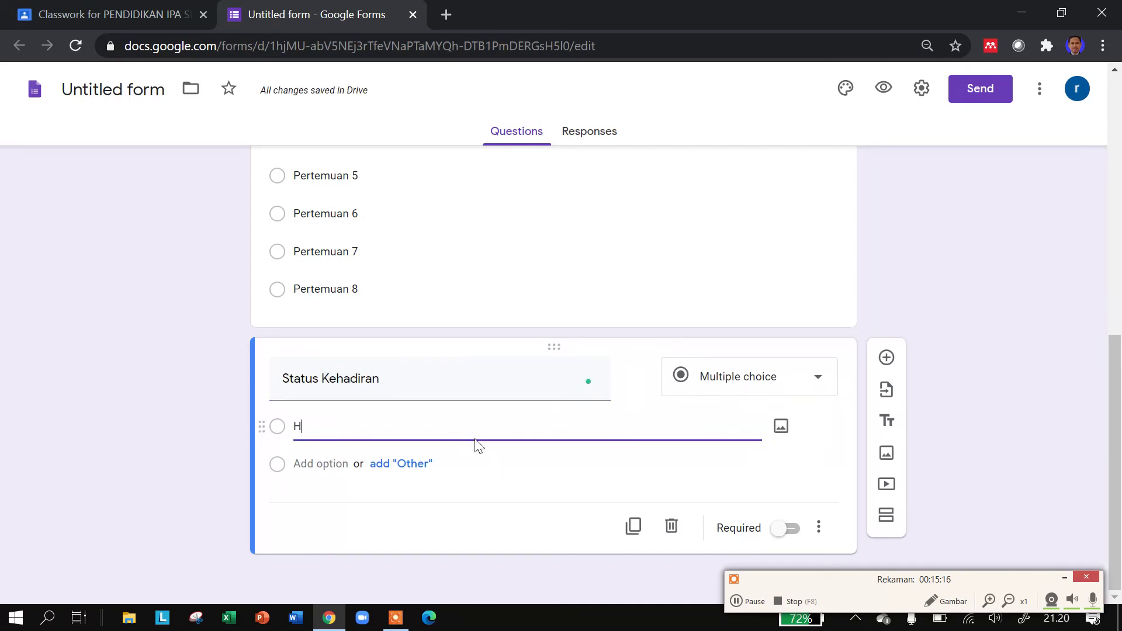
text(adir)
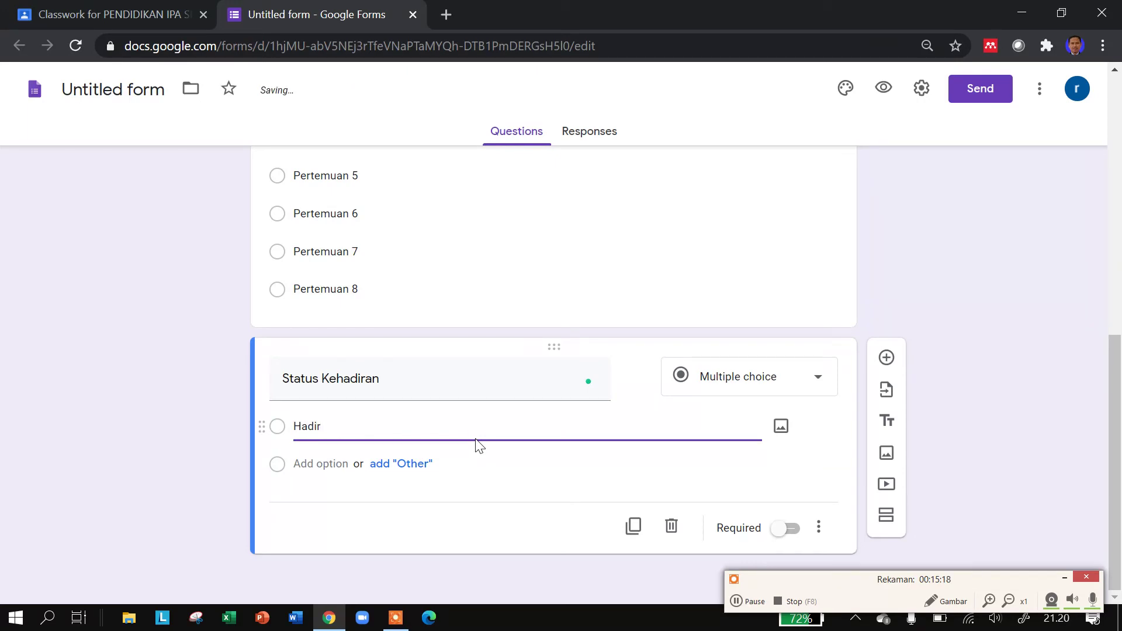
click(314, 463)
click(314, 464)
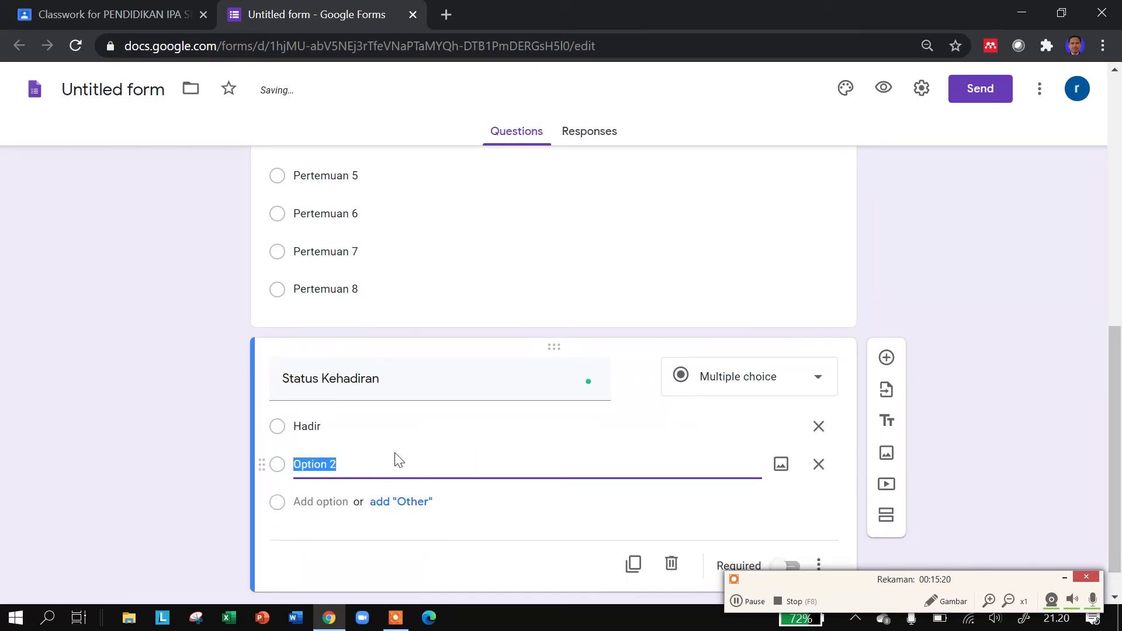
text(Sakit)
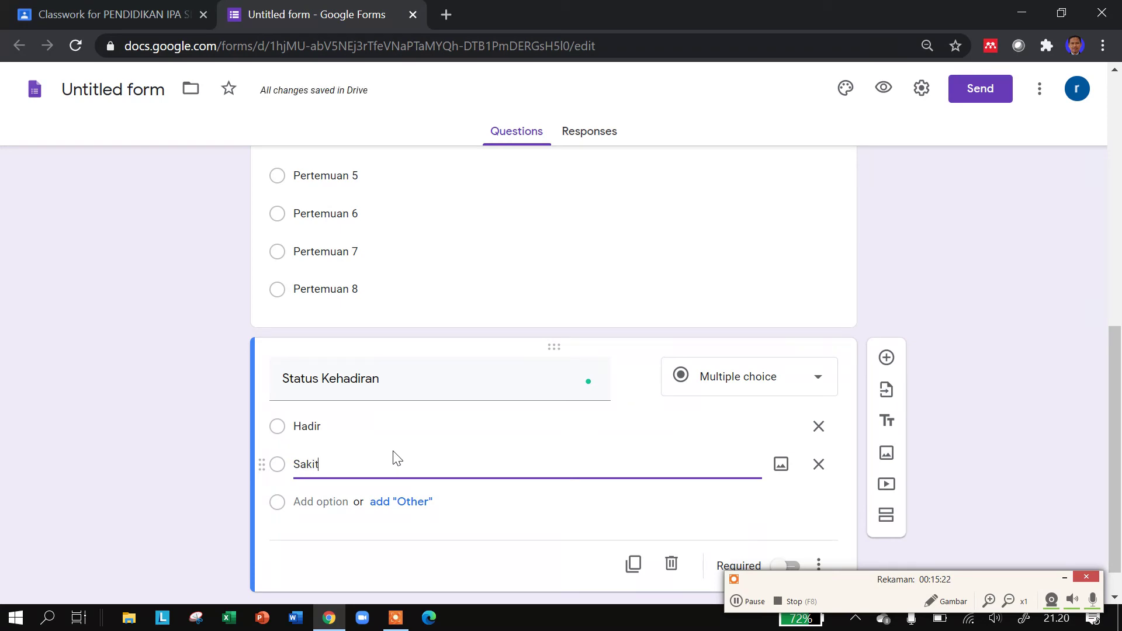
click(332, 506)
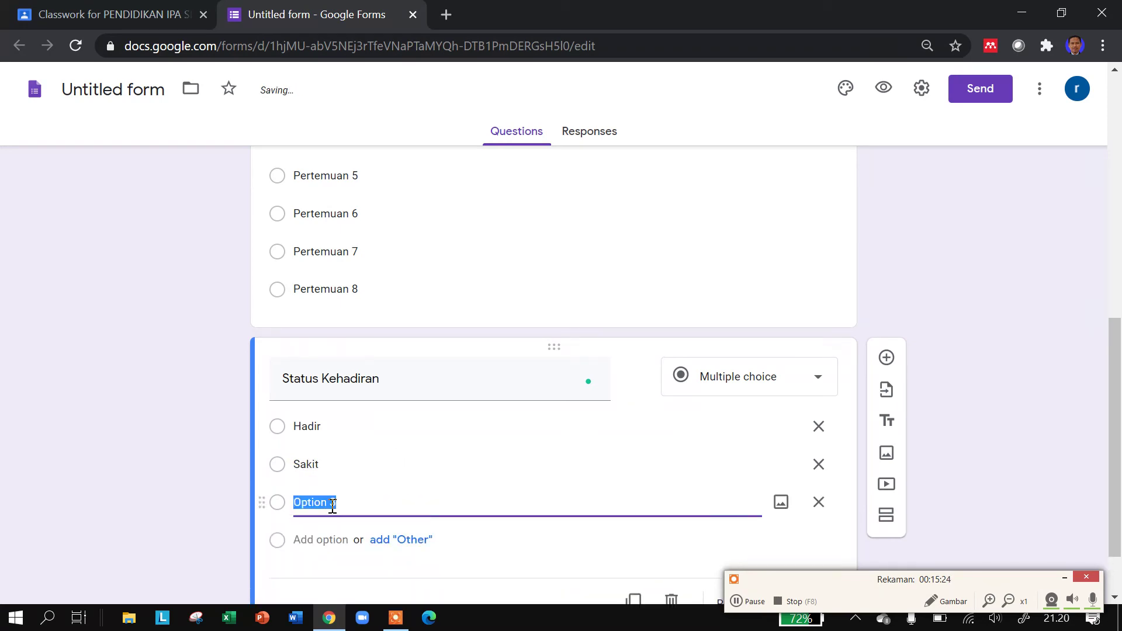
text(Izin)
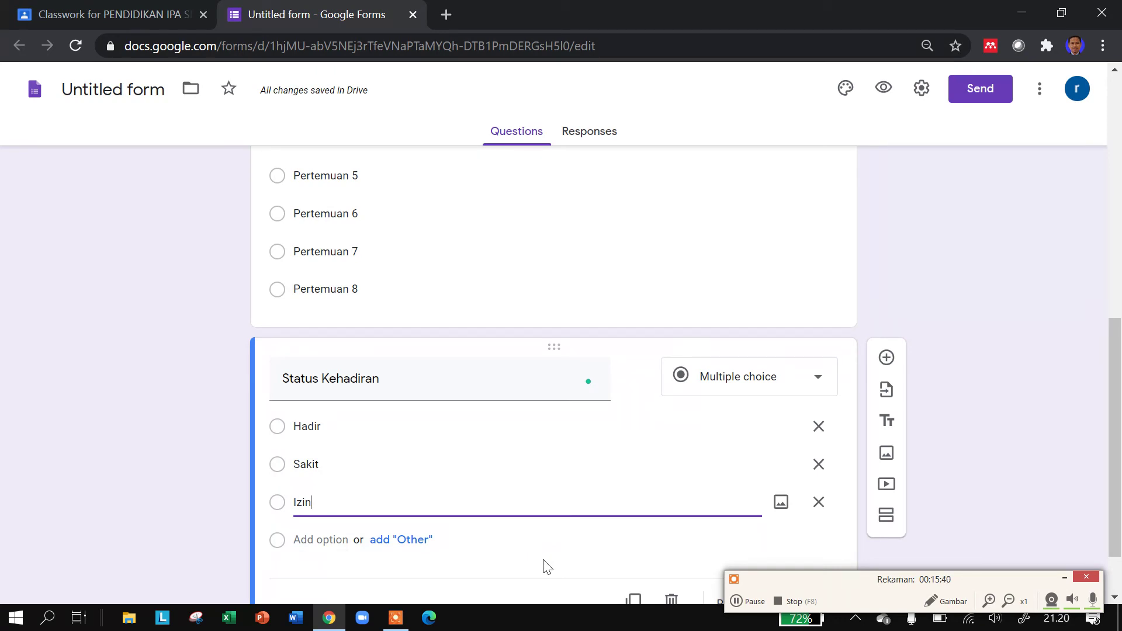
scroll(633, 532, down, 1)
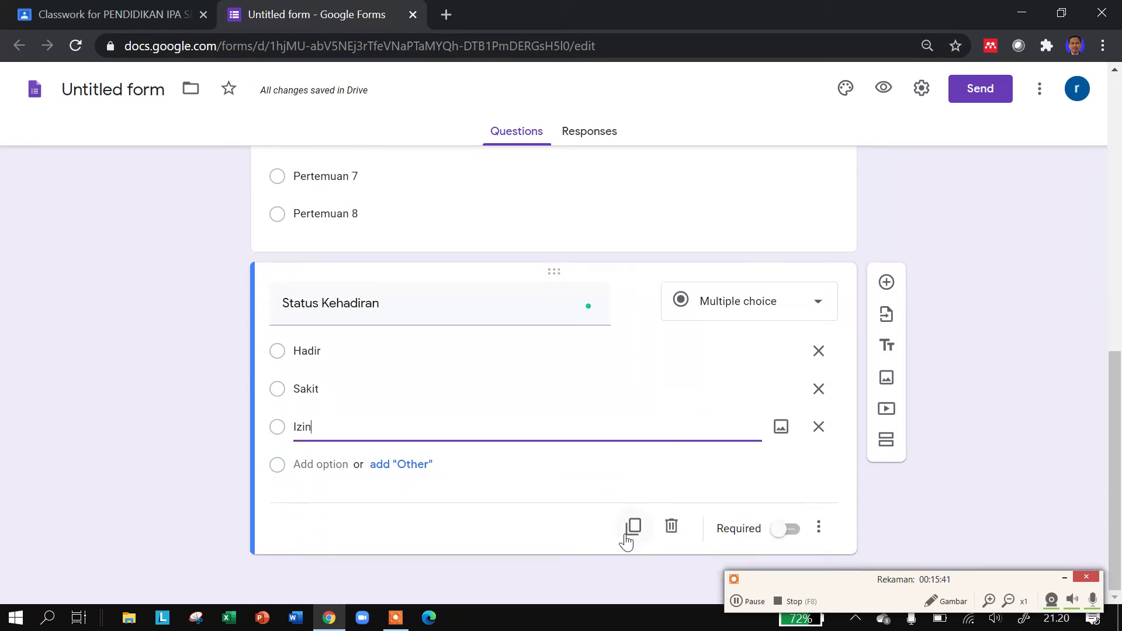
click(790, 530)
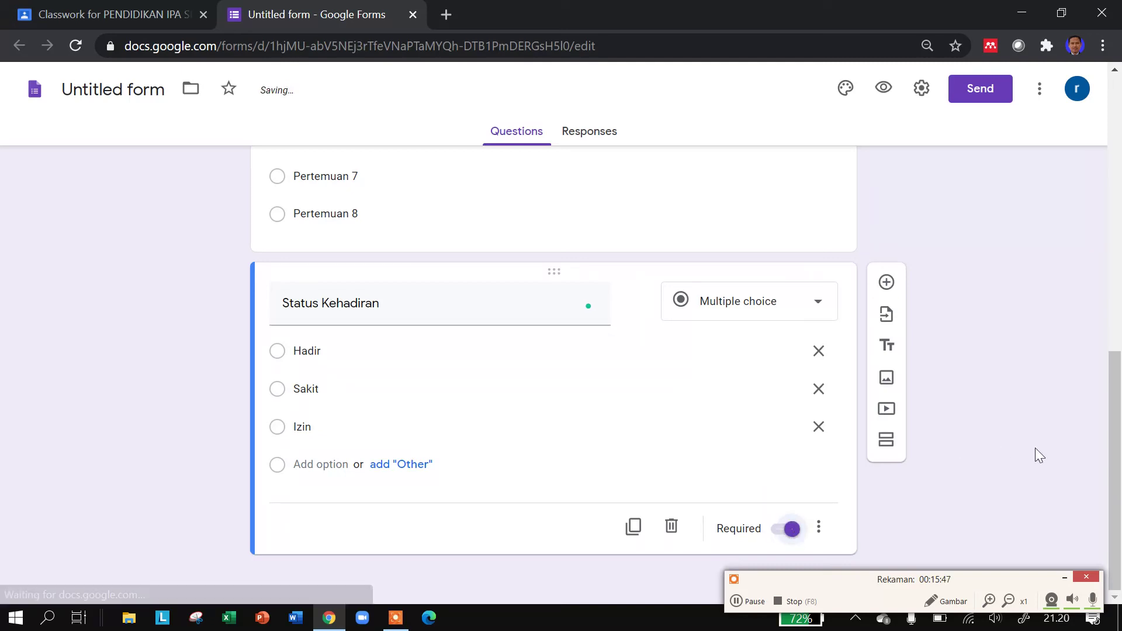
- Review the whole attendance form from its title and description through the name, NIM, meeting and attendance status questions
scroll(997, 369, up, 3)
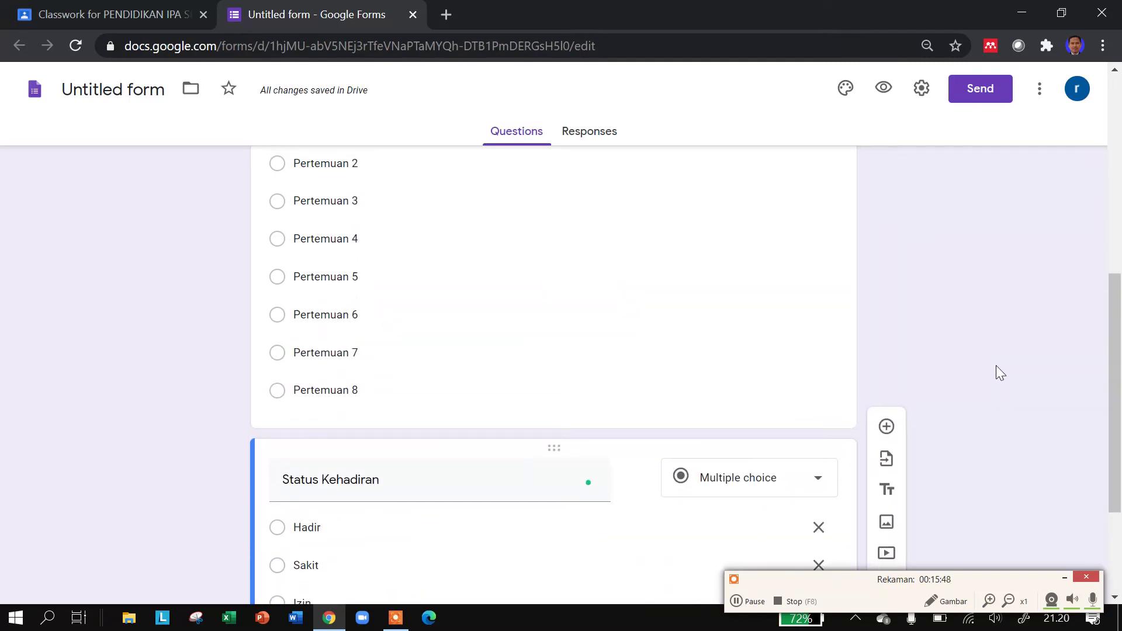
scroll(996, 366, up, 7)
scroll(997, 370, down, 3)
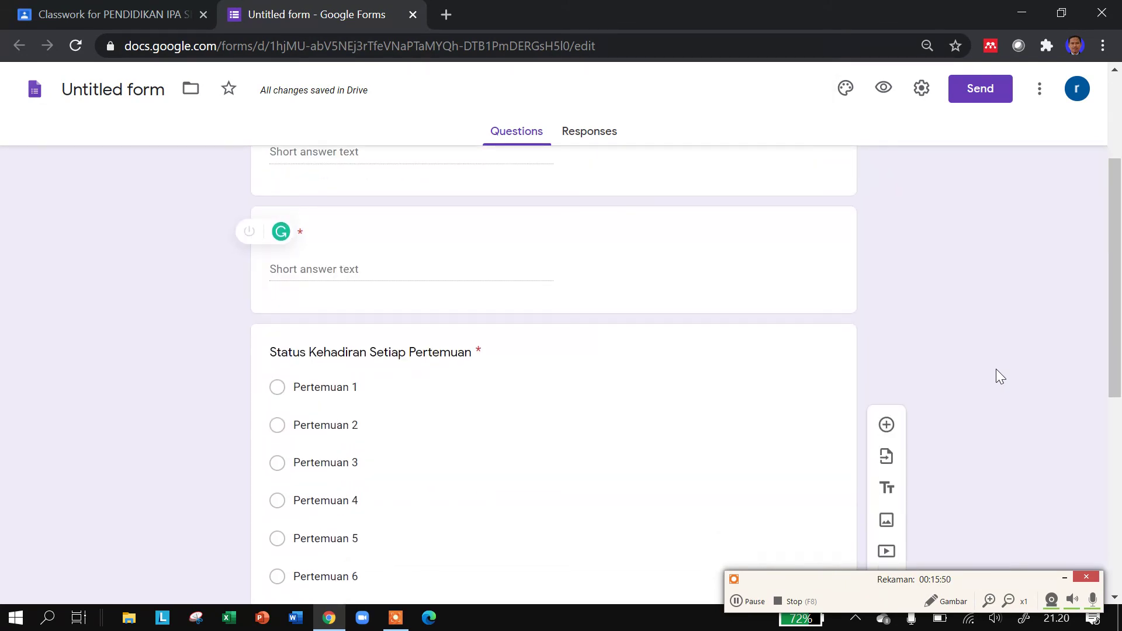
scroll(996, 369, up, 3)
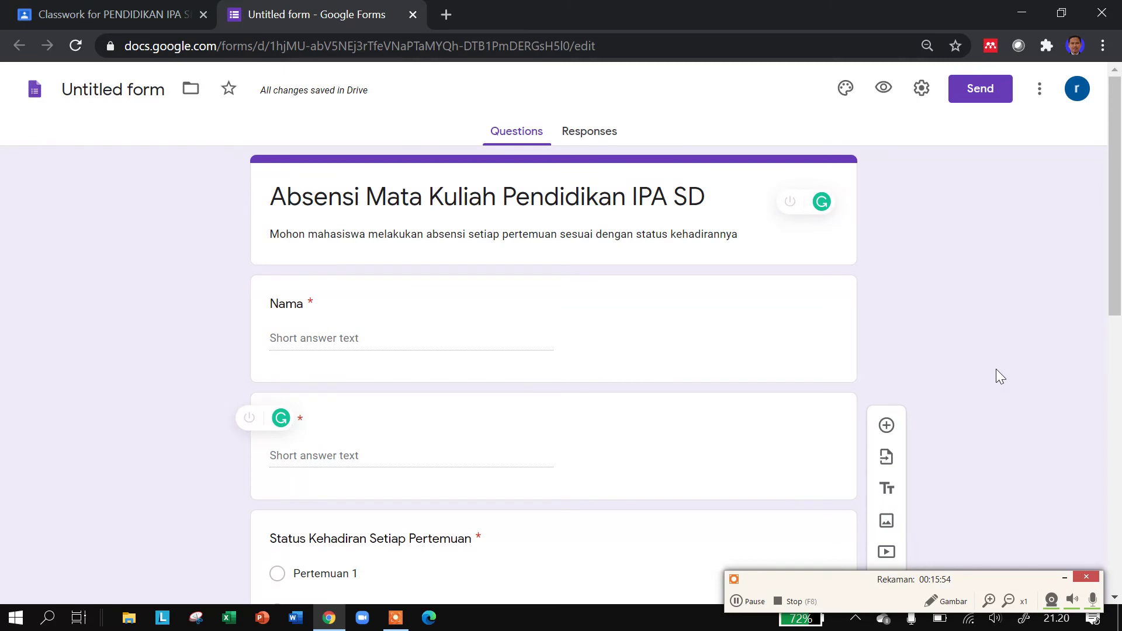
scroll(996, 370, down, 3)
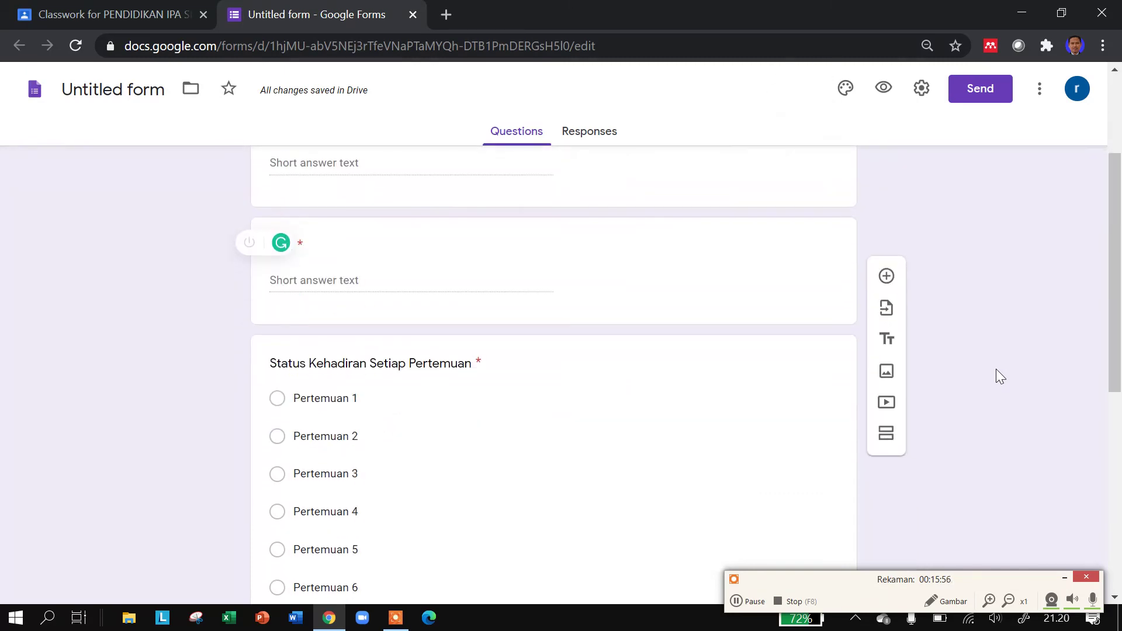
scroll(997, 370, down, 3)
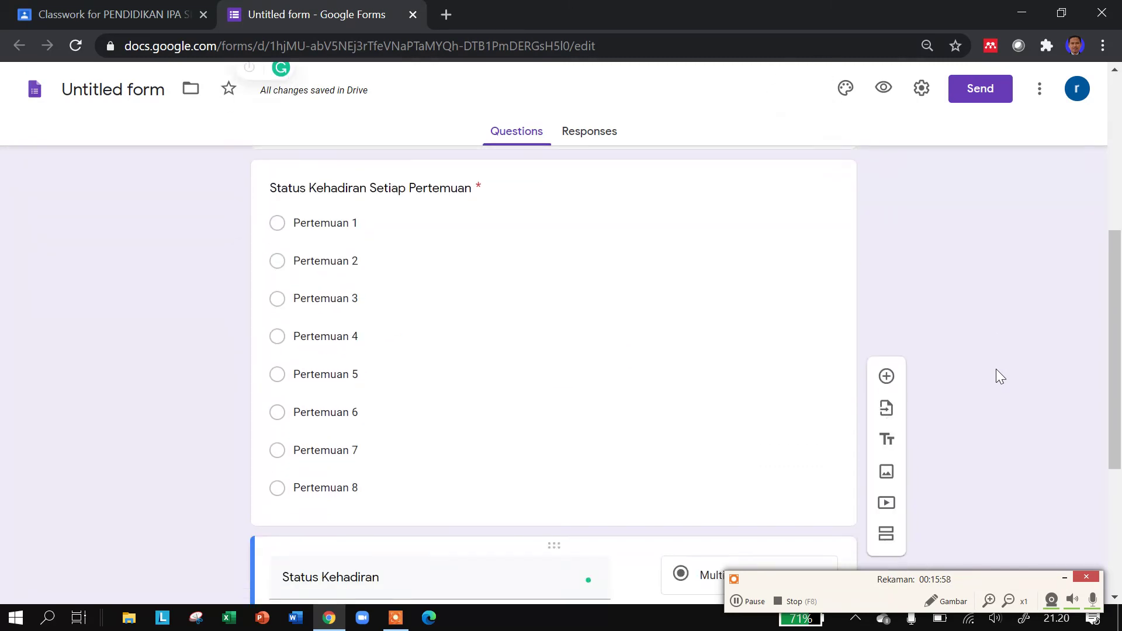
scroll(996, 369, down, 3)
scroll(996, 369, up, 3)
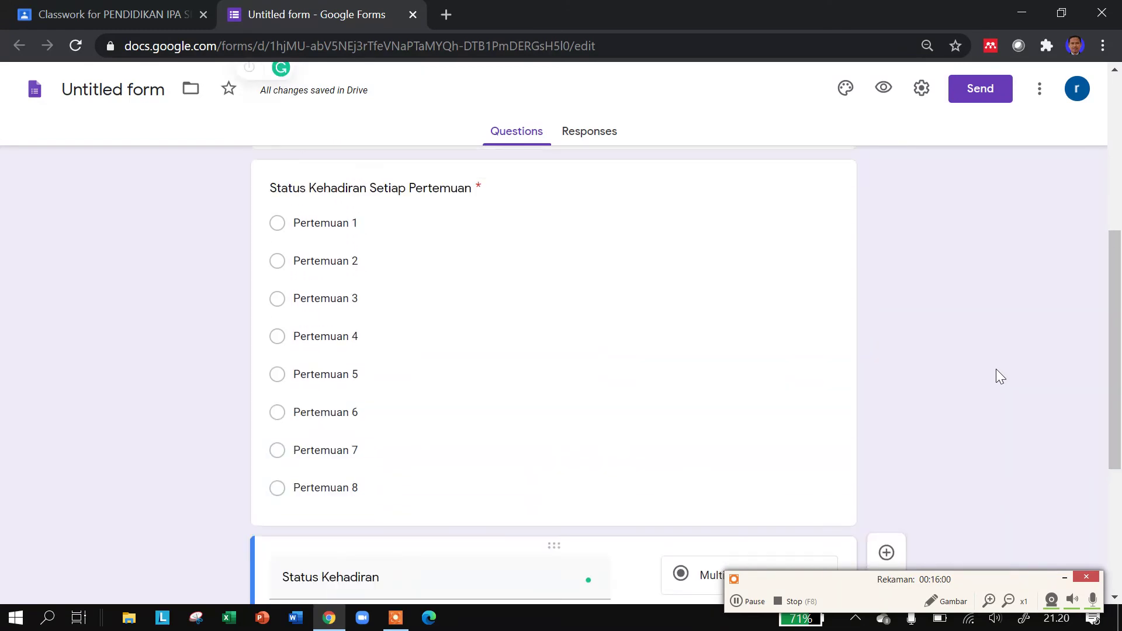
scroll(996, 369, down, 5)
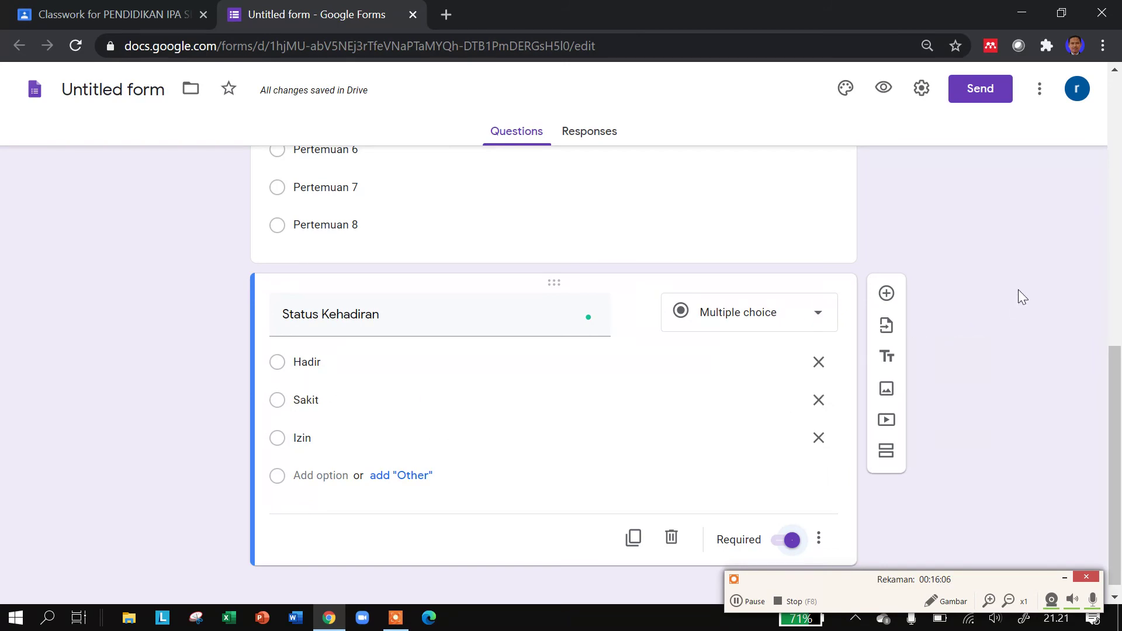
scroll(988, 258, up, 4)
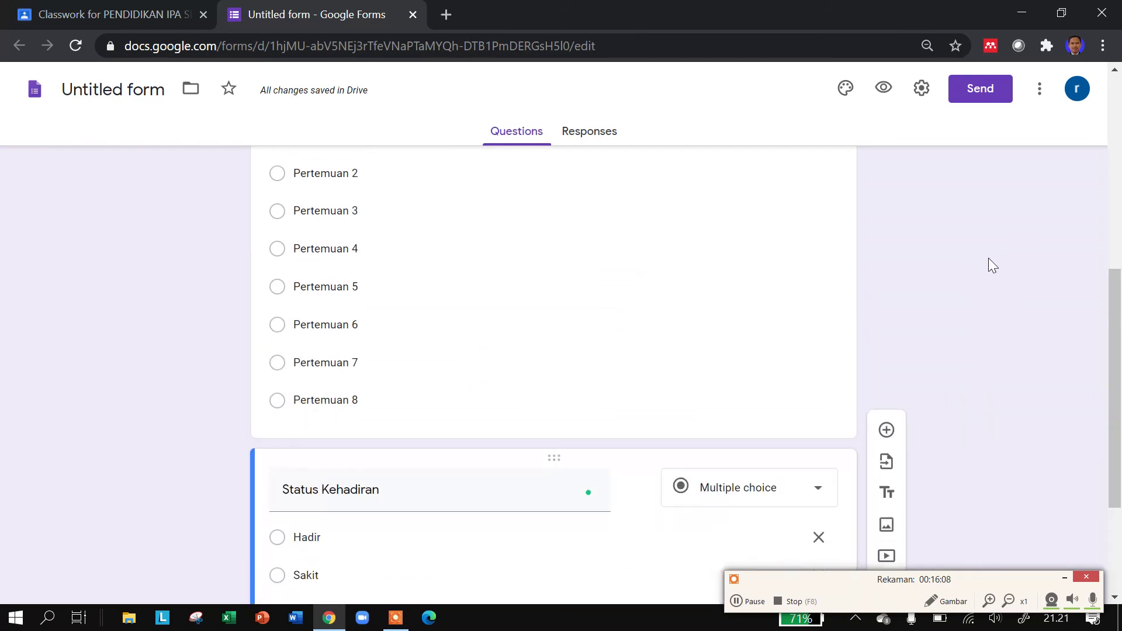
scroll(989, 258, up, 5)
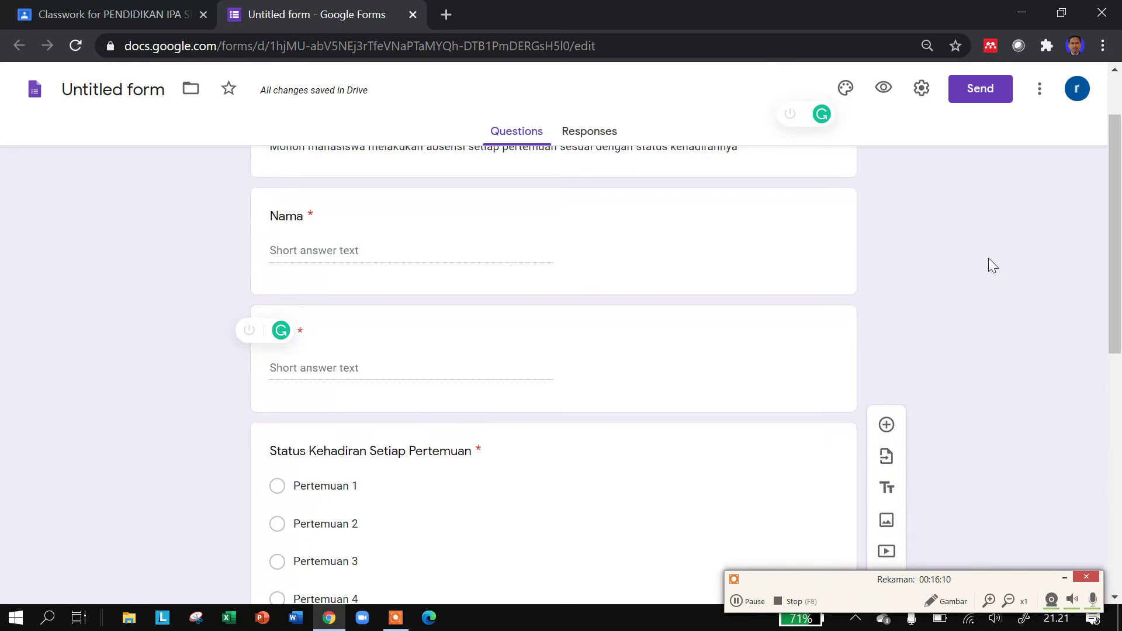
- Switch back to Google Classroom and post the "Absen Pertemuan Mata Kuliah" question with the attached form to the class
scroll(988, 259, up, 2)
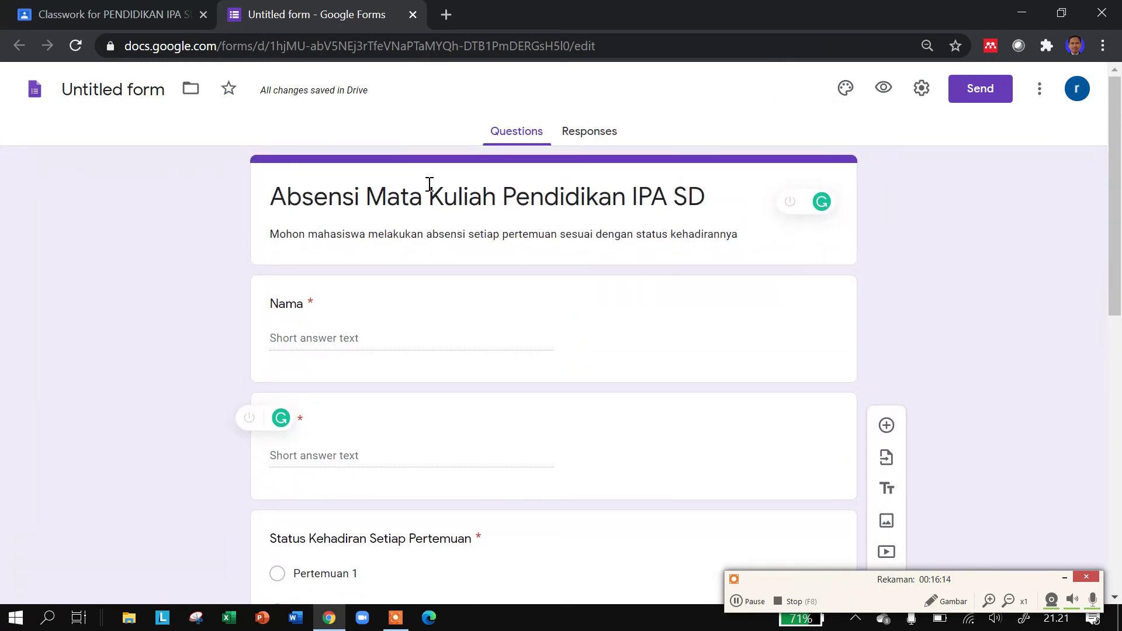
click(120, 9)
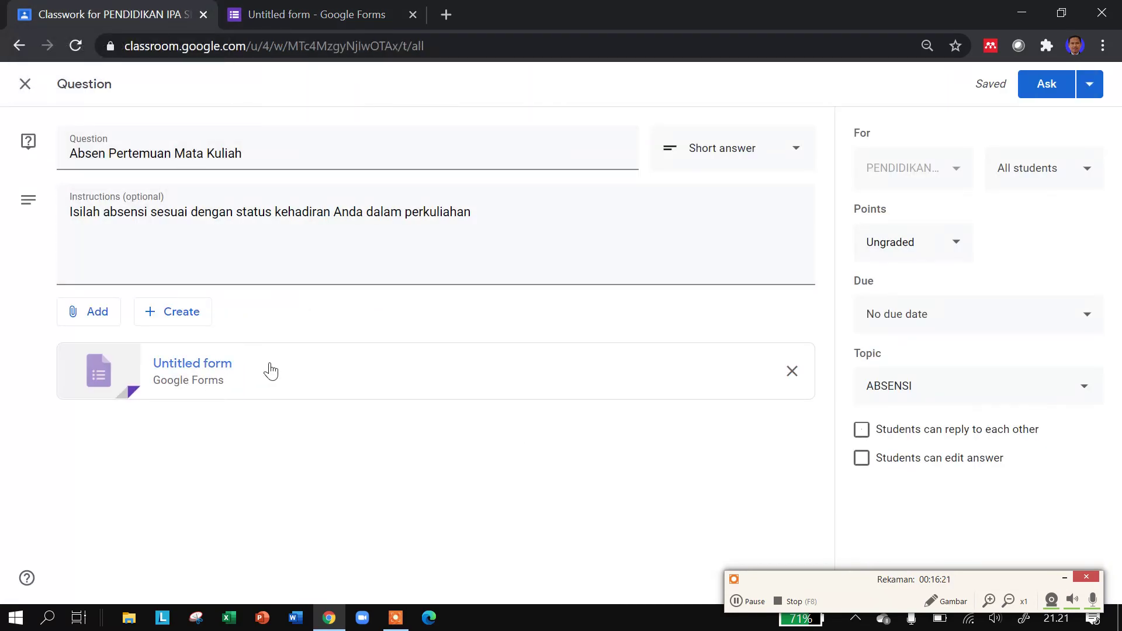
click(1047, 85)
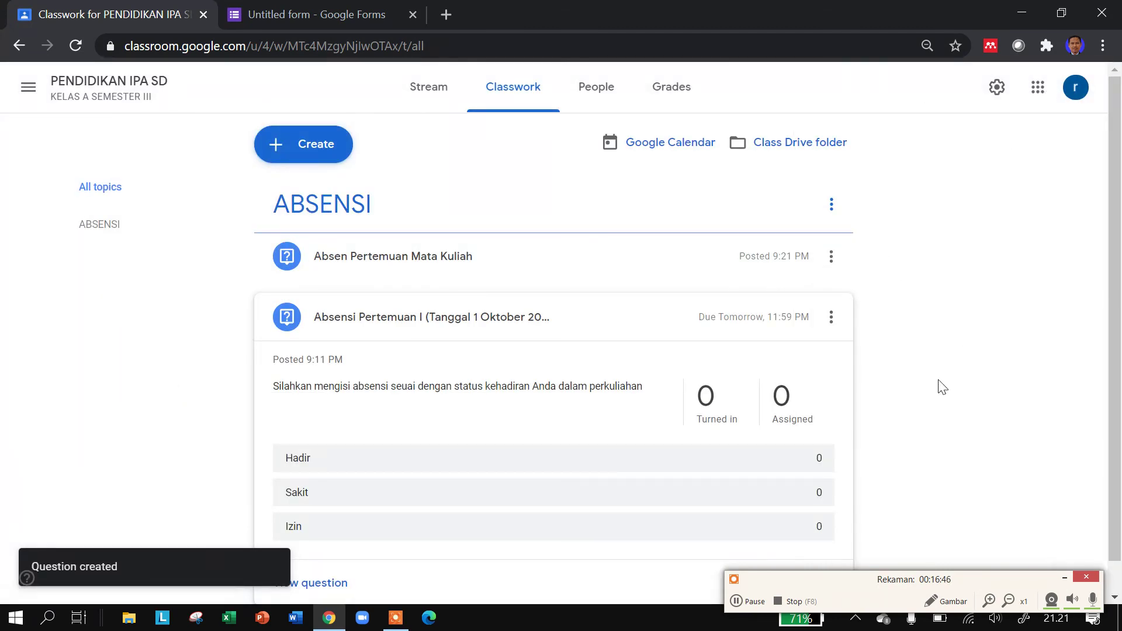
- Open the posted "Absen Pertemuan Mata Kuliah" question and view its attached attendance form as students see it
scroll(946, 388, down, 1)
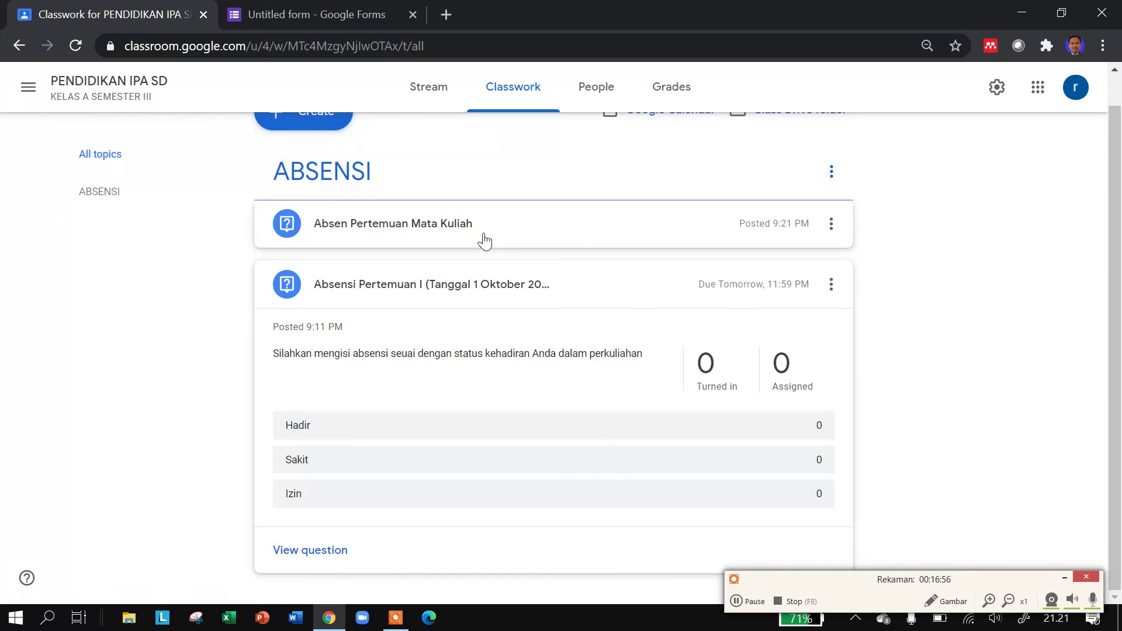
click(444, 228)
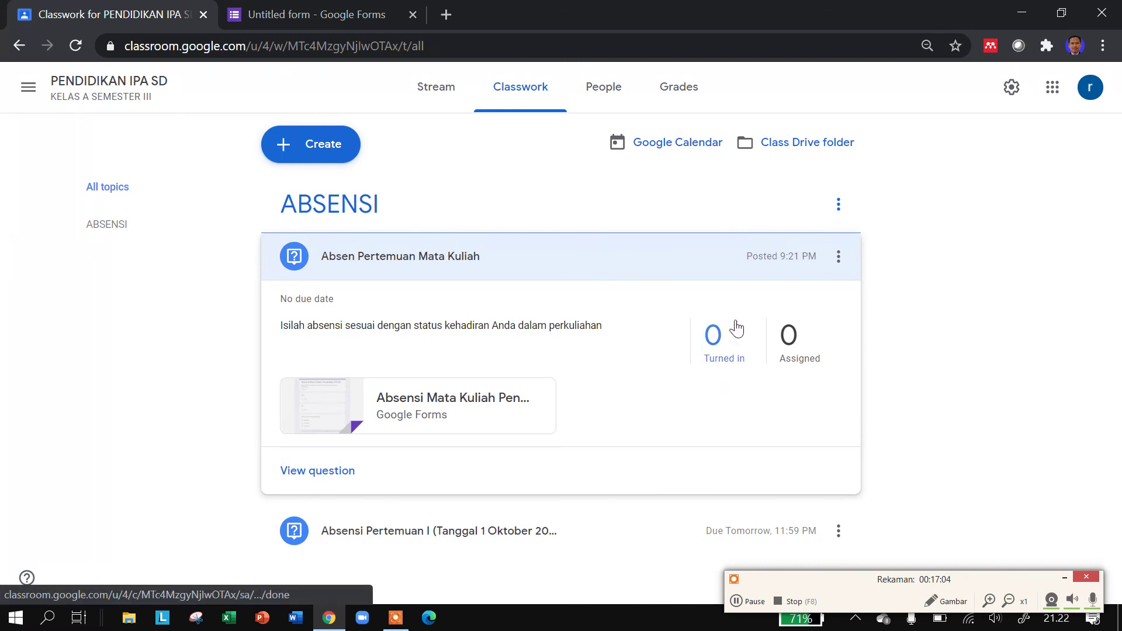
click(318, 477)
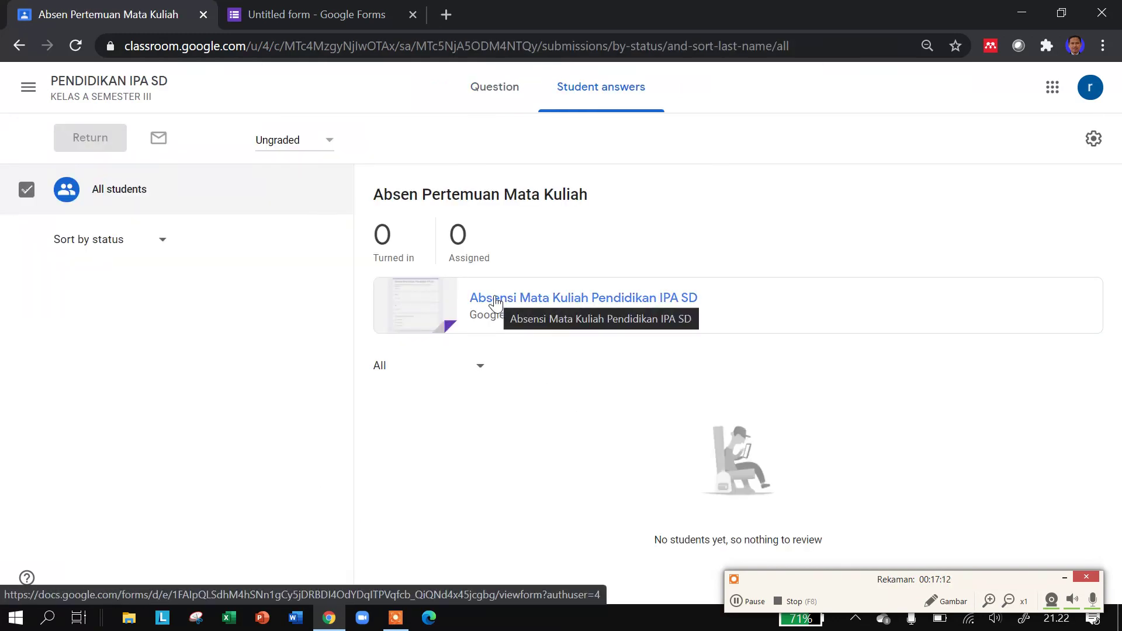
click(495, 300)
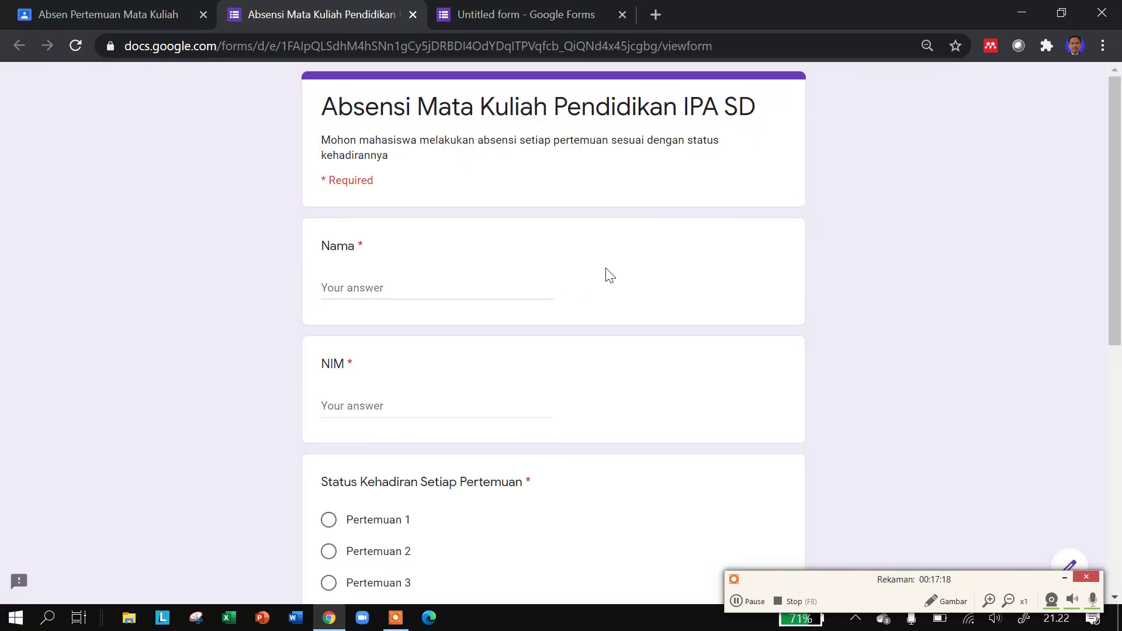
scroll(610, 275, down, 5)
drag(1019, 577, 825, 579)
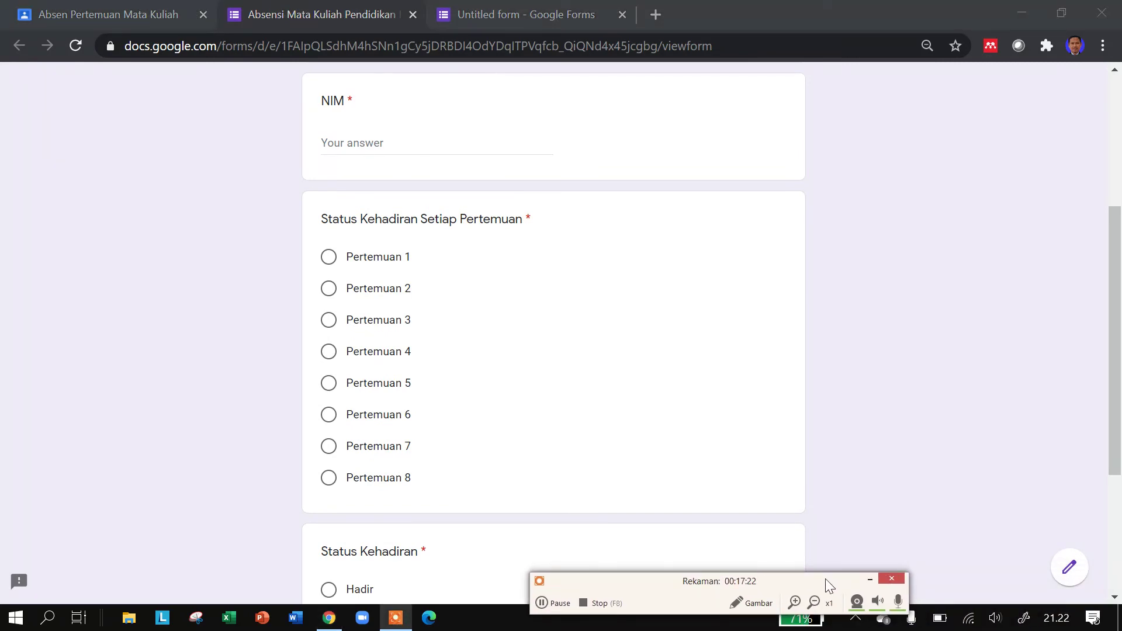
- Open the attendance form for editing from the student view and check its collected responses
click(1073, 570)
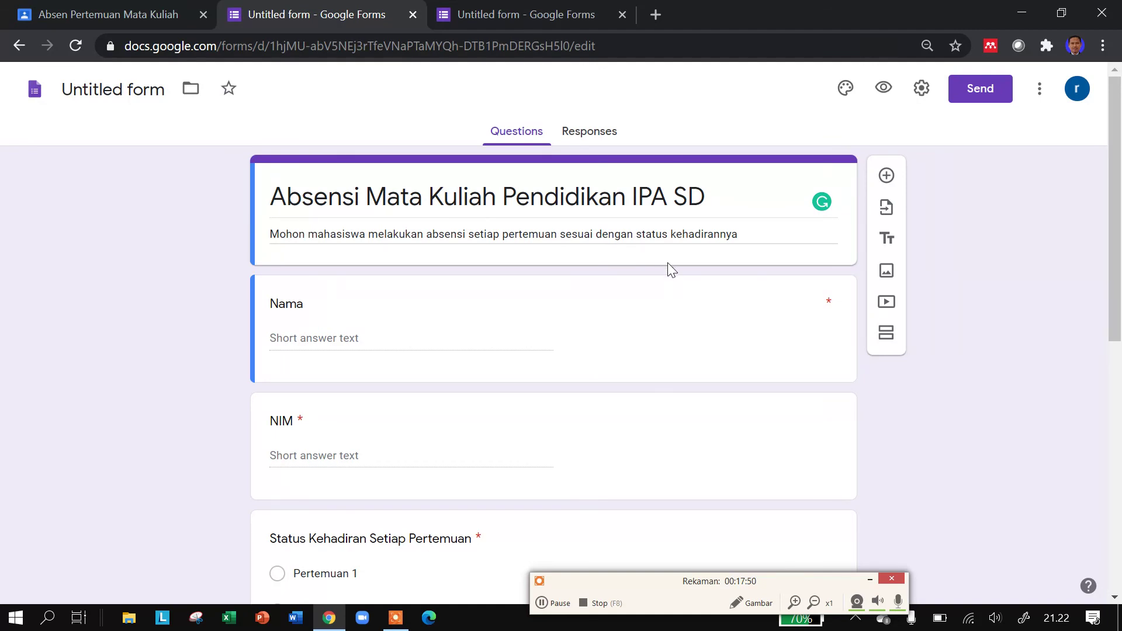
scroll(700, 268, down, 2)
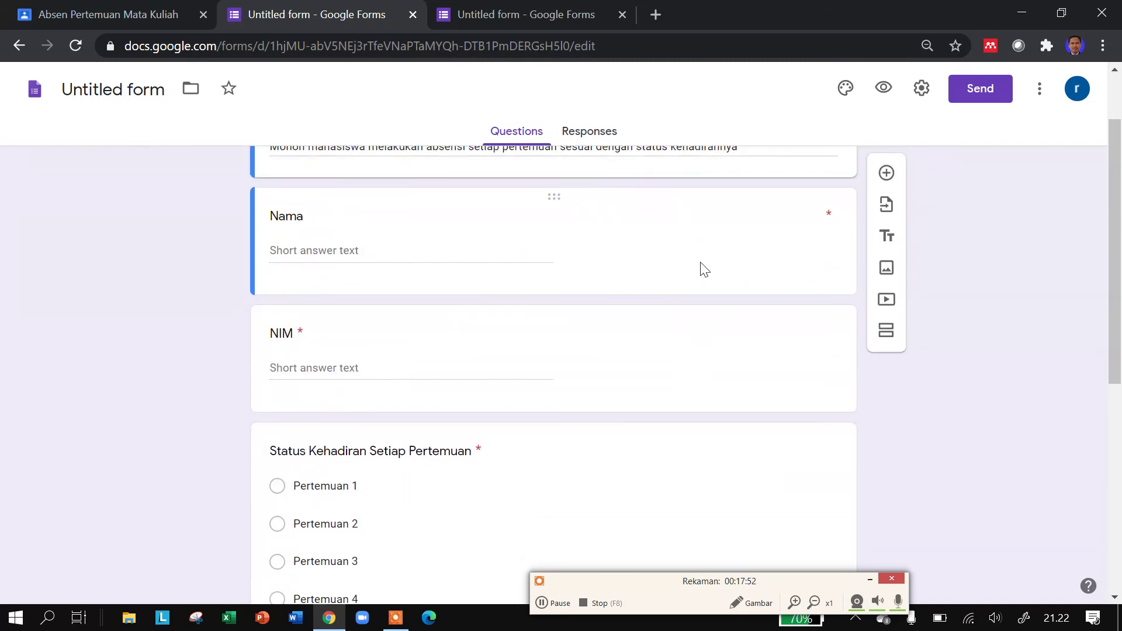
scroll(614, 172, up, 2)
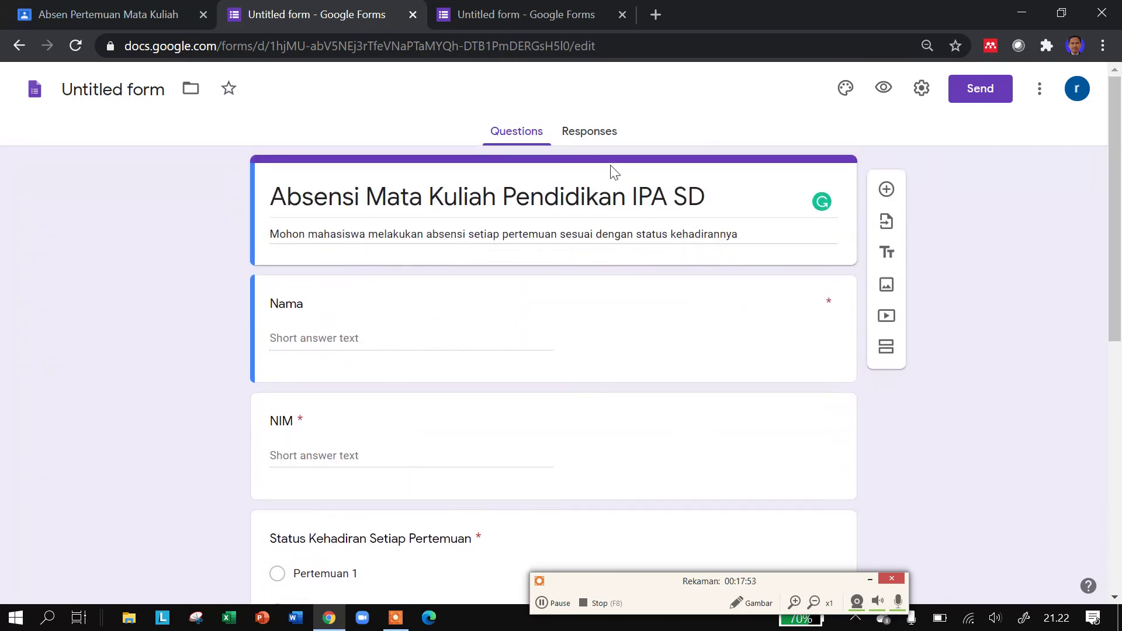
click(591, 132)
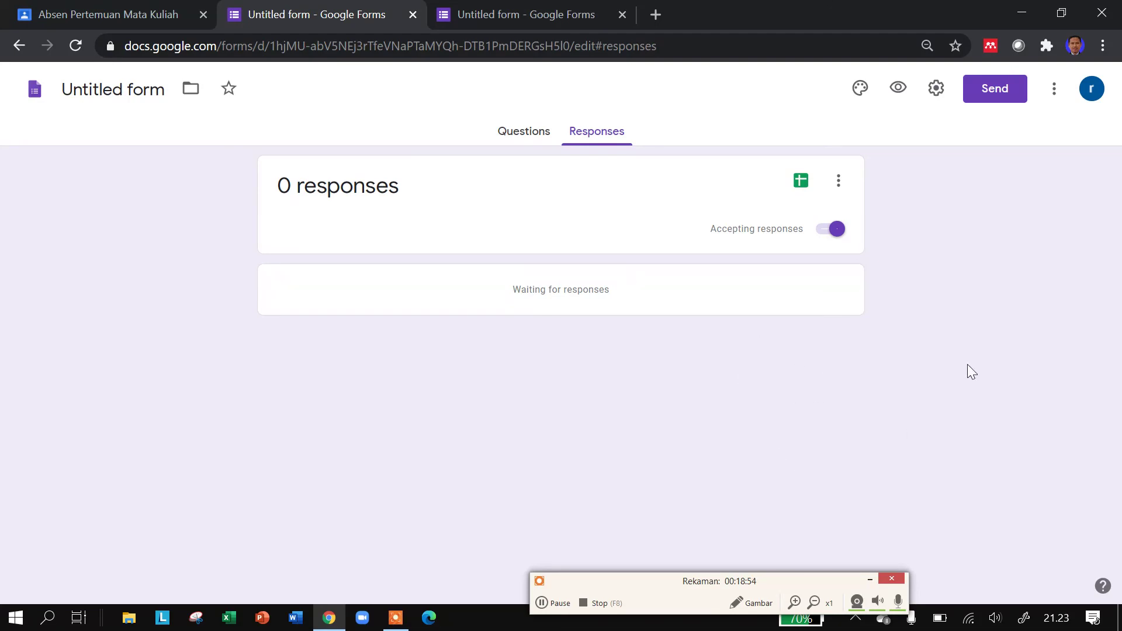
- Limit the attendance form to 1 response per respondent and save the form settings
click(937, 91)
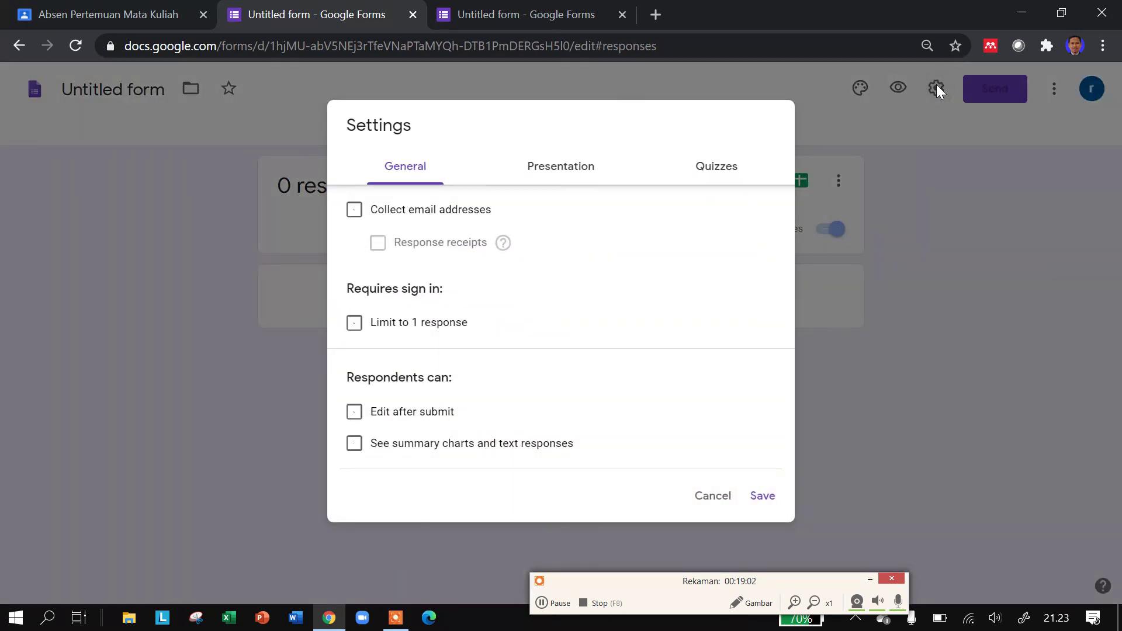
click(355, 324)
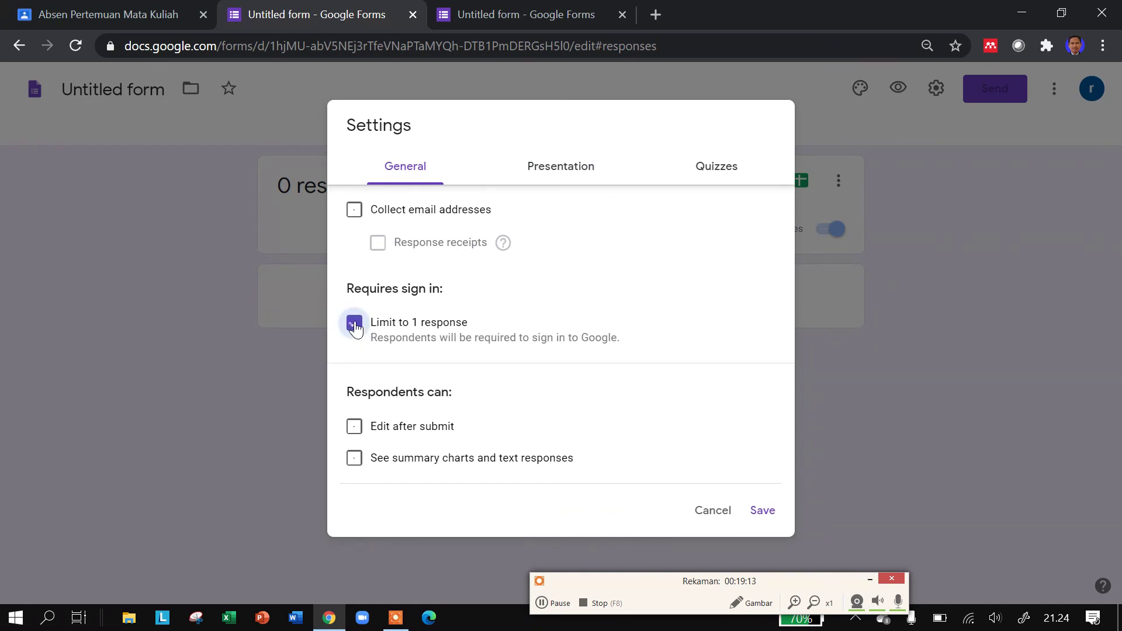
click(770, 513)
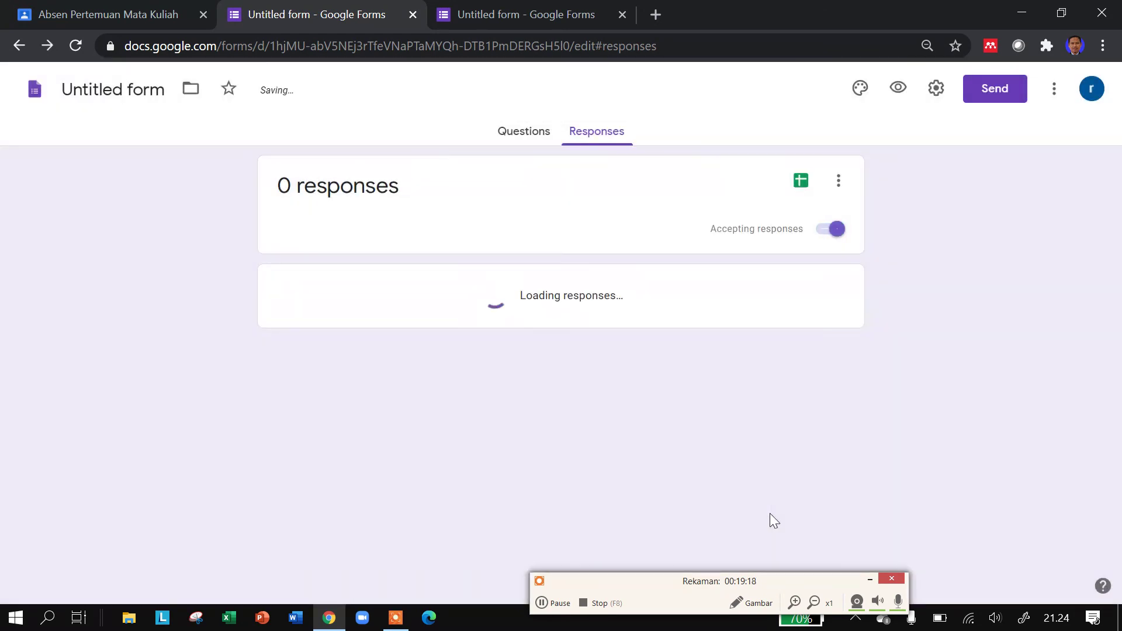